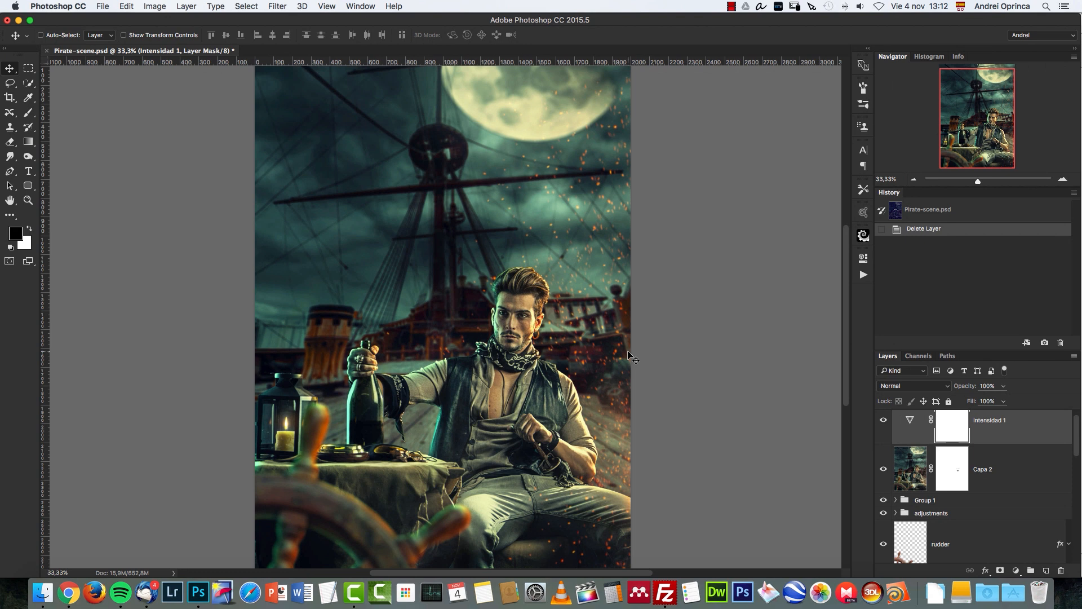
Step: Copy the merged image of the whole Pirate-scene.psd canvas and clear the selection
key(super+a)
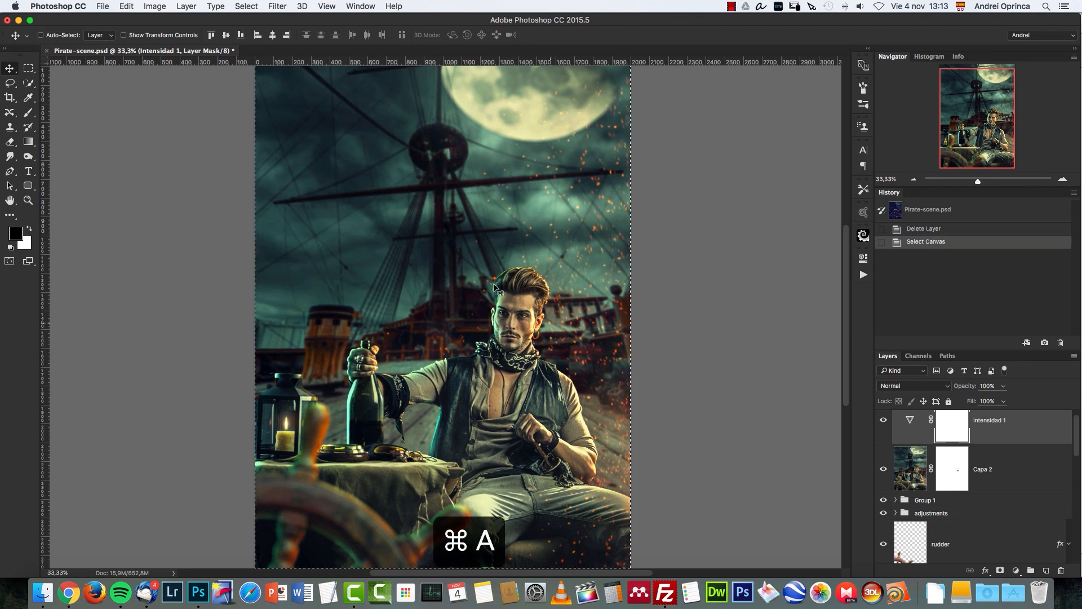
click(153, 6)
mouse_move(126, 7)
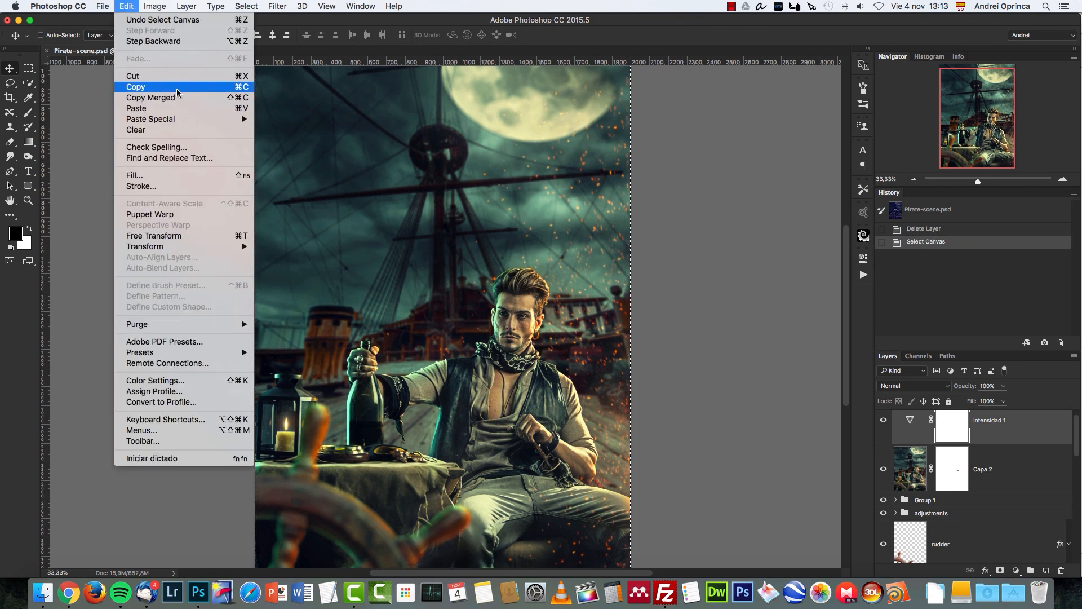
click(163, 99)
key(super+d)
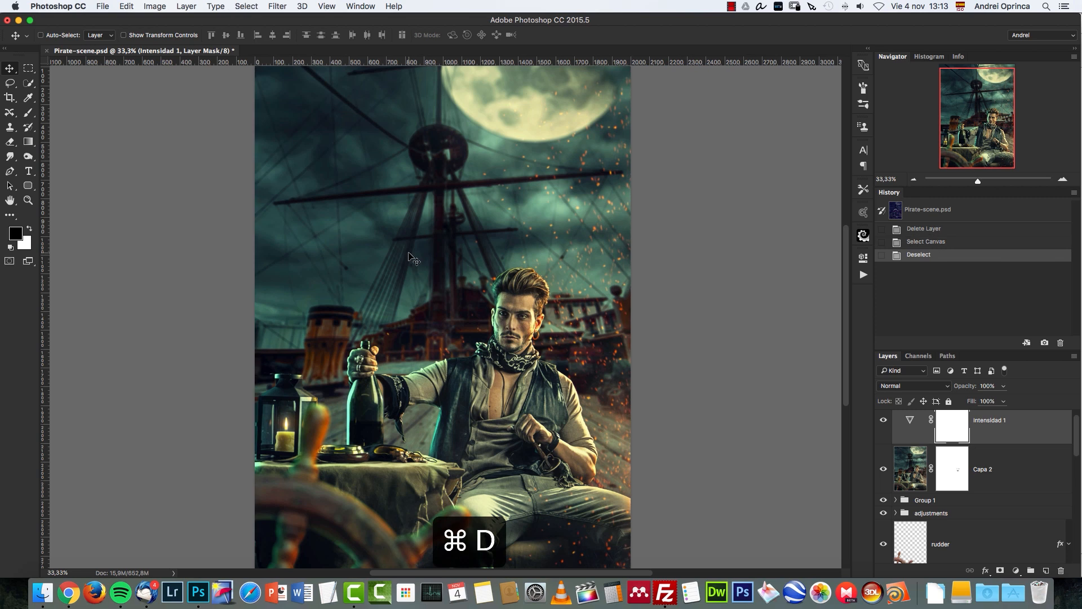
Step: Create a new 2000 x 2770 pixel document from the clipboard size, with a transparent background, named PIRATE PSD BOX
key(super+n)
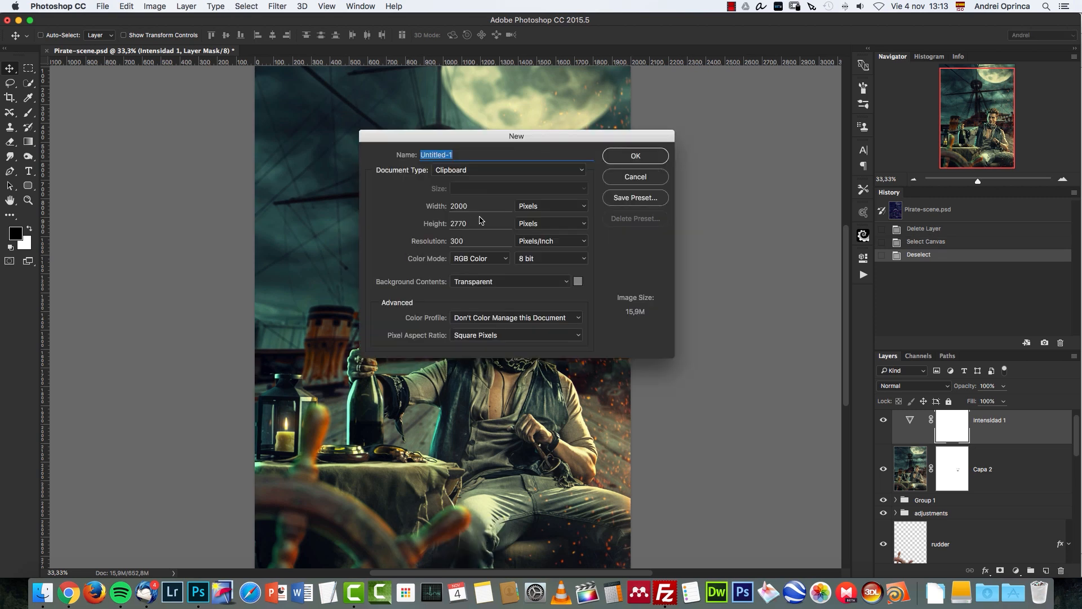
key(Tab)
key(Tab)
key(shift+Tab)
key(shift+Tab)
text(PIRA)
key(Return)
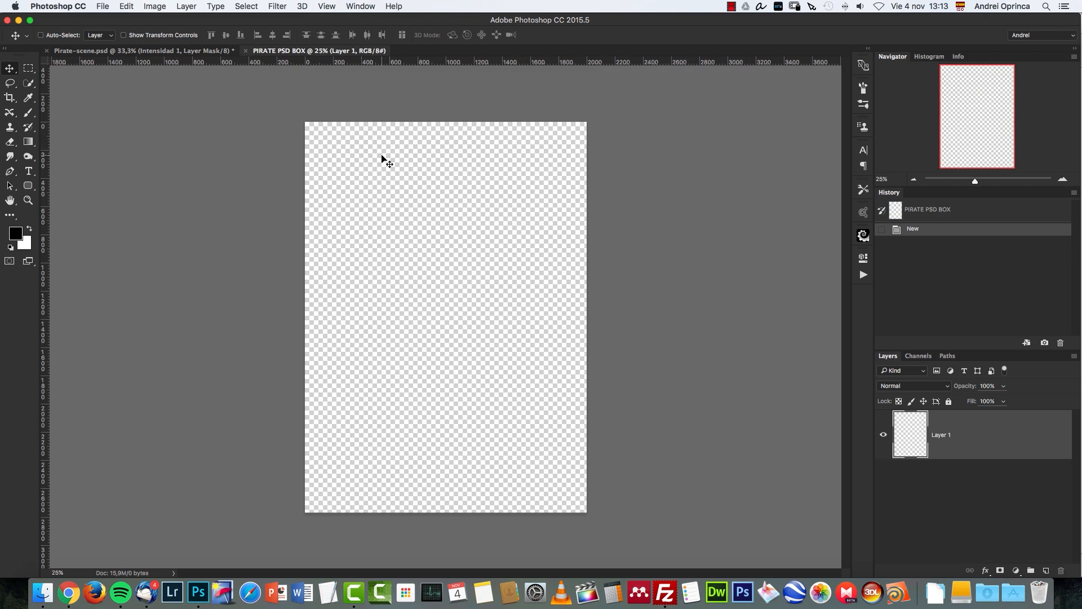
Step: Open the ship deck photo 18884040_xl.jpg from the Resources folder
key(super+o)
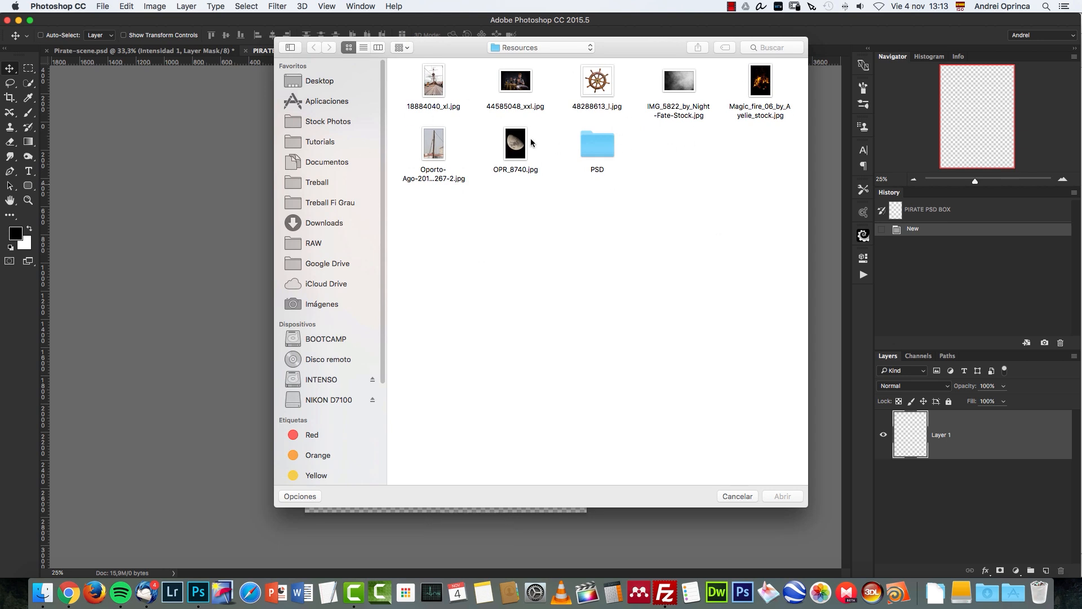
drag(632, 52, 661, 62)
click(464, 99)
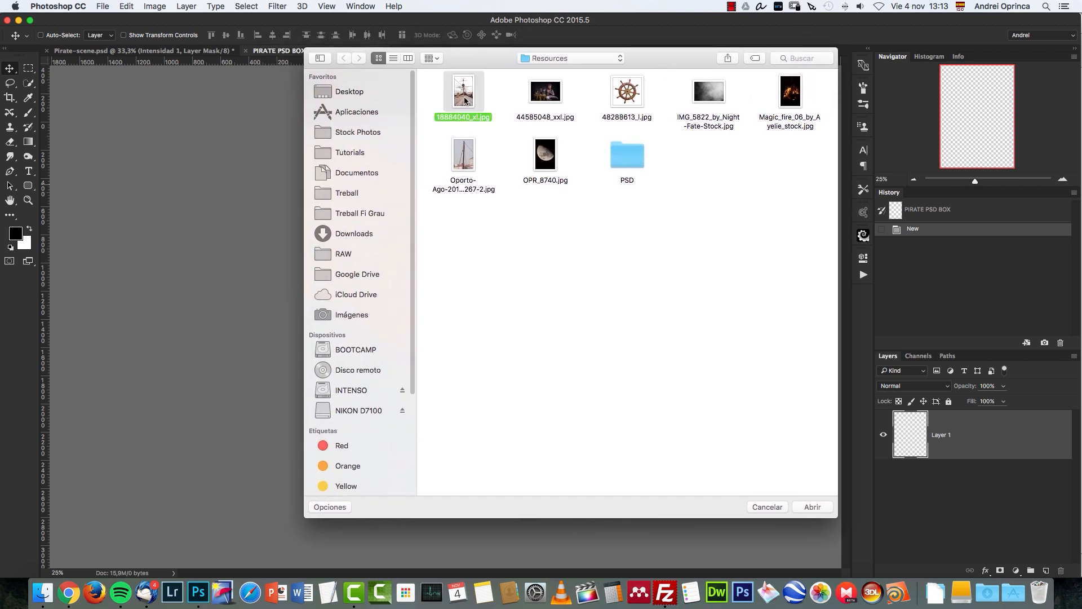
click(820, 509)
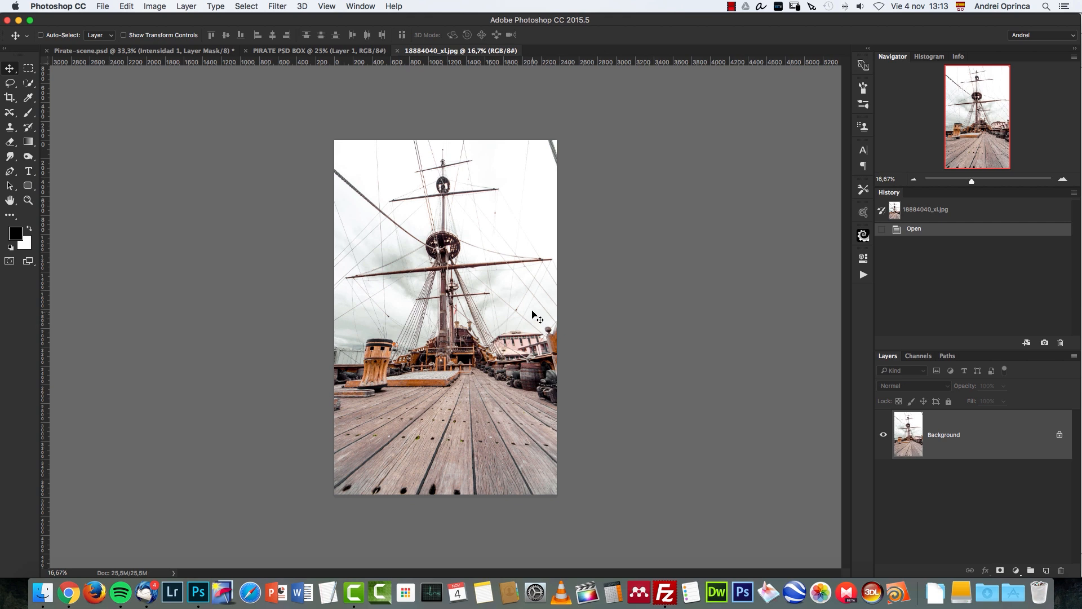
Step: Copy the entire ship photo, close its file and paste the photo into PIRATE PSD BOX
key(super+a)
key(super+c)
key(super+w)
key(super+v)
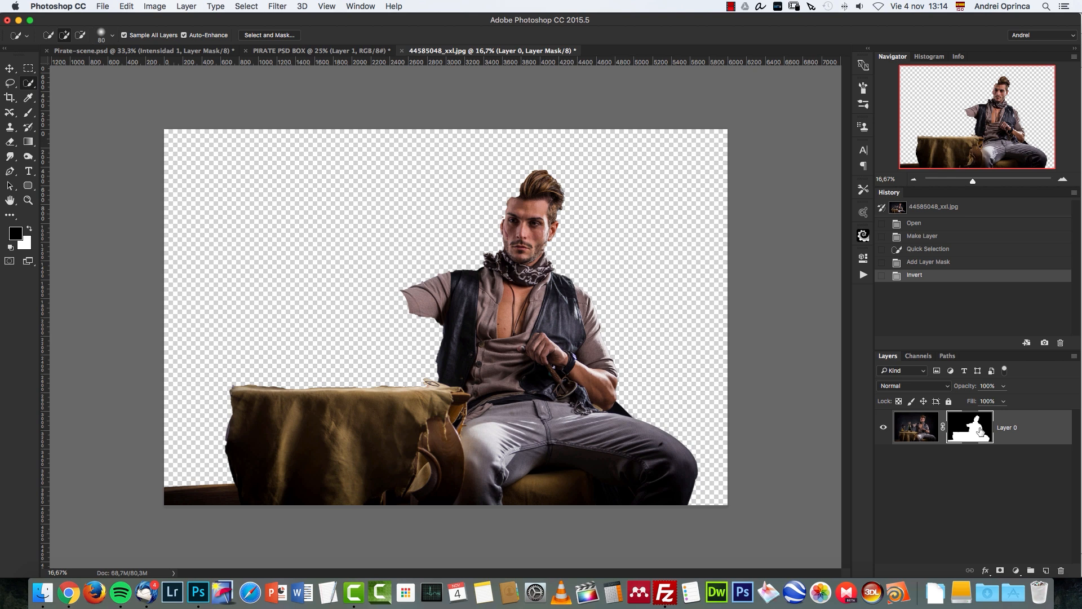
Step: View the pirate cut-out's layer mask on its own and close 44585048_xxl.jpg
alt+click(980, 431)
alt+click(965, 424)
key(super+w)
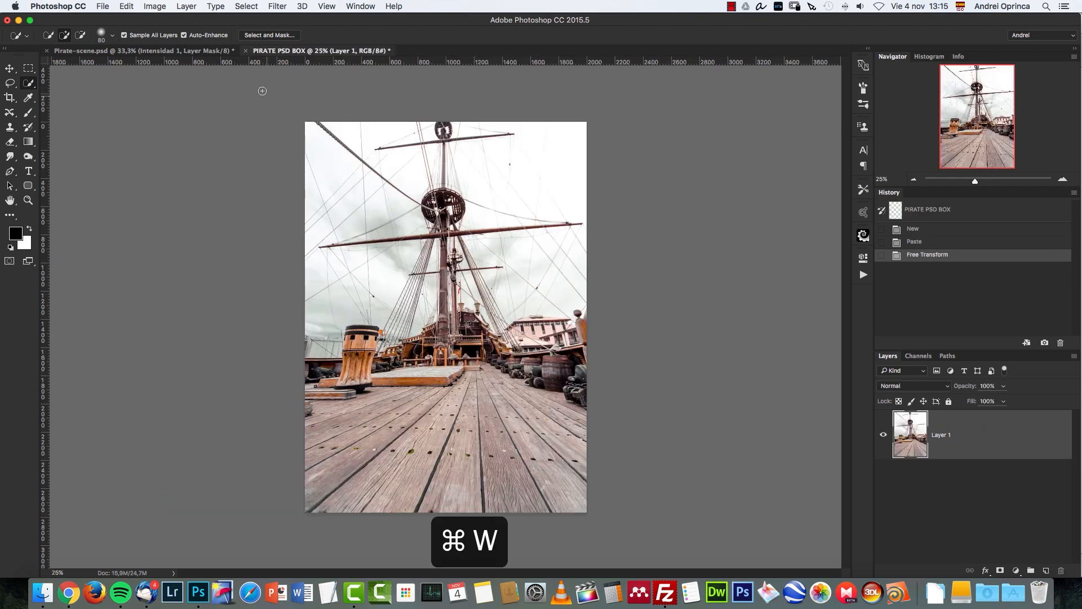
Step: Bring the masked Layer 3 copy from Pirate-scene.psd into PIRATE PSD BOX, position it over the deck and clear its layer effects
click(172, 52)
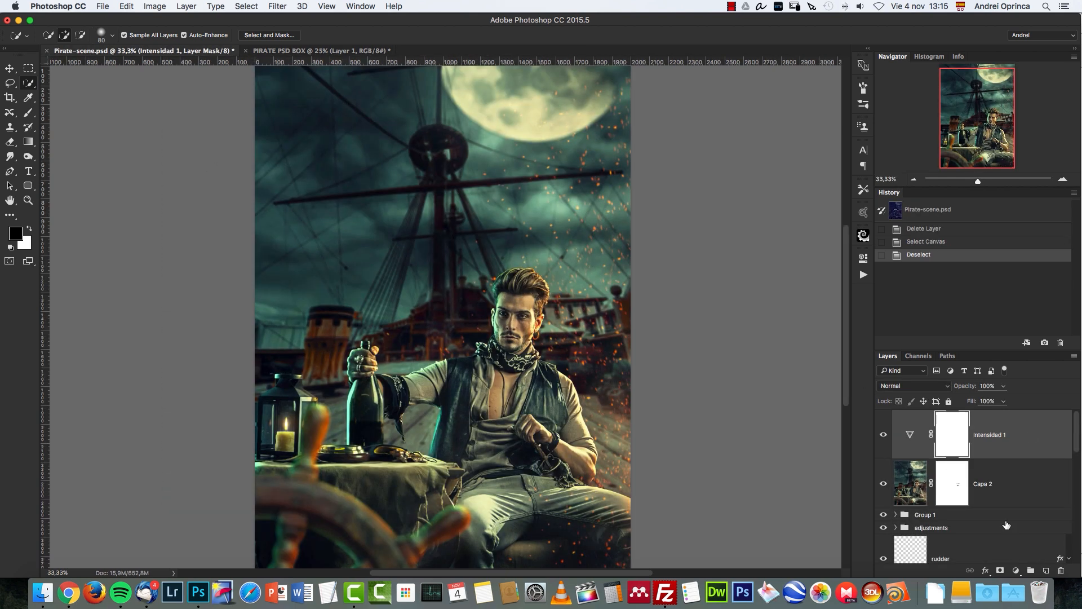
scroll(1006, 525, down, 5)
scroll(983, 462, up, 2)
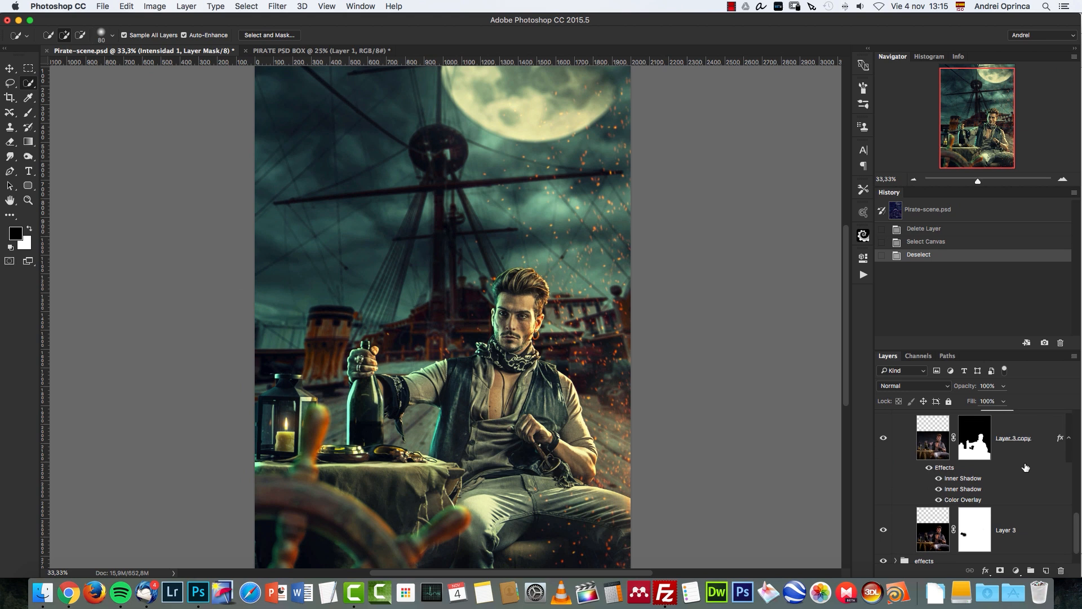
click(1039, 434)
key(v)
drag(341, 130, 450, 163)
drag(528, 399, 513, 367)
drag(1059, 434, 1061, 570)
Step: Inspect the pirate cut-out up close around the hair, face, hand, bottle, lantern and table edges
click(1064, 181)
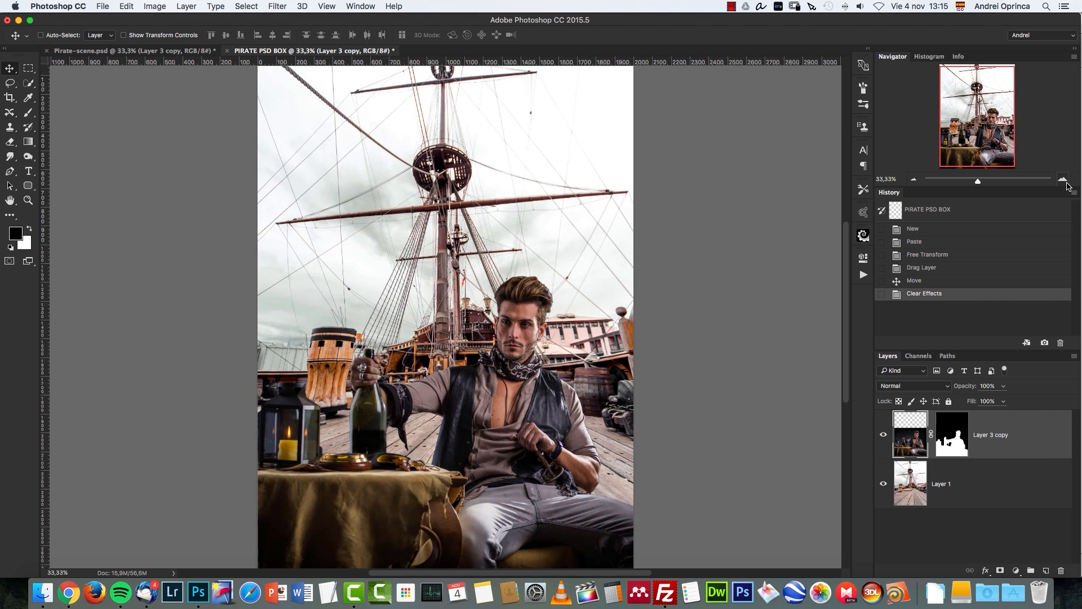
key(super+1)
scroll(518, 340, up, 6)
scroll(463, 350, down, 4)
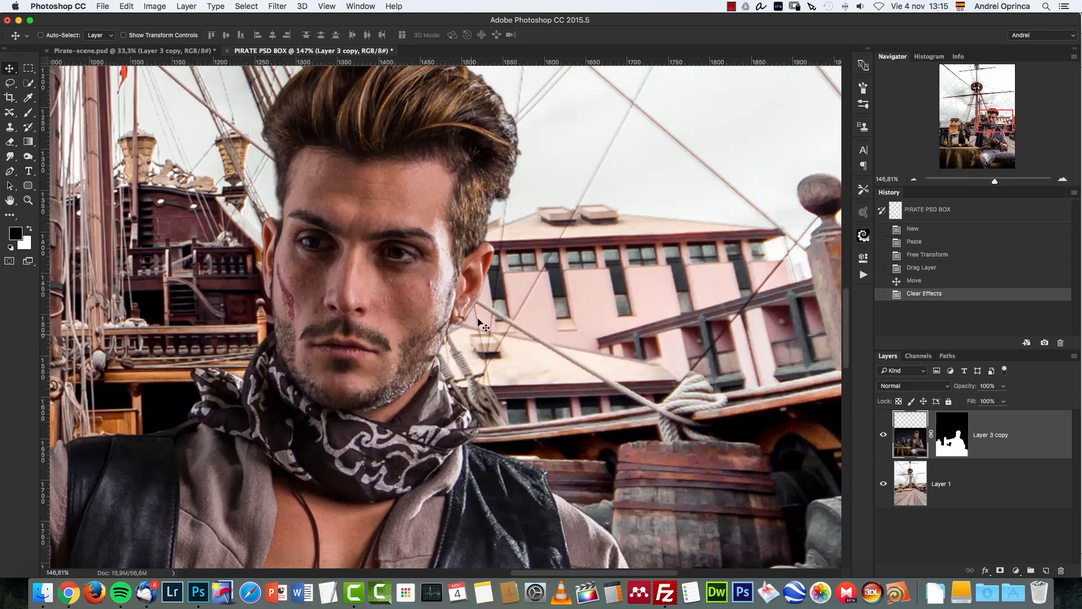
drag(559, 301, 674, 405)
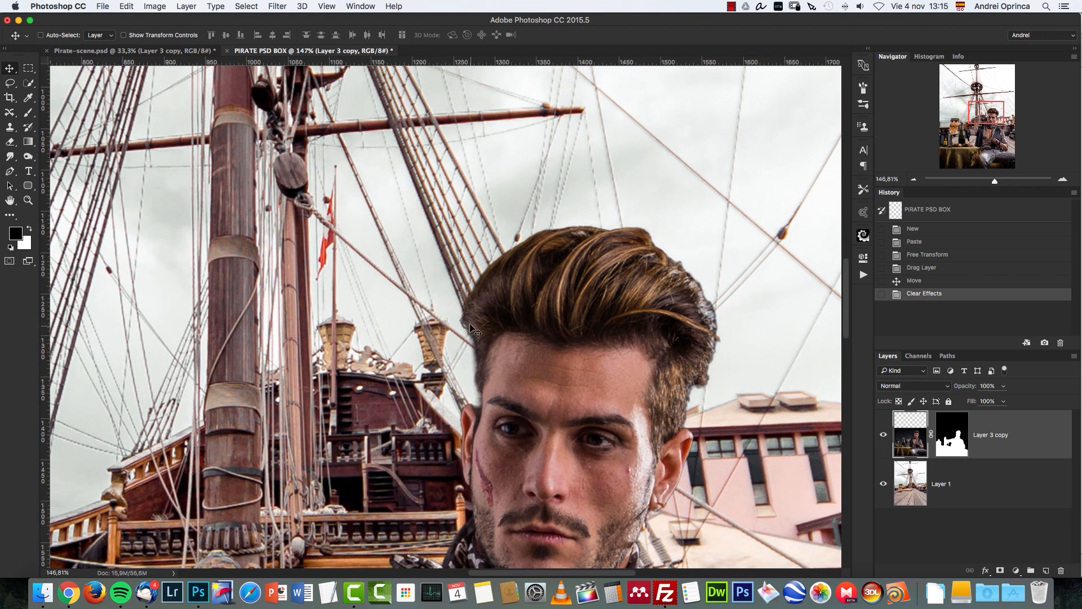
drag(508, 469, 721, 376)
drag(361, 401, 676, 398)
drag(438, 432, 407, 303)
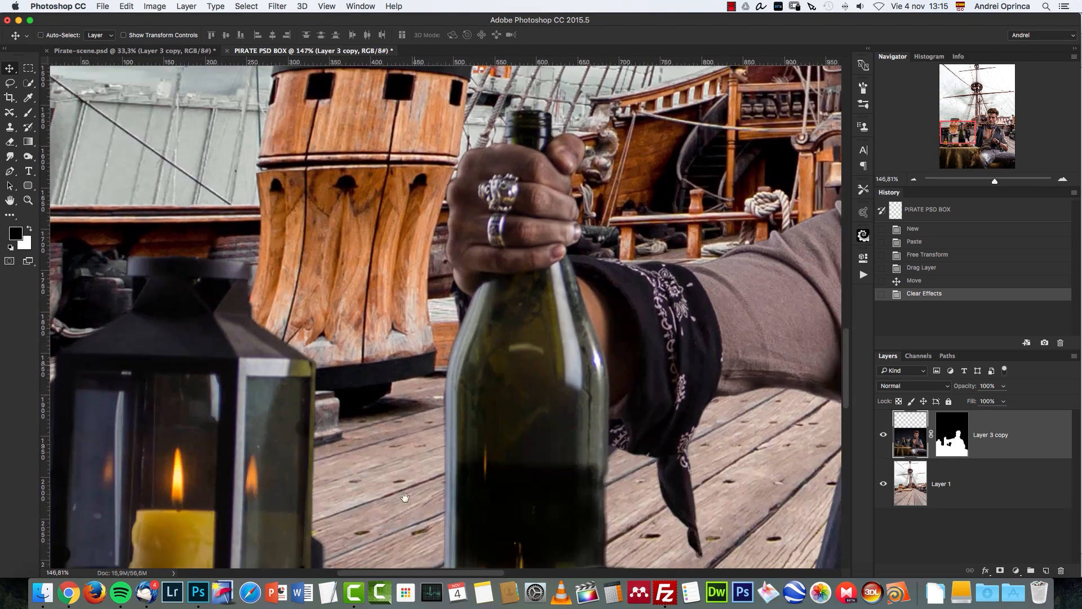
drag(399, 520, 447, 254)
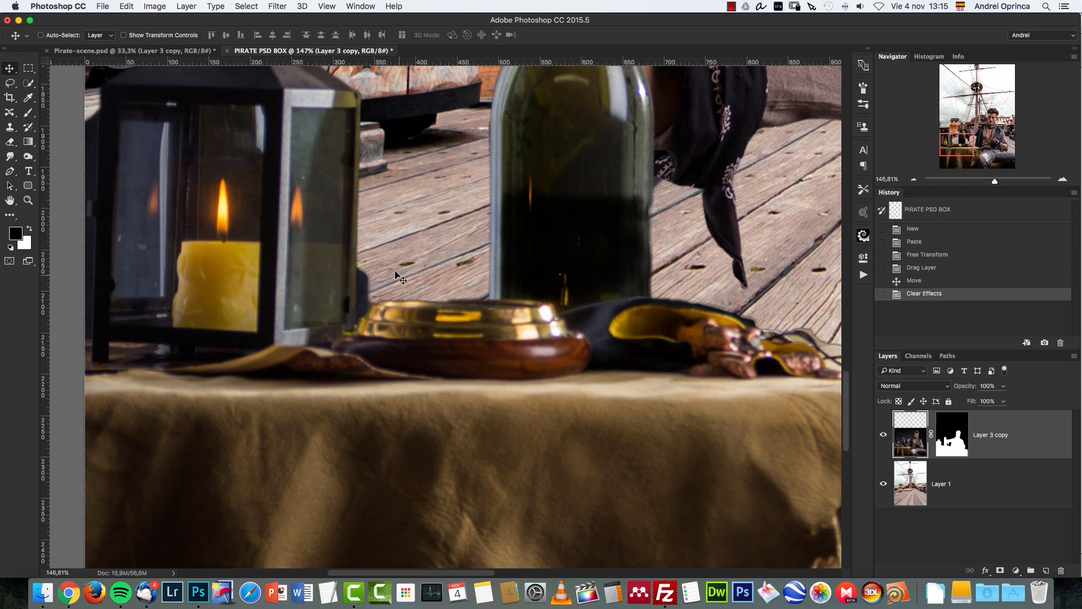
scroll(490, 281, down, 6)
scroll(551, 283, up, 4)
scroll(551, 282, right, 2)
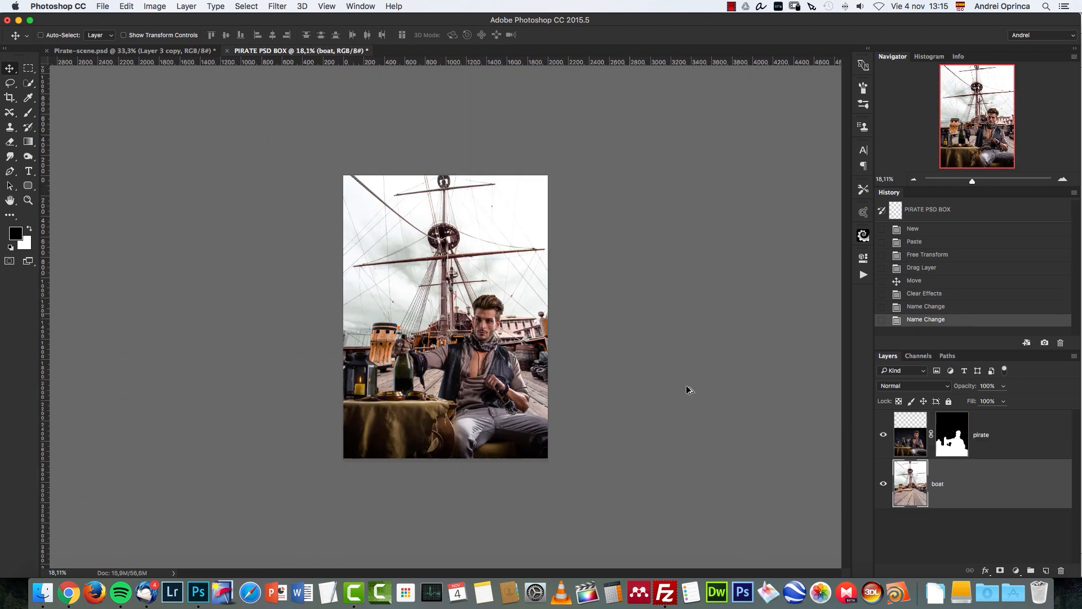
Step: Move the boat layer slightly upward and hide the pirate layer
key(super+0)
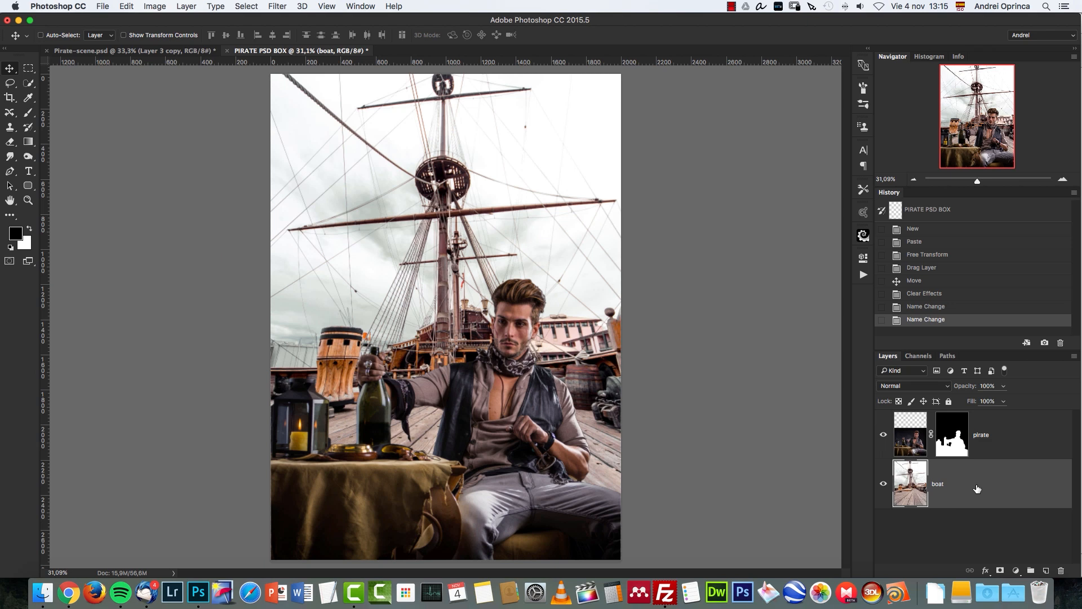
drag(571, 481, 571, 446)
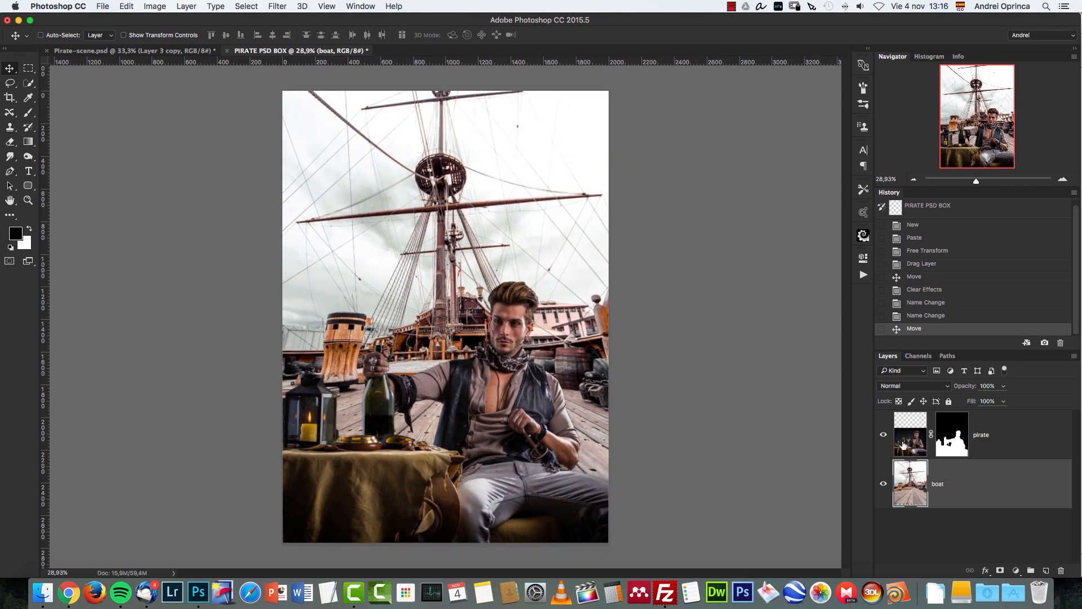
click(882, 436)
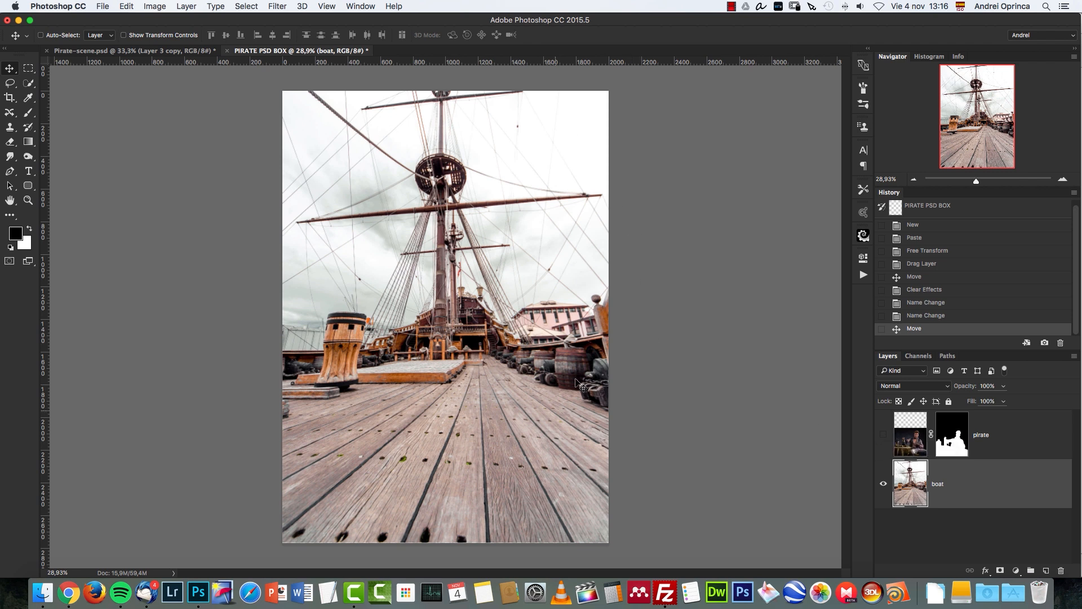
Step: Copy the storm cloud image from Layer 2.psb and paste it into PIRATE PSD BOX beneath the boat layer
key(super+c)
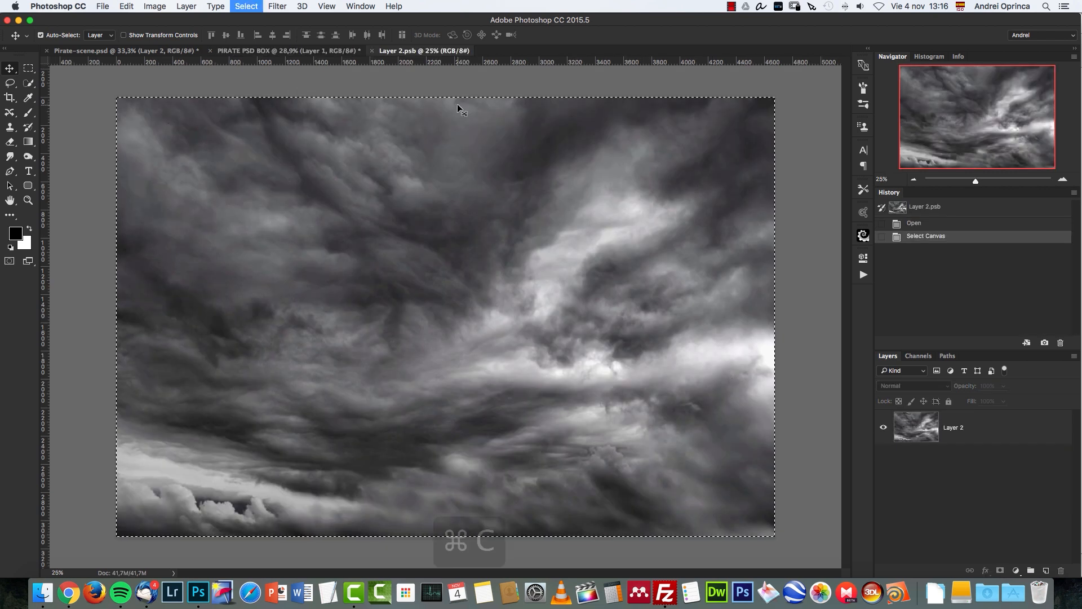
click(288, 51)
key(super+v)
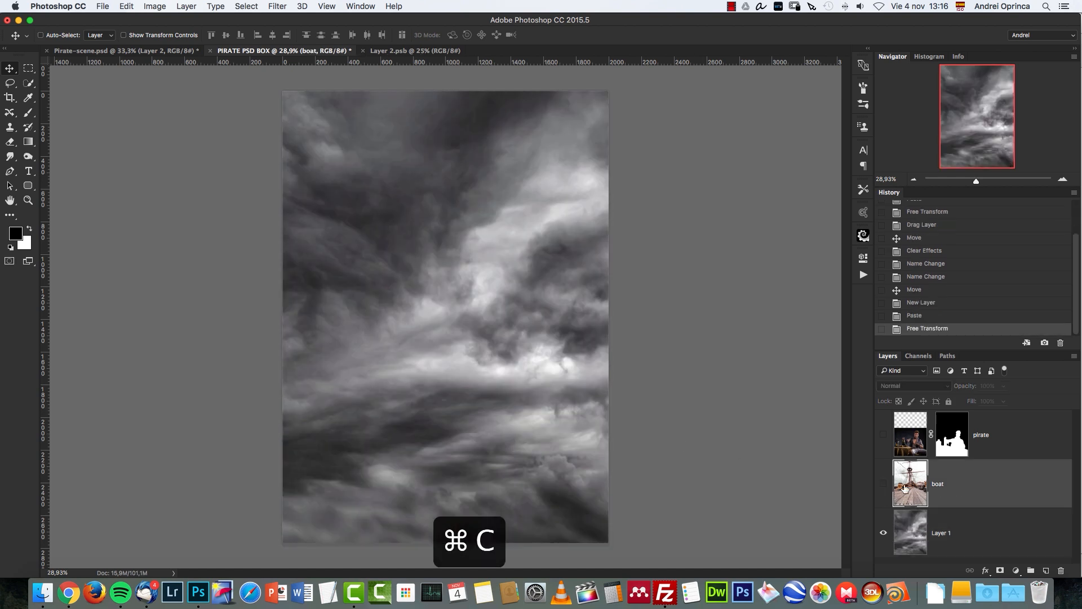
Step: Show the boat layer, set its blend mode to Multiply and check the rigging against the clouds at 100%
click(880, 484)
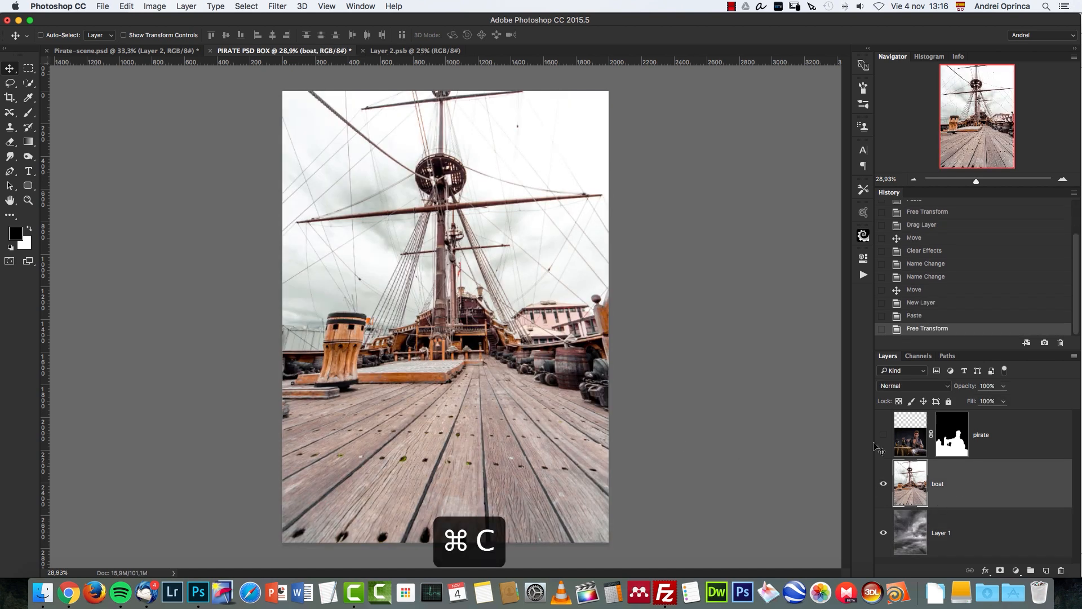
key(alt+bracketleft)
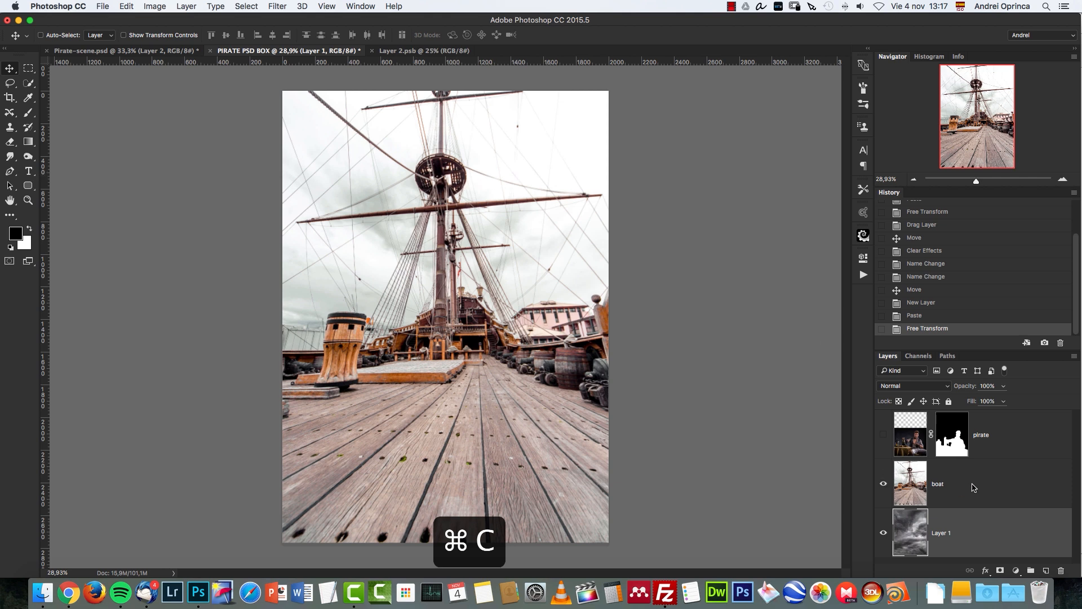
click(972, 488)
click(921, 387)
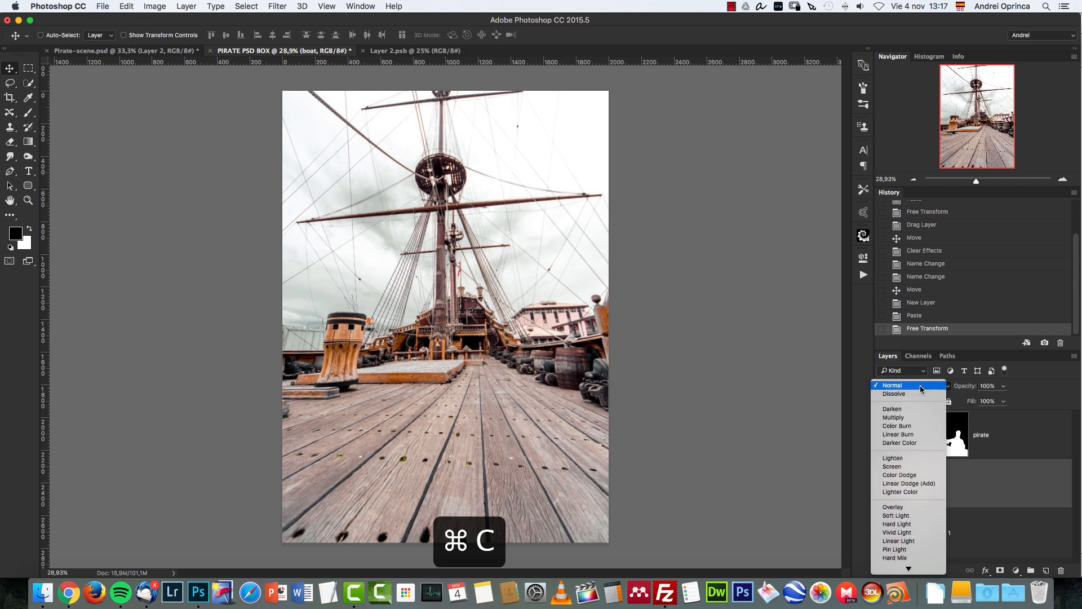
click(911, 418)
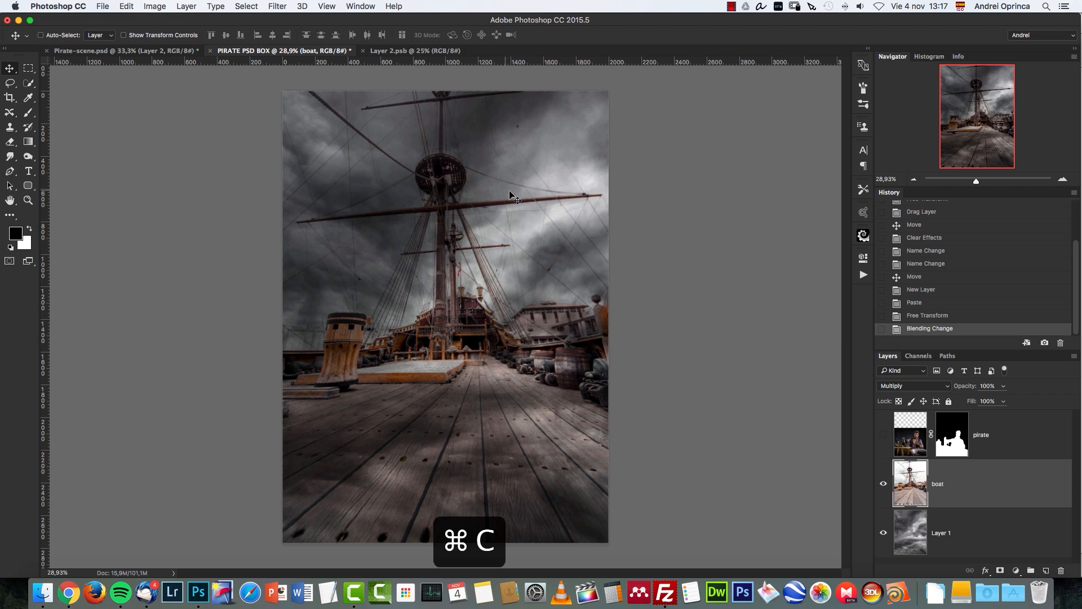
key(super+1)
drag(599, 347, 671, 387)
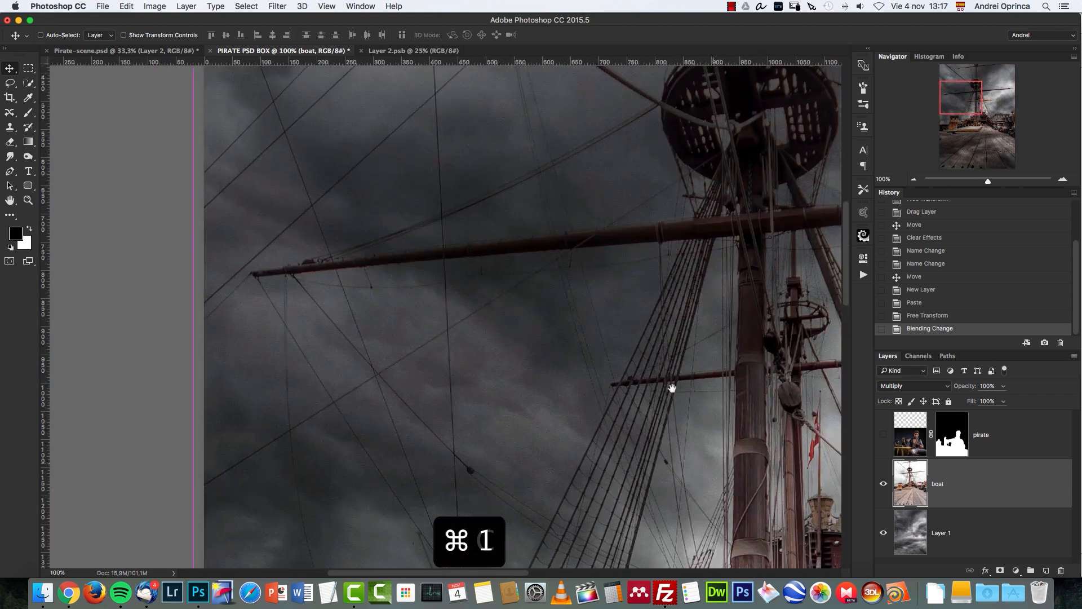
drag(647, 242, 309, 374)
key(super+c)
drag(624, 323, 400, 295)
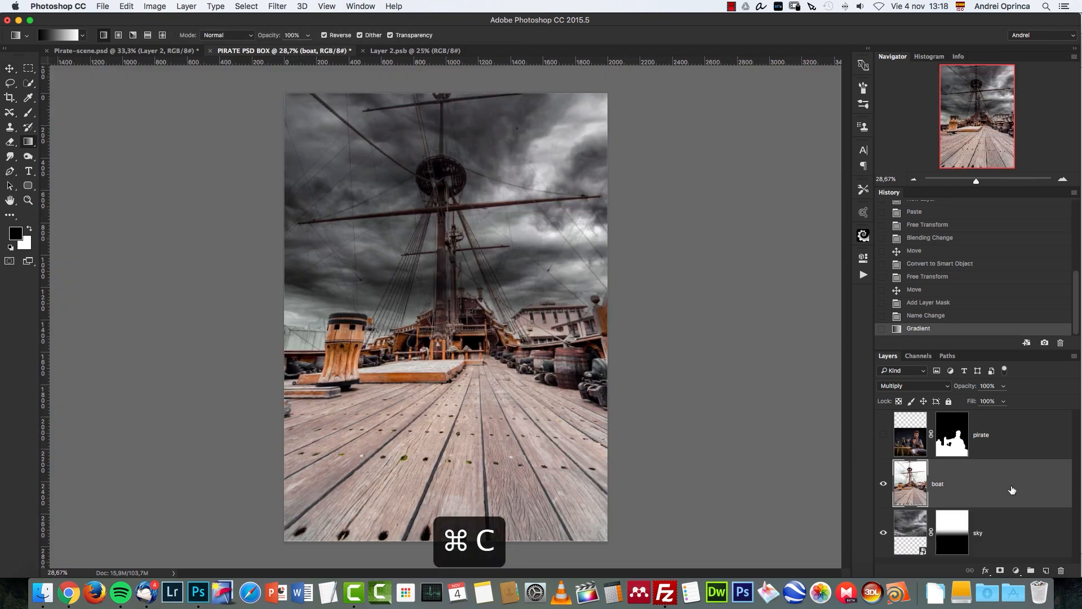
Step: Add a Color Overlay to the boat layer with colour #1a6391, Multiply blend mode and 43% opacity
double_click(1011, 489)
drag(822, 78, 657, 114)
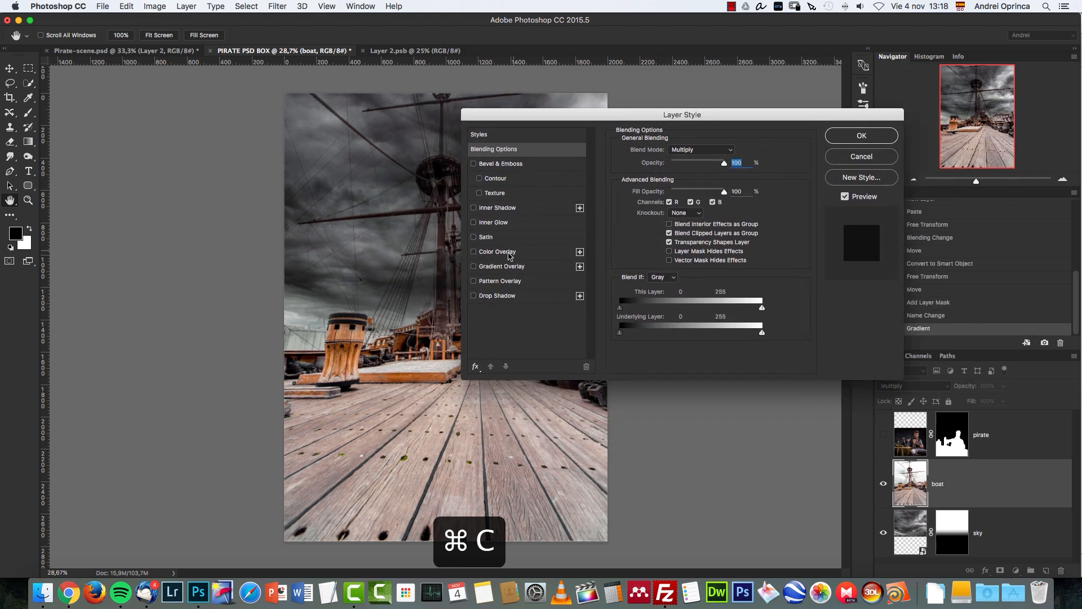
click(508, 251)
click(833, 135)
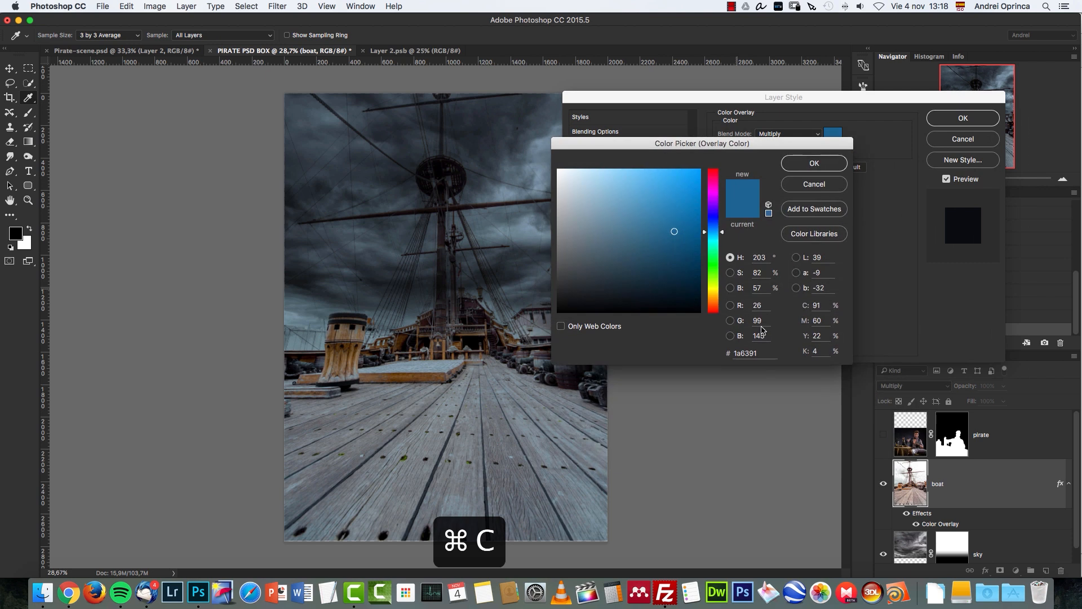
drag(763, 352, 720, 354)
click(815, 164)
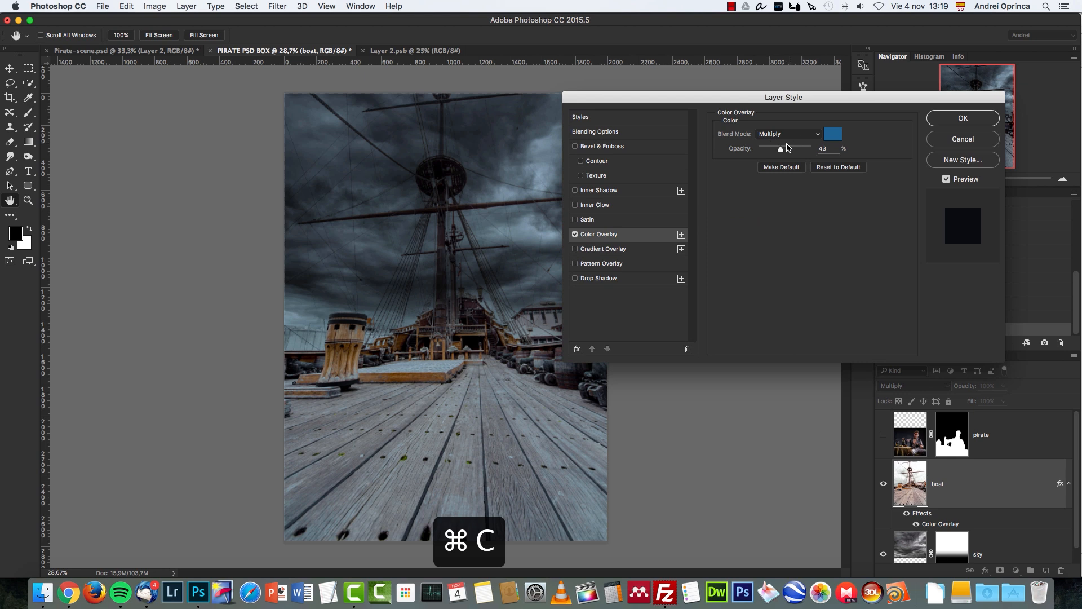
click(963, 118)
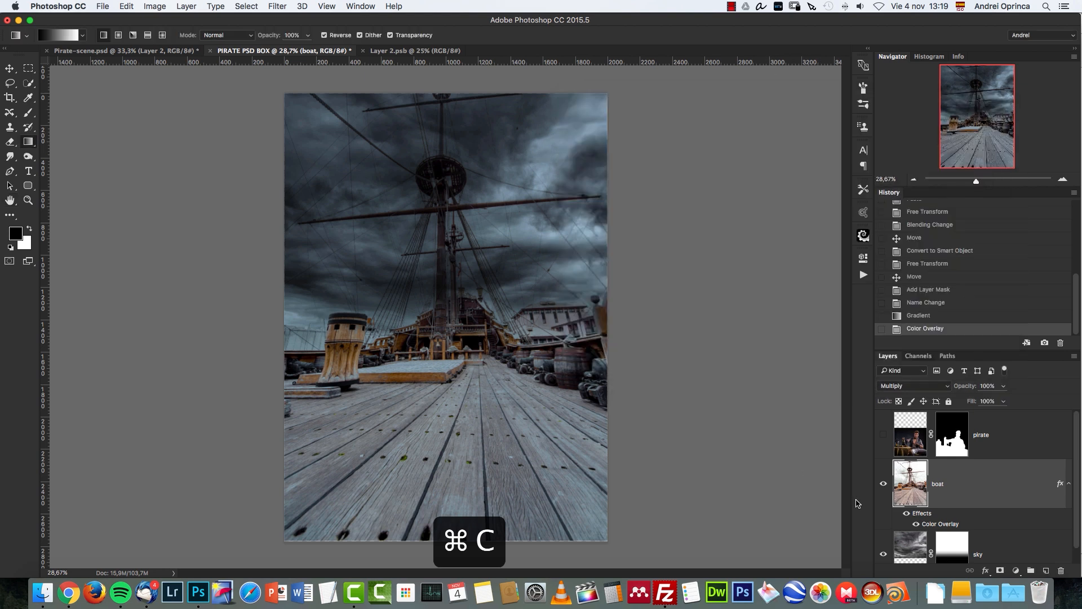
Step: Compare the boat layer with its effects off and on, and look at the tinted scene more closely
click(907, 514)
click(906, 514)
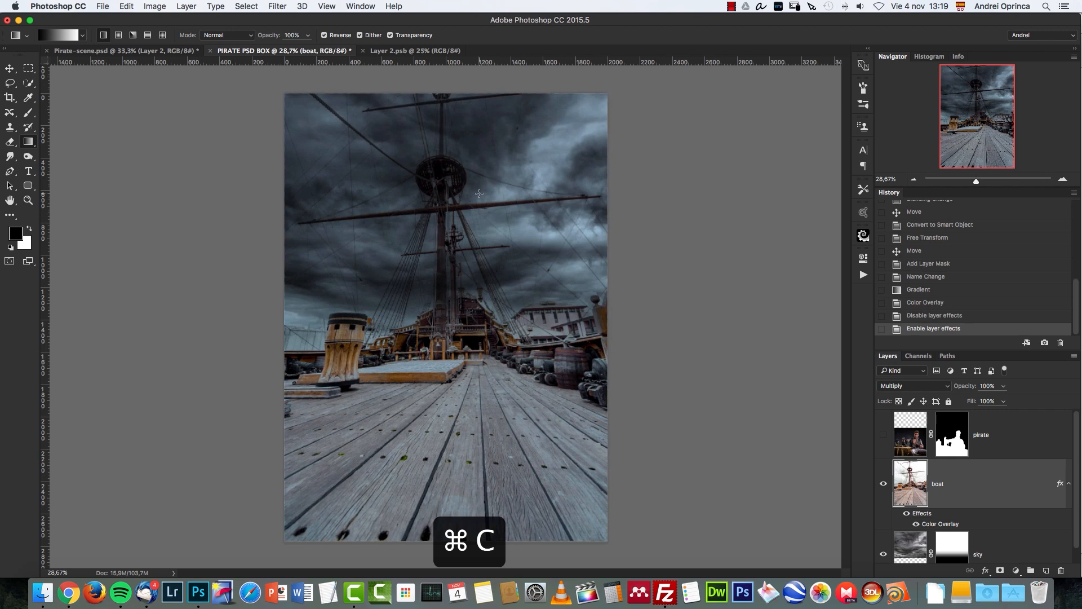
click(1056, 180)
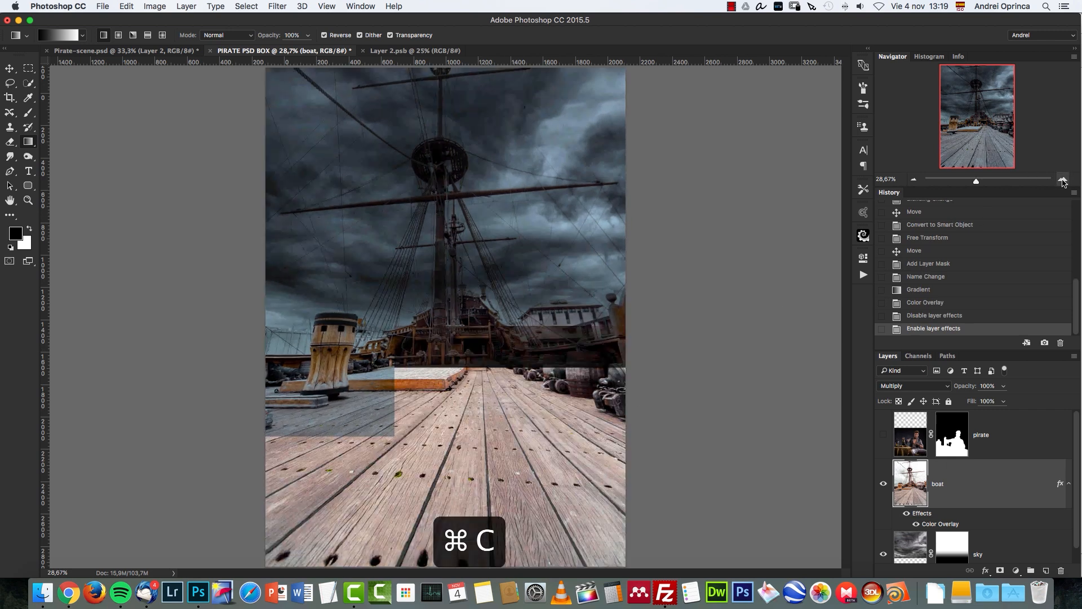
Step: Brighten the sky layer with Levels, setting the midtones to 1.27 and lowering the white input level
drag(1003, 127, 976, 145)
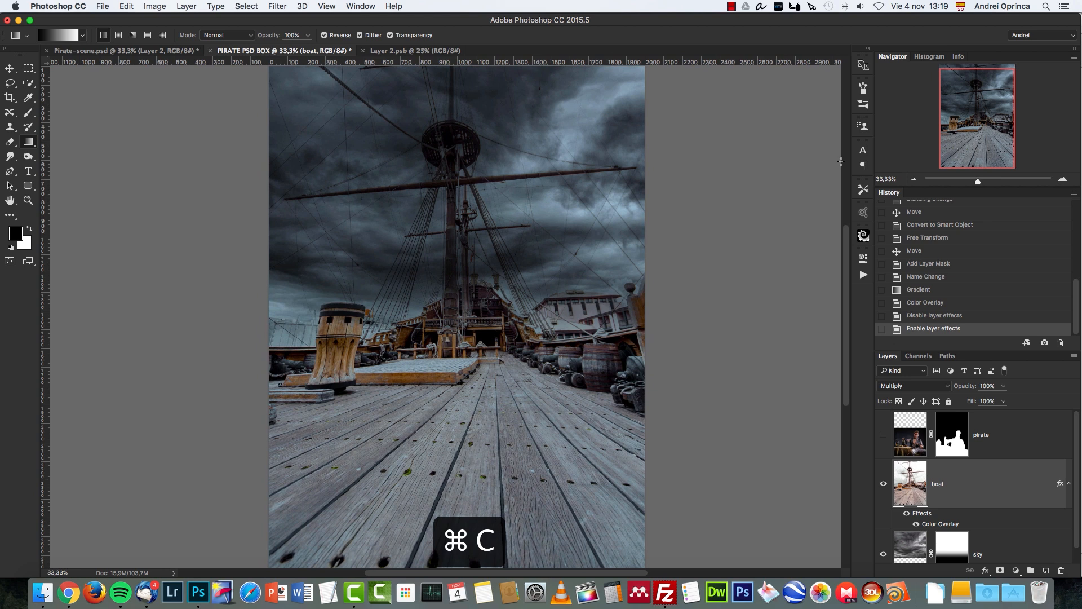
scroll(496, 299, down, 3)
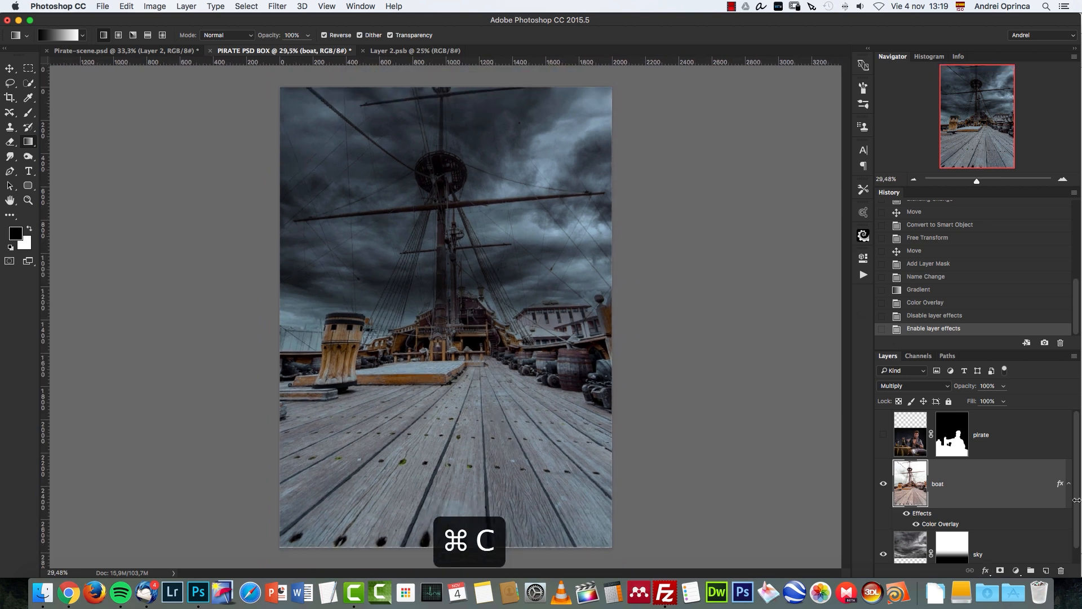
click(1019, 553)
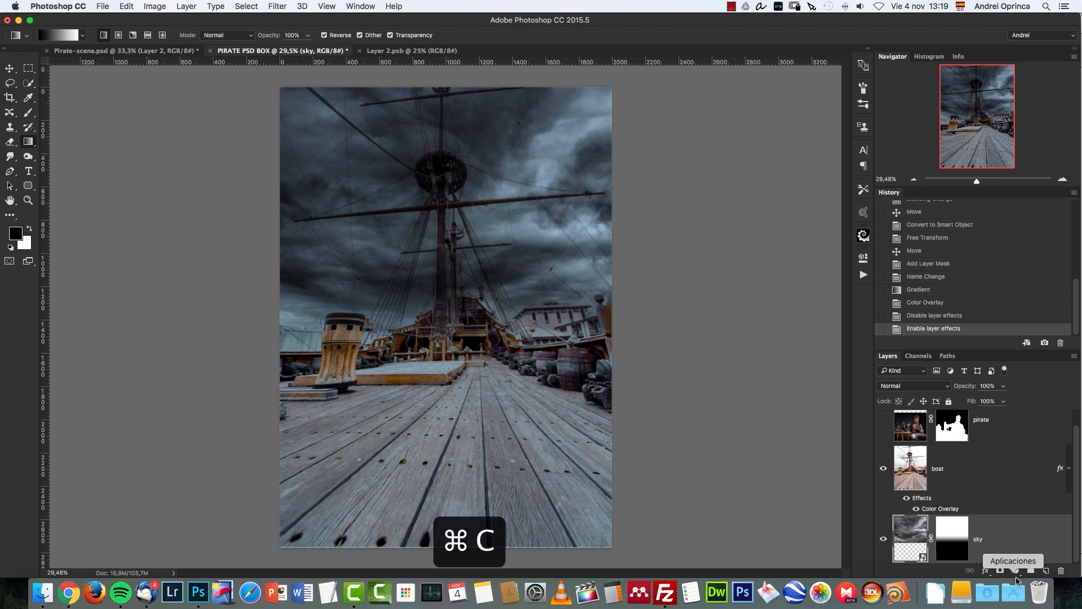
key(super+l)
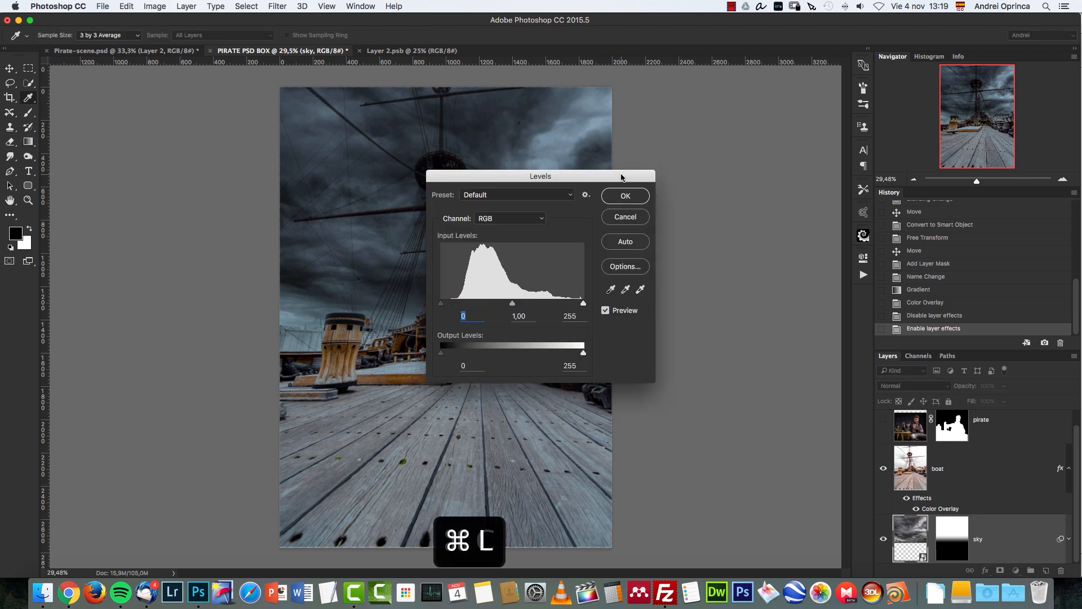
drag(623, 178, 845, 185)
key(super+c)
drag(727, 312, 712, 310)
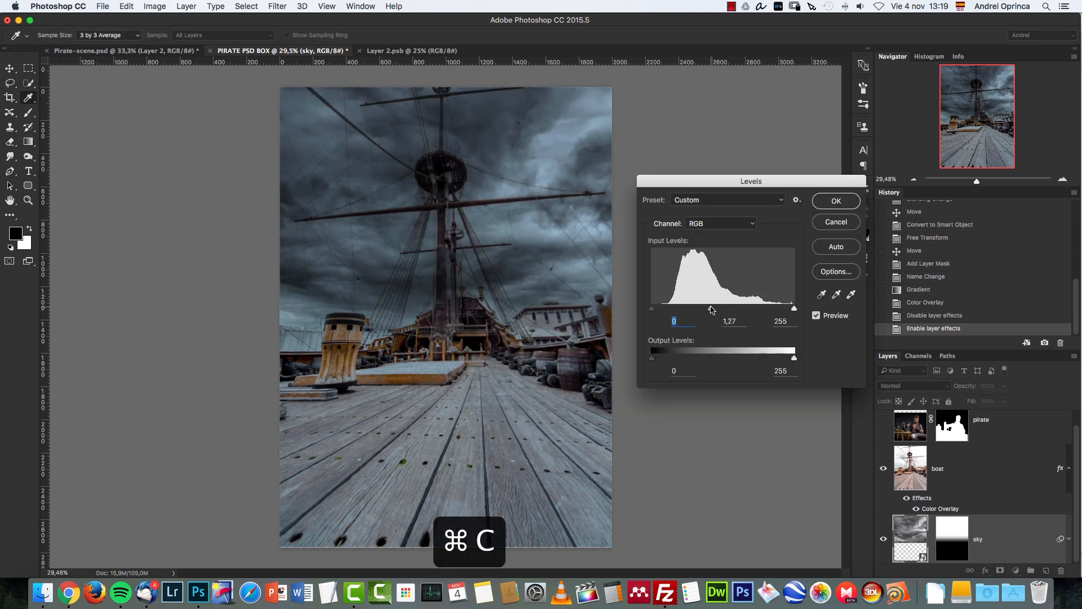
drag(794, 309, 778, 310)
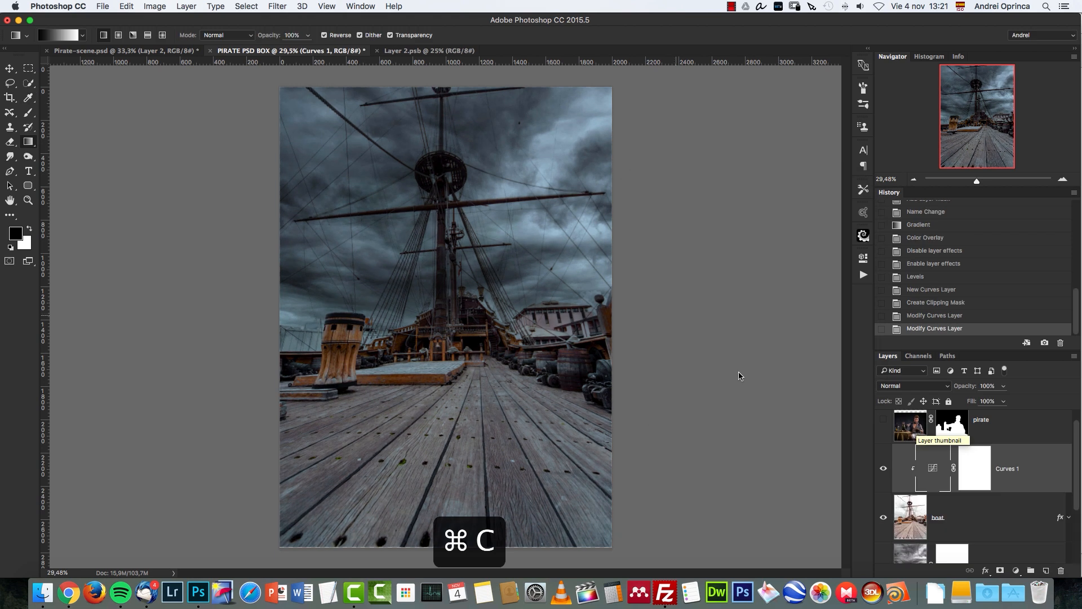
Step: Show the pirate layer briefly to check it against the darkened ship, and hide it again
scroll(901, 445, up, 1)
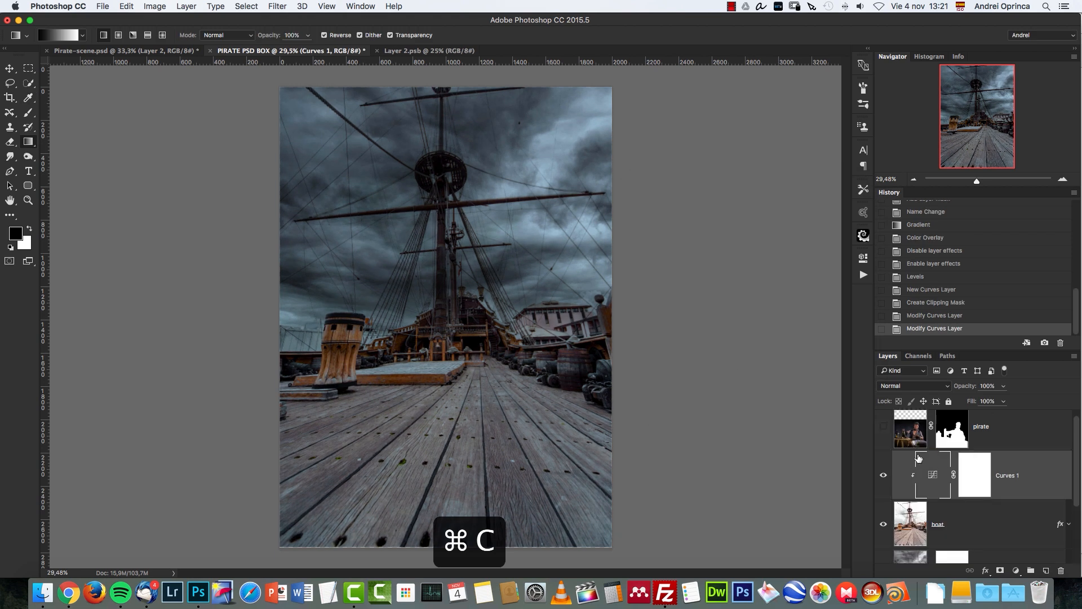
click(881, 433)
click(878, 433)
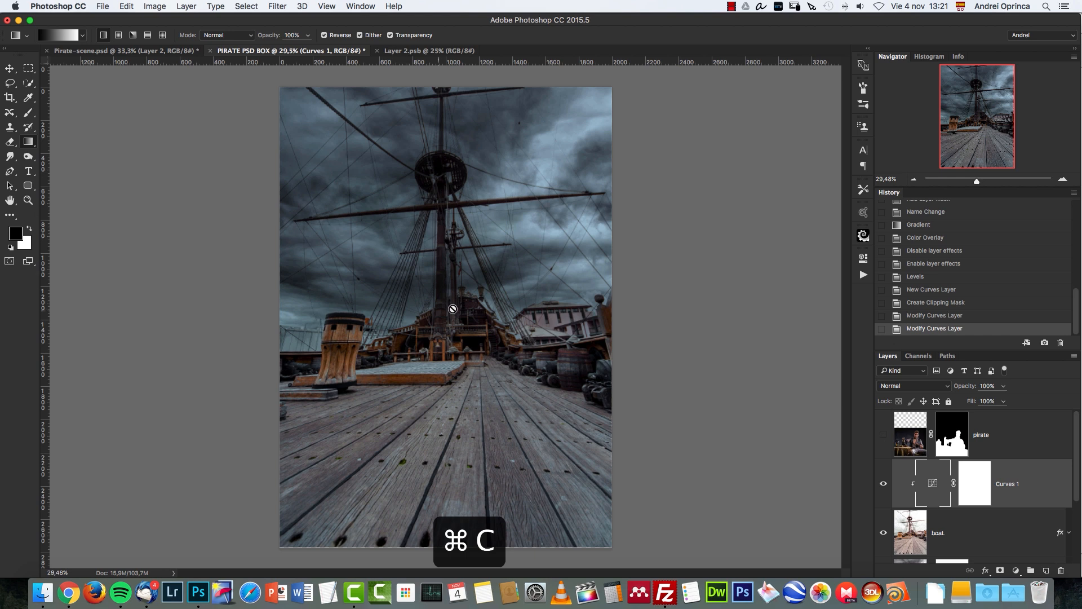
Step: Apply a blur filter to the boat layer to soften the ship background
click(992, 532)
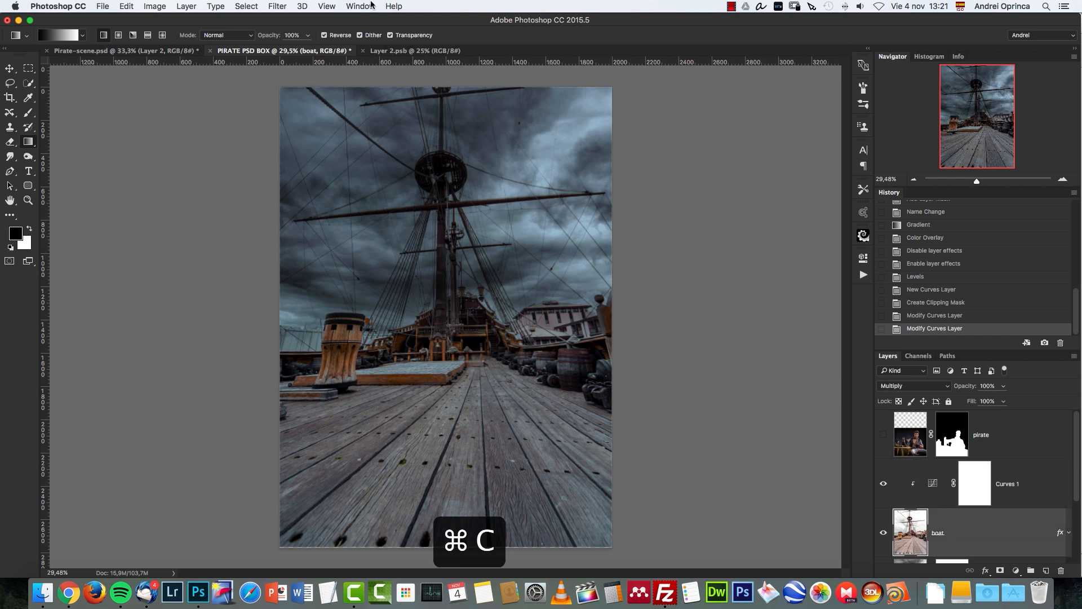
click(277, 7)
mouse_move(330, 151)
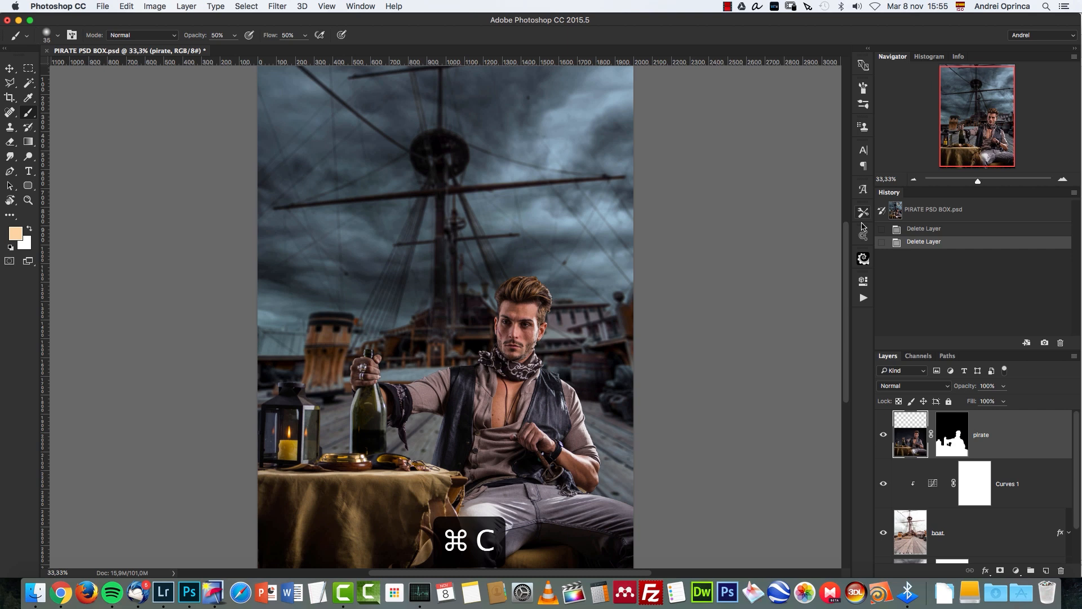
Step: Open OPR_8740.jpg, mask out the moon's black background with the Magic Wand, and brush white along its shadowed edge on the mask
key(super+o)
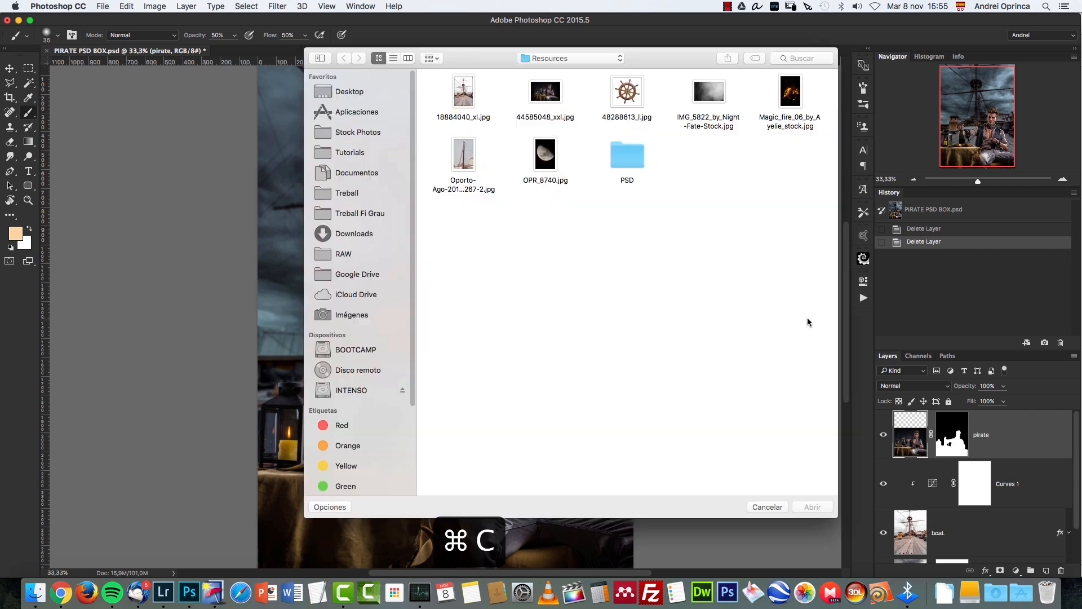
double_click(545, 160)
click(39, 85)
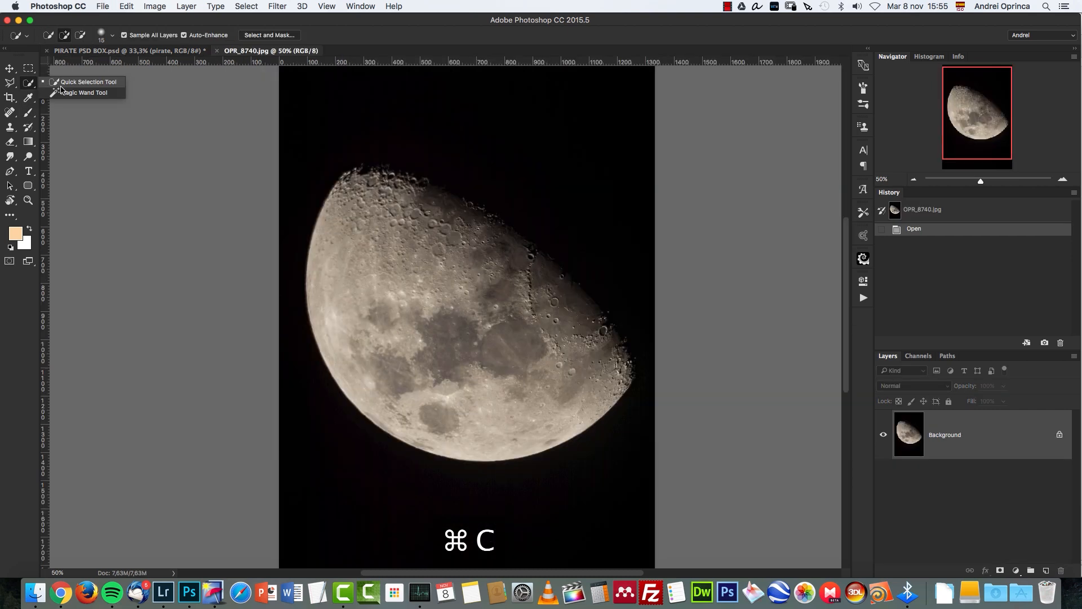
click(63, 92)
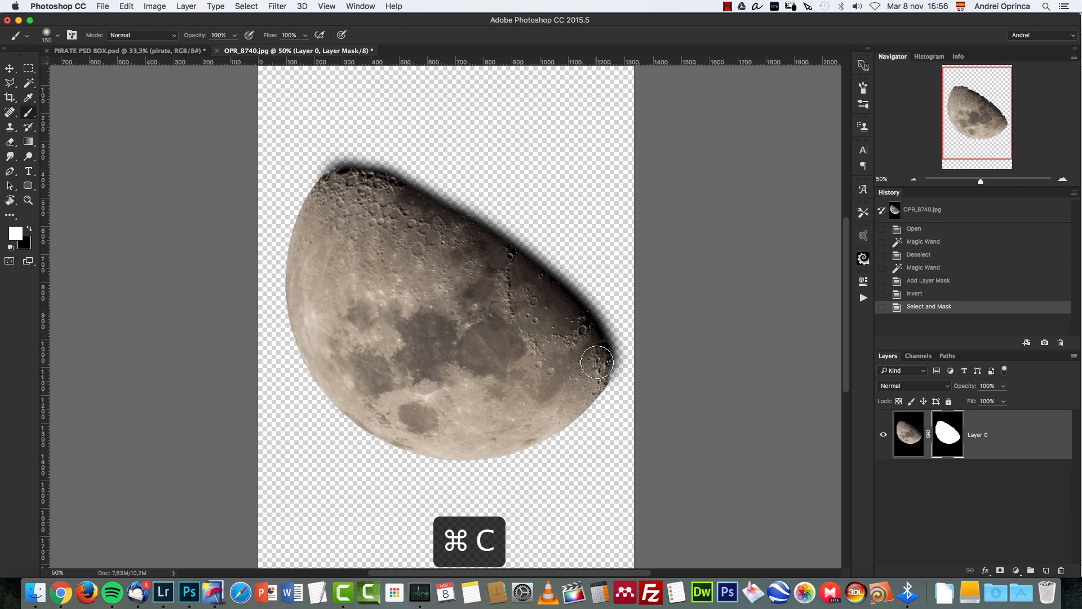
mouse_move(449, 222)
mouse_down()
mouse_move(366, 172)
mouse_move(428, 208)
mouse_move(589, 347)
mouse_up()
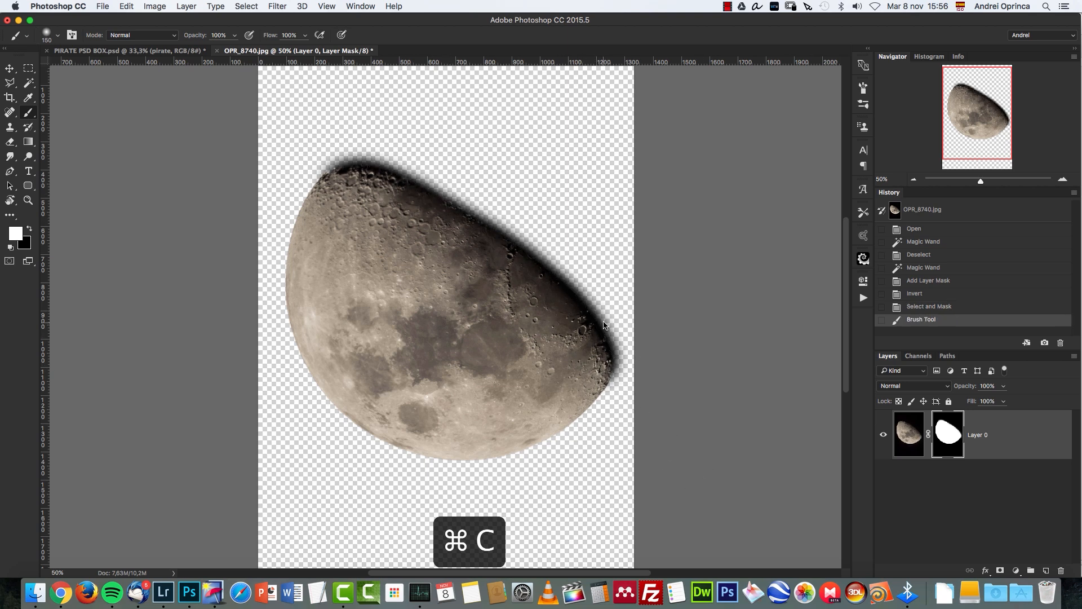
Step: Bring the masked moon into PIRATE PSD BOX.psd and place it in the upper-right corner of the sky
key(v)
drag(347, 125, 189, 54)
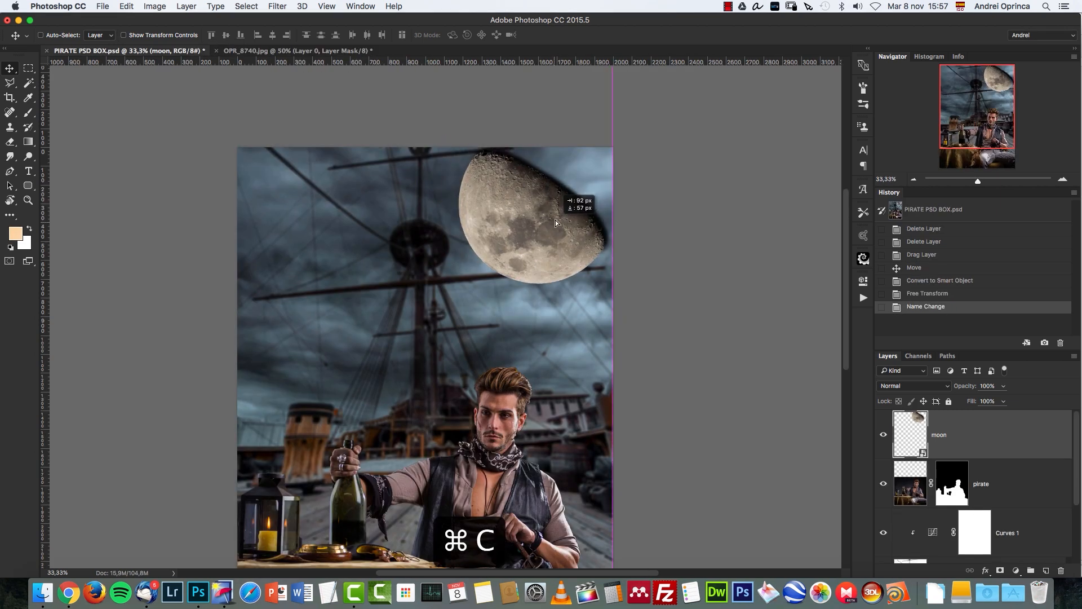
drag(556, 220, 553, 215)
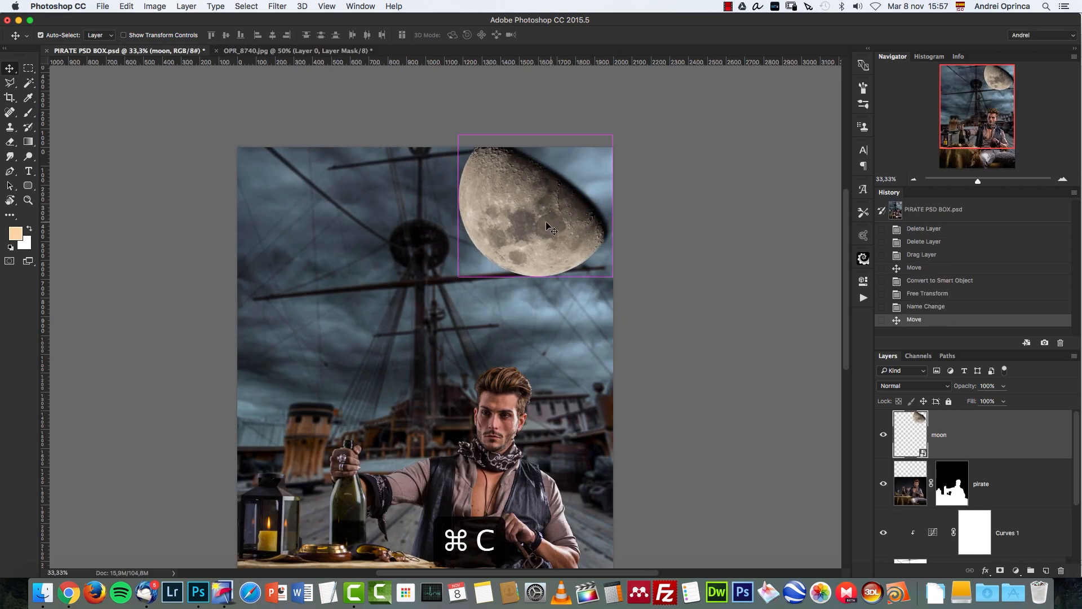
Step: Reposition the moon layer in the sky between the crow's nest and the right edge of the canvas
key(super+1)
drag(606, 269, 583, 347)
drag(647, 299, 547, 306)
drag(404, 367, 656, 218)
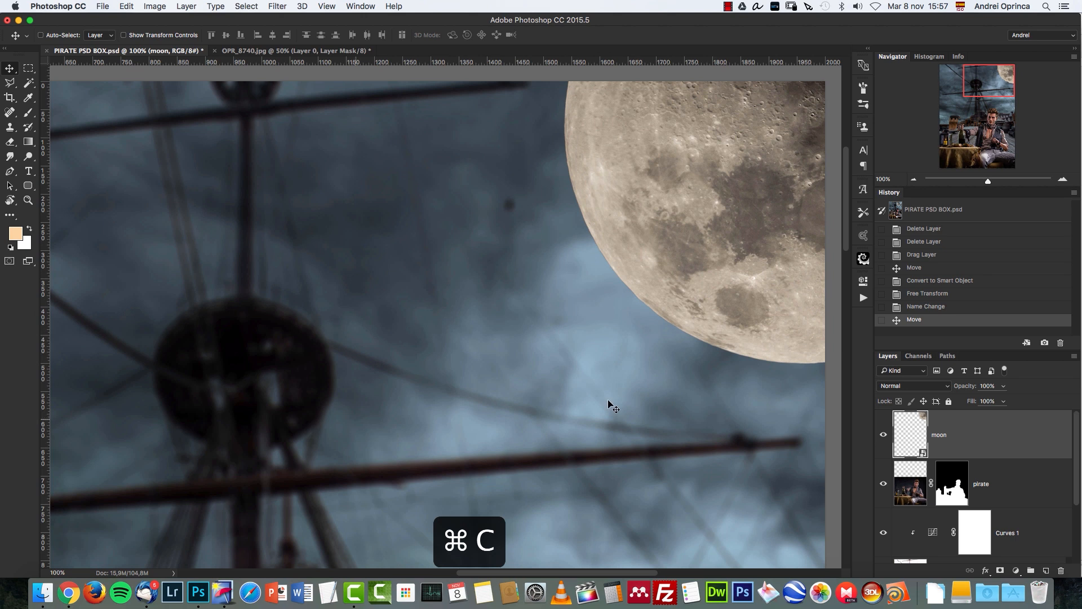
drag(684, 205, 469, 286)
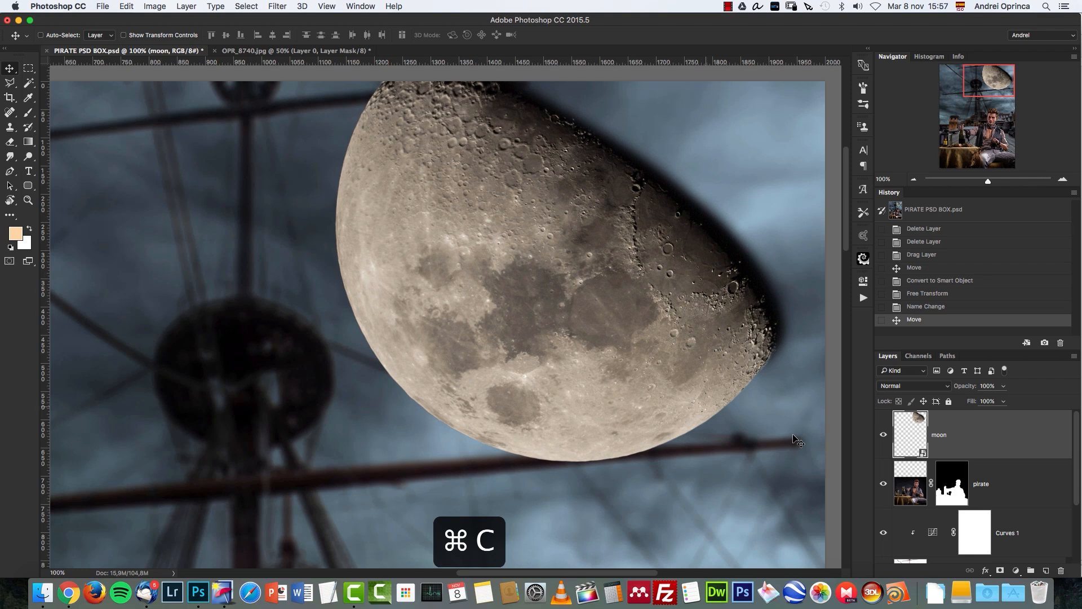
Step: Blend the moon into the clouds with the underlying-layer Blend If shadows split at 43 / 111, and scale it down slightly
double_click(998, 432)
drag(862, 92, 893, 92)
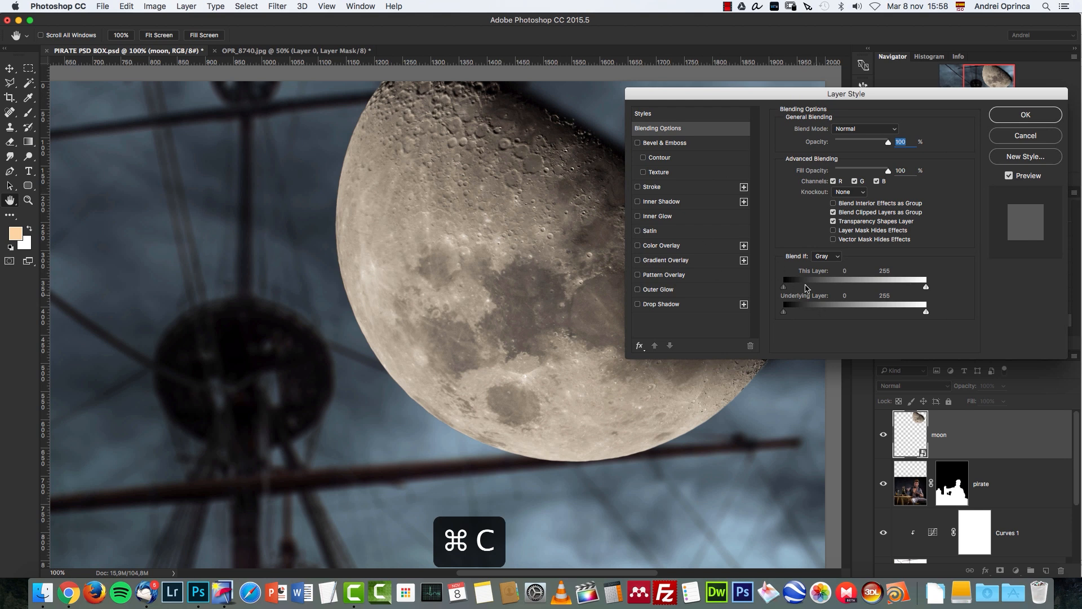
drag(620, 377, 576, 372)
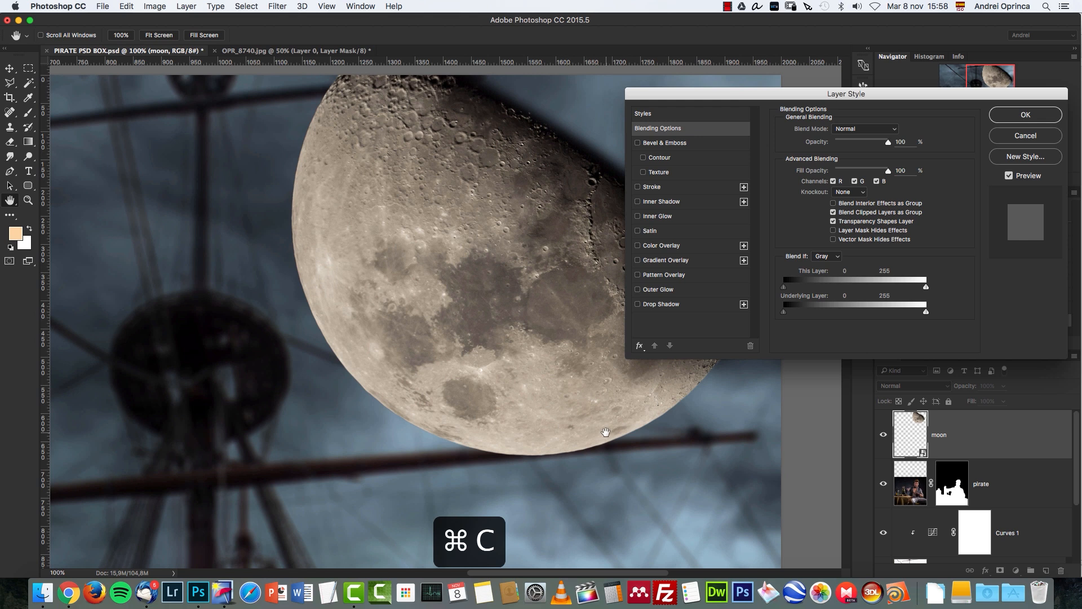
key(Return)
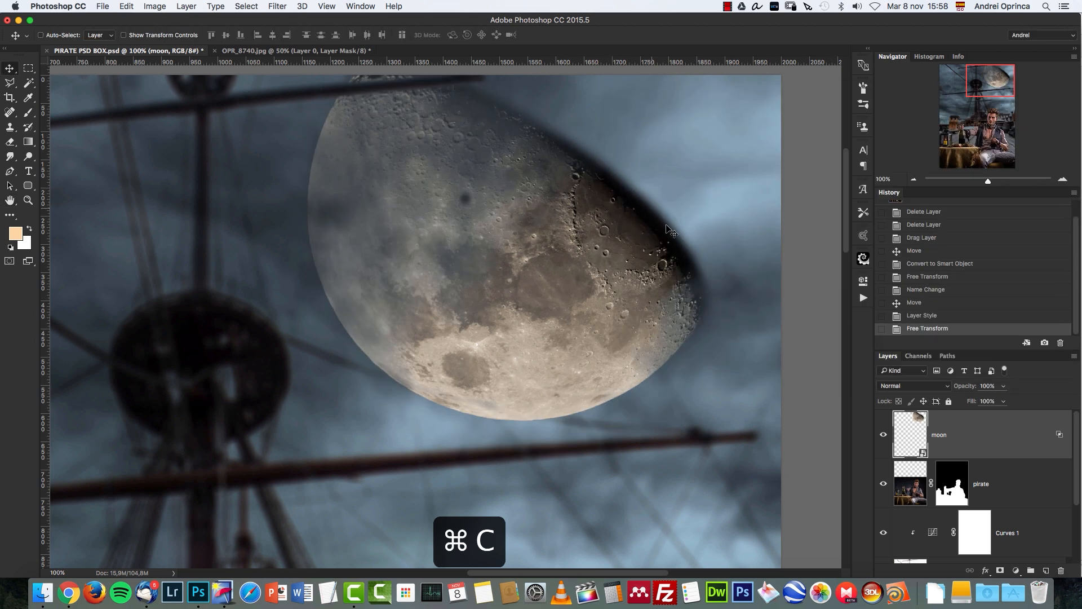
Step: Split and raise the This Layer shadow slider in the moon layer's Blend If settings to hide its dark edge
double_click(971, 430)
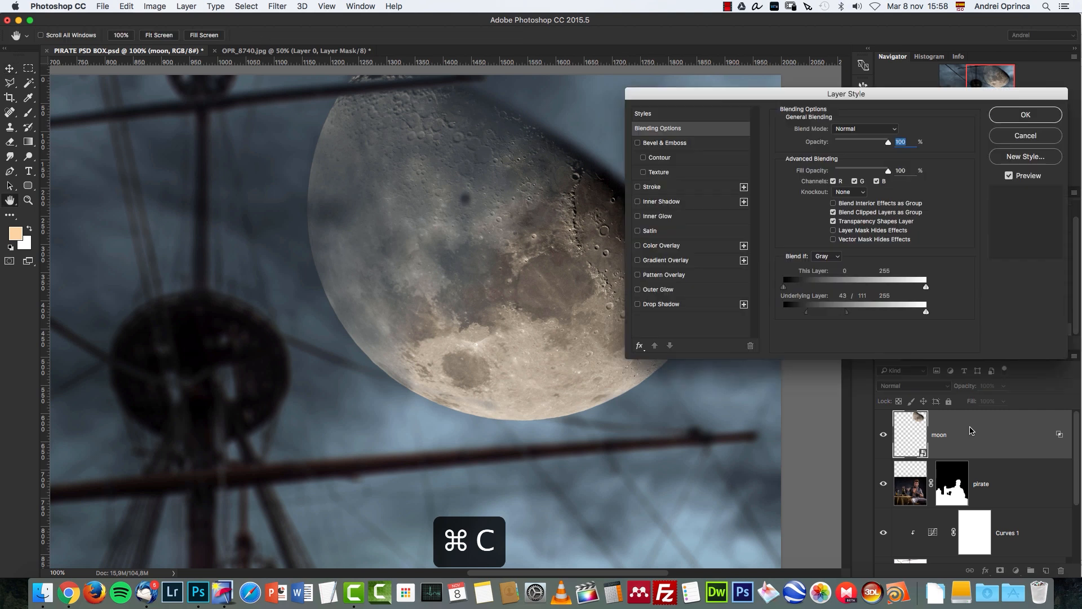
drag(872, 93, 562, 313)
drag(712, 313, 1079, 85)
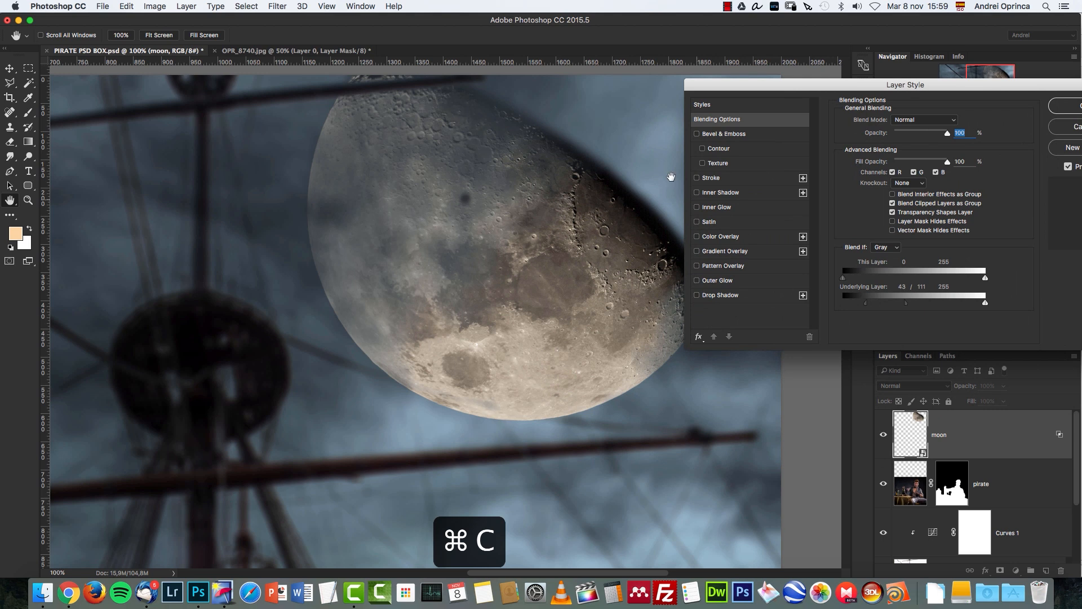
key(alt)
drag(843, 277, 889, 278)
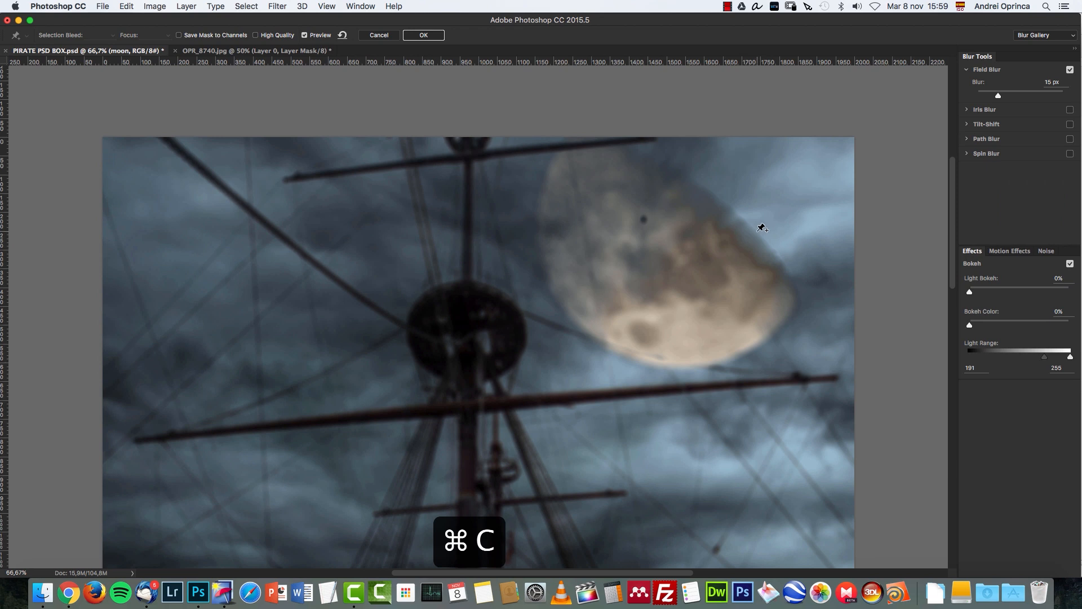
Step: Adjust the Field Blur pin and blur amount on the moon layer to match the softened rigging
drag(813, 251, 741, 244)
drag(1059, 83, 990, 96)
text(100)
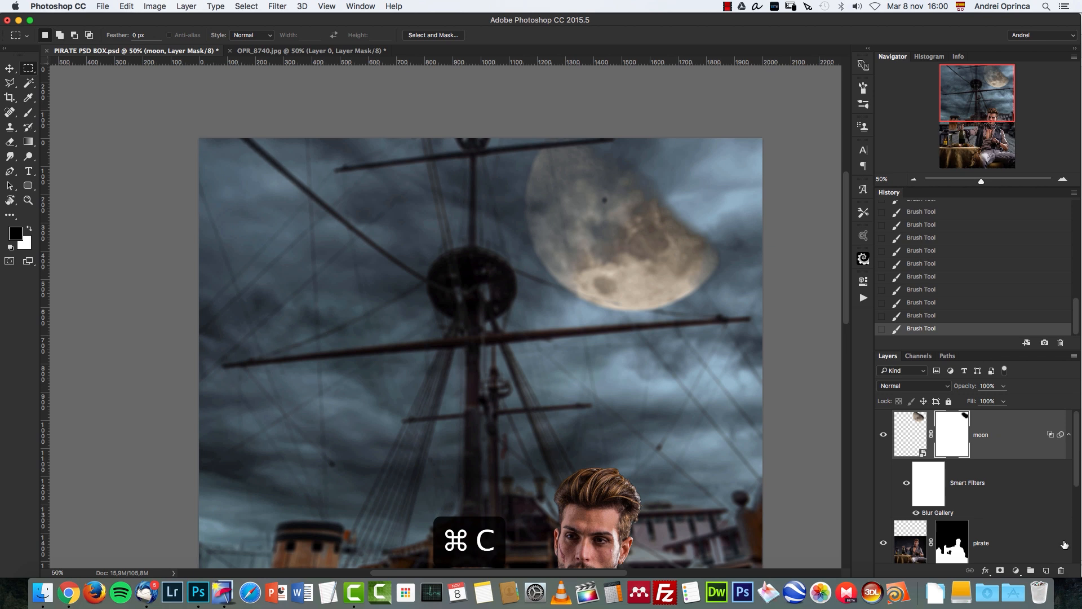
Step: Add a Curves adjustment layer clipped to the moon layer and modify its curve
click(1016, 571)
click(1021, 493)
click(778, 307)
click(793, 540)
click(830, 274)
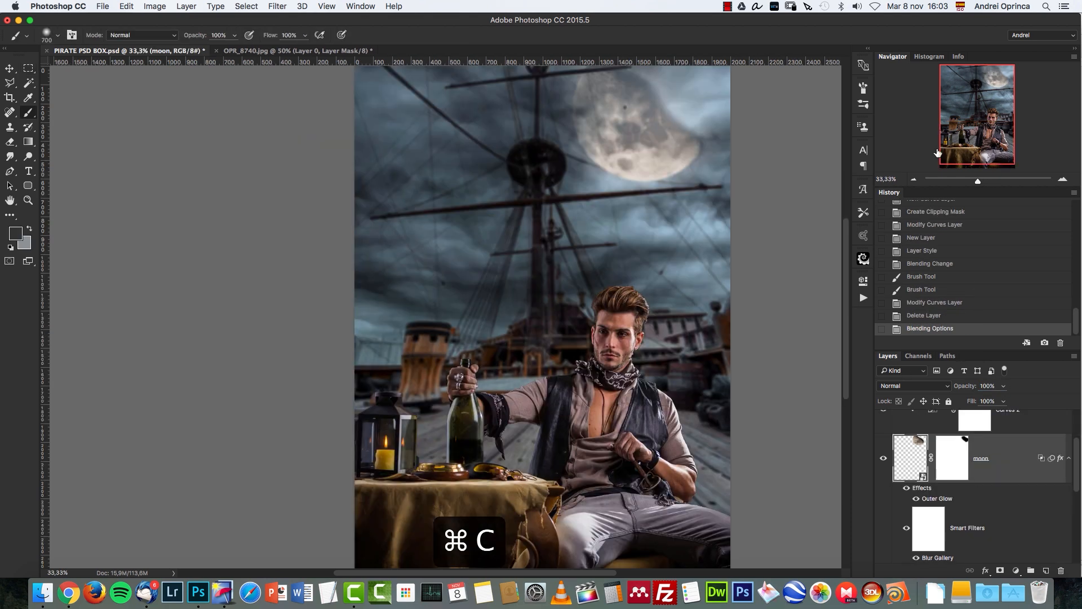
Step: Select the pirate layer and temporarily disable its mask to view the photo's original background
scroll(1063, 464, down, 2)
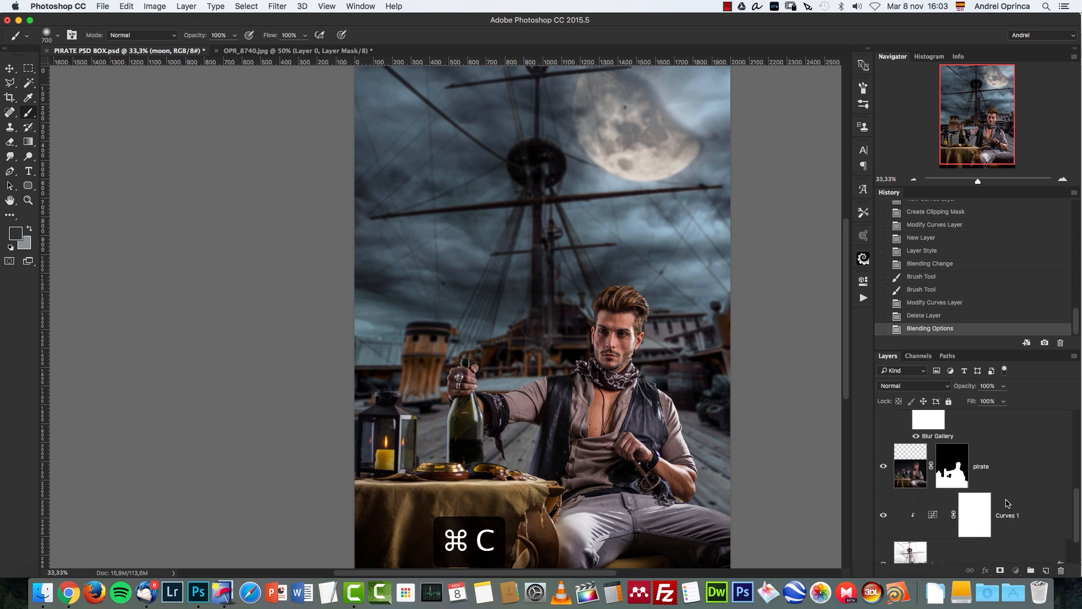
scroll(1063, 463, down, 2)
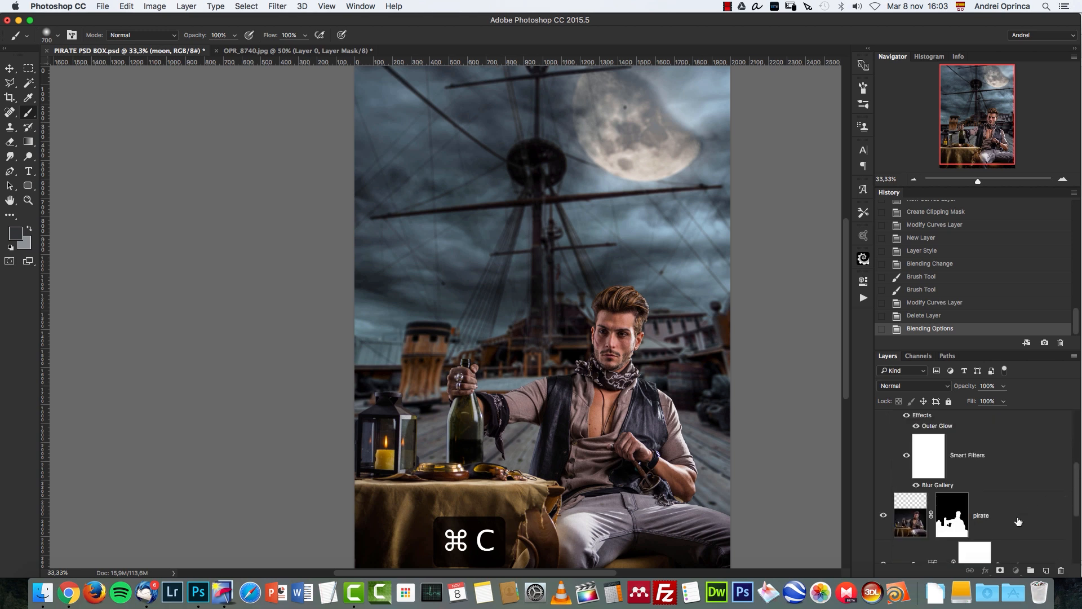
click(1025, 514)
shift+click(957, 518)
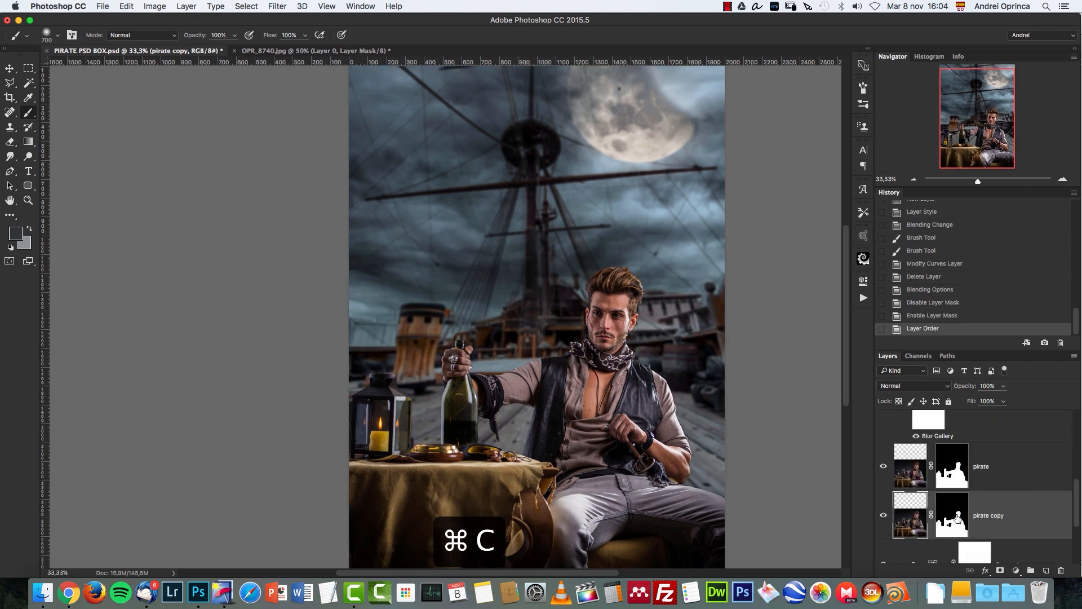
Step: Delete the layer mask from the pirate copy layer and set its blend mode to Screen
click(958, 518)
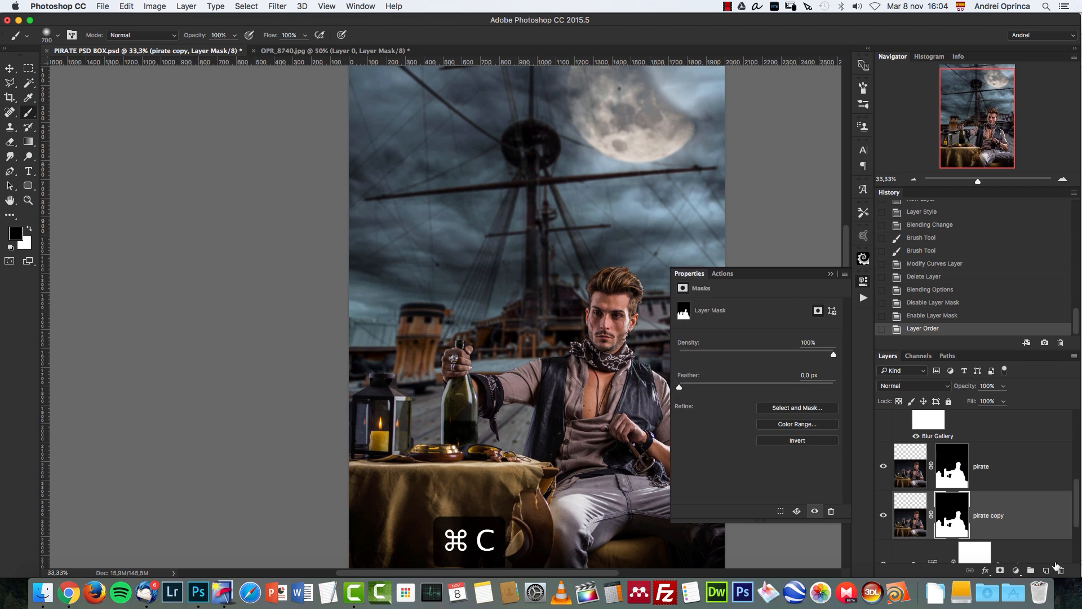
click(1058, 568)
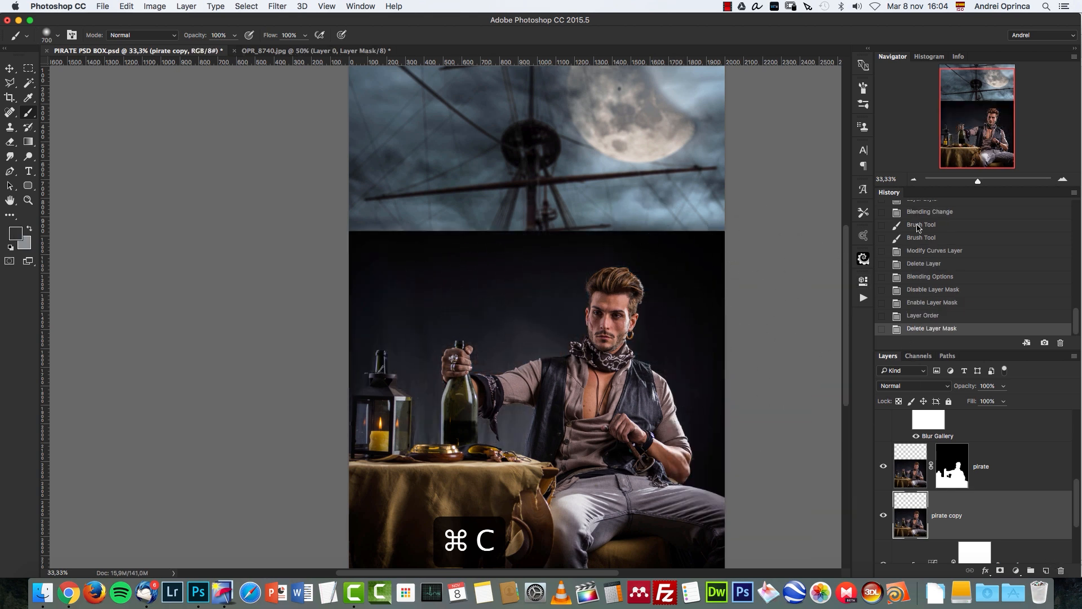
click(903, 388)
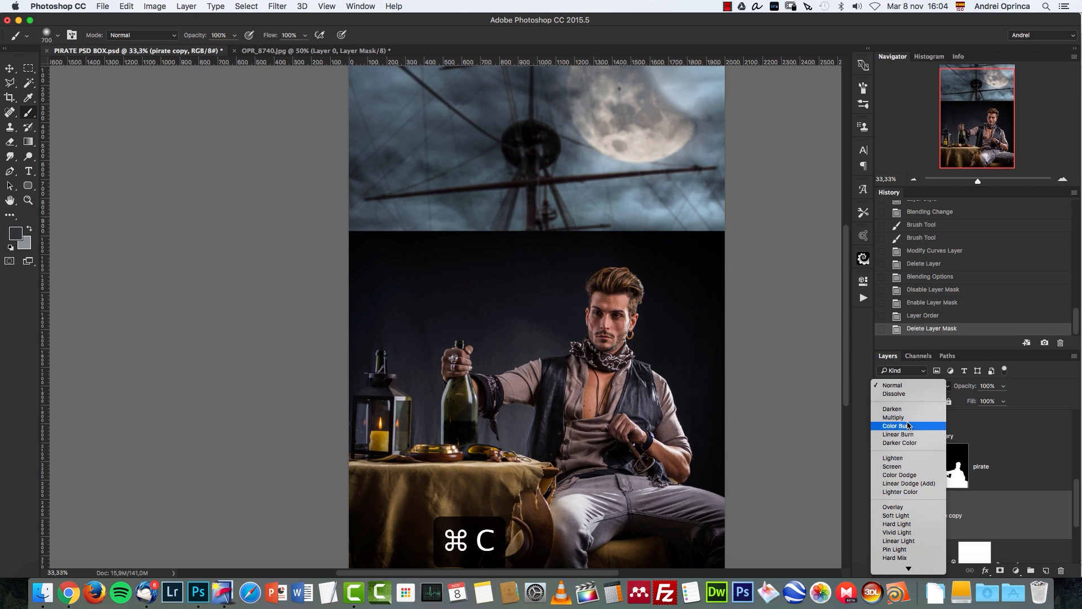
click(904, 465)
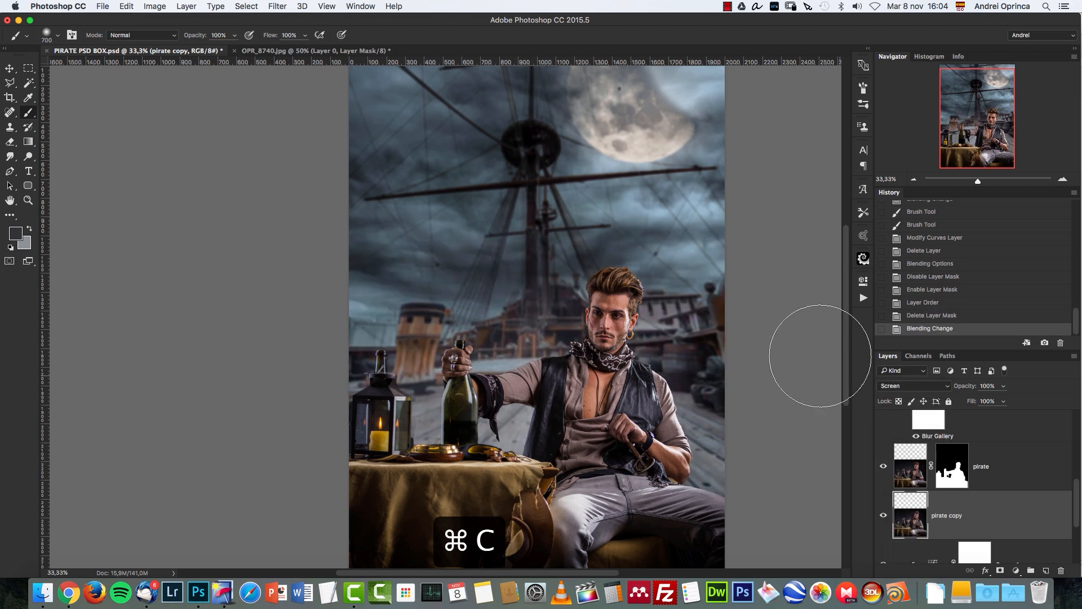
Step: Darken the midtones of the pirate copy layer with a Levels adjustment
click(9, 68)
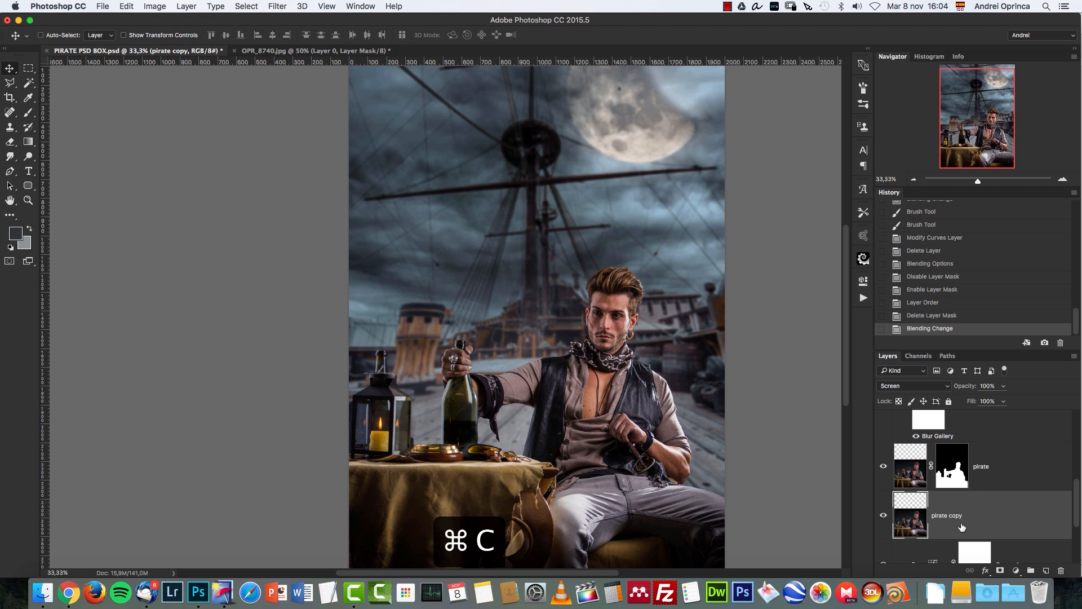
click(884, 515)
click(883, 515)
click(1016, 570)
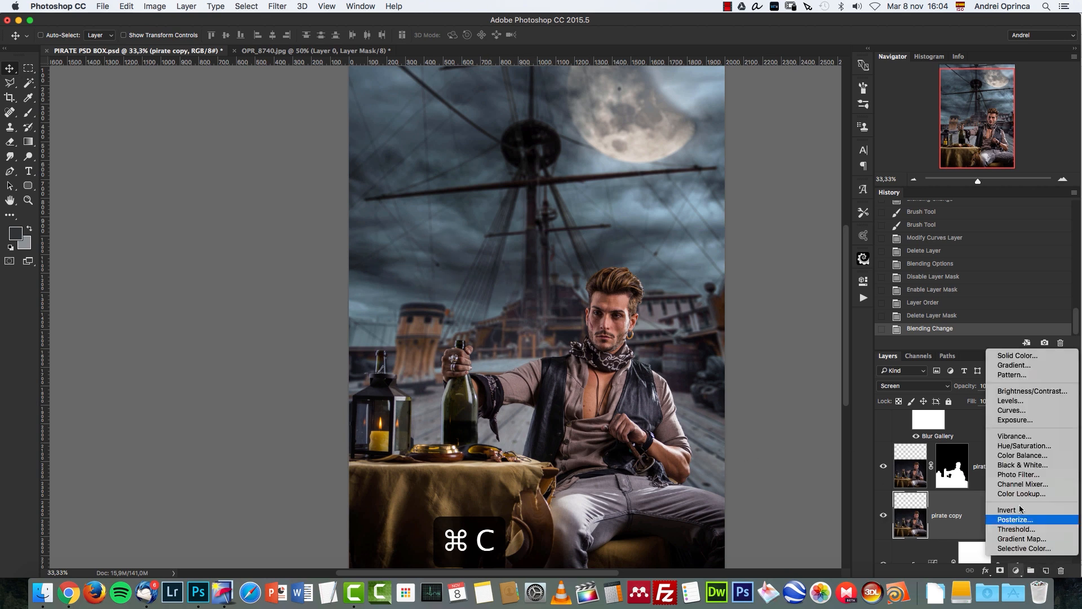
click(940, 512)
key(super+l)
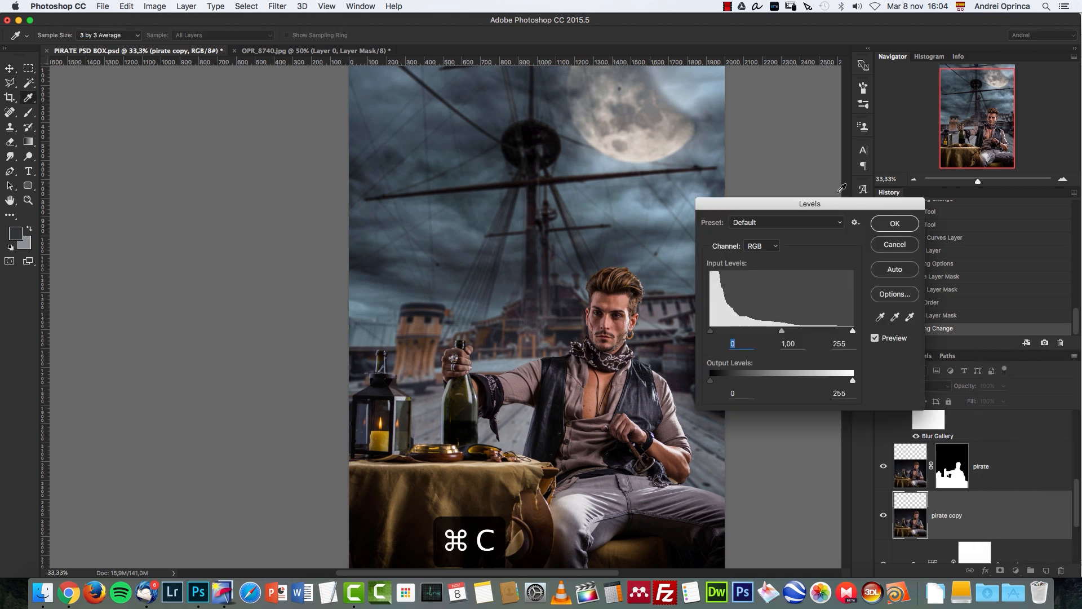
drag(826, 200, 813, 170)
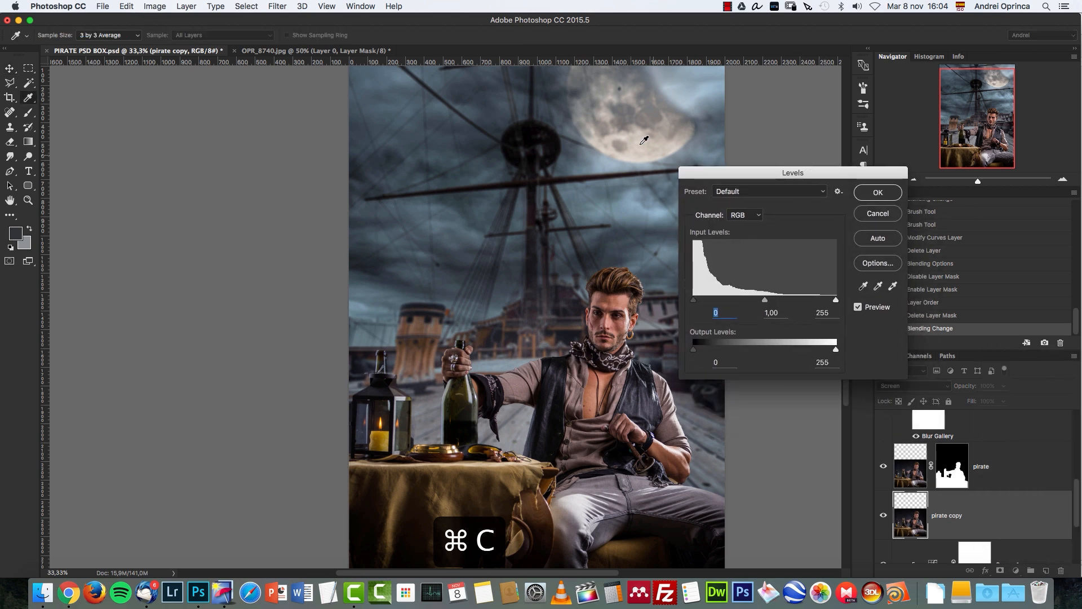
mouse_move(765, 300)
mouse_down()
mouse_move(750, 300)
mouse_move(774, 302)
mouse_up()
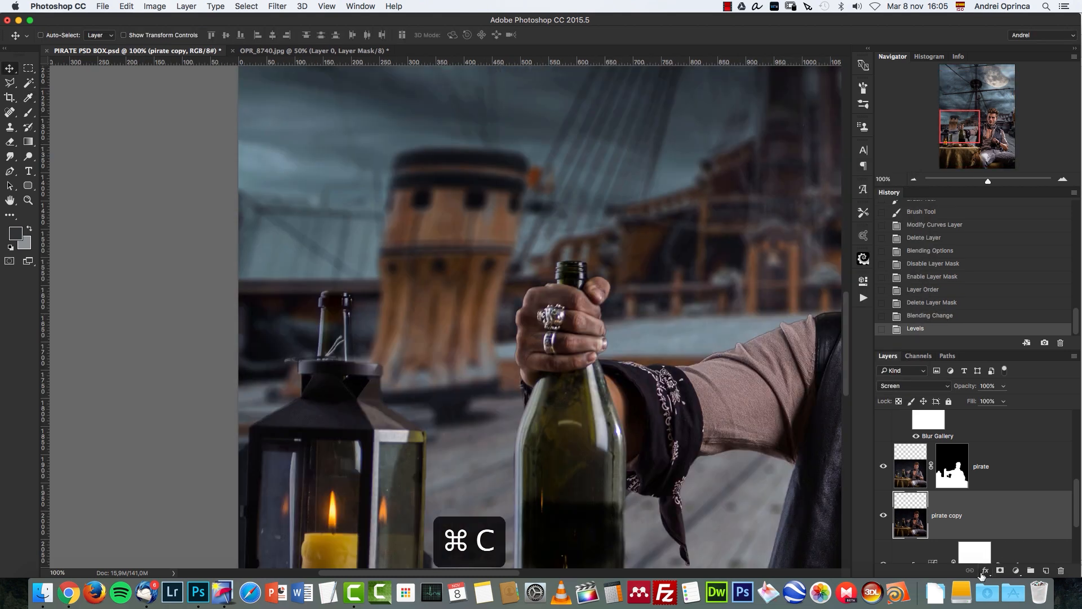
Step: Add a layer mask to the pirate copy layer and paint black with a small brush around the lantern, bottle and hand
click(995, 570)
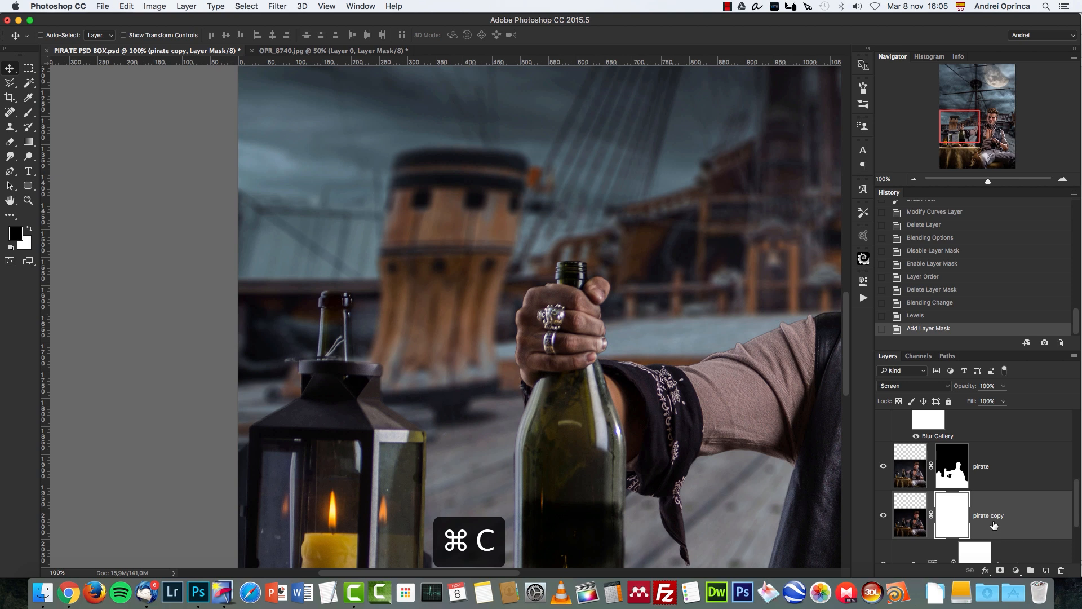
key(b)
key(bracketleft)
key(bracketleft)
key(bracketleft)
key(bracketleft)
key(bracketleft)
key(bracketleft)
key(bracketleft)
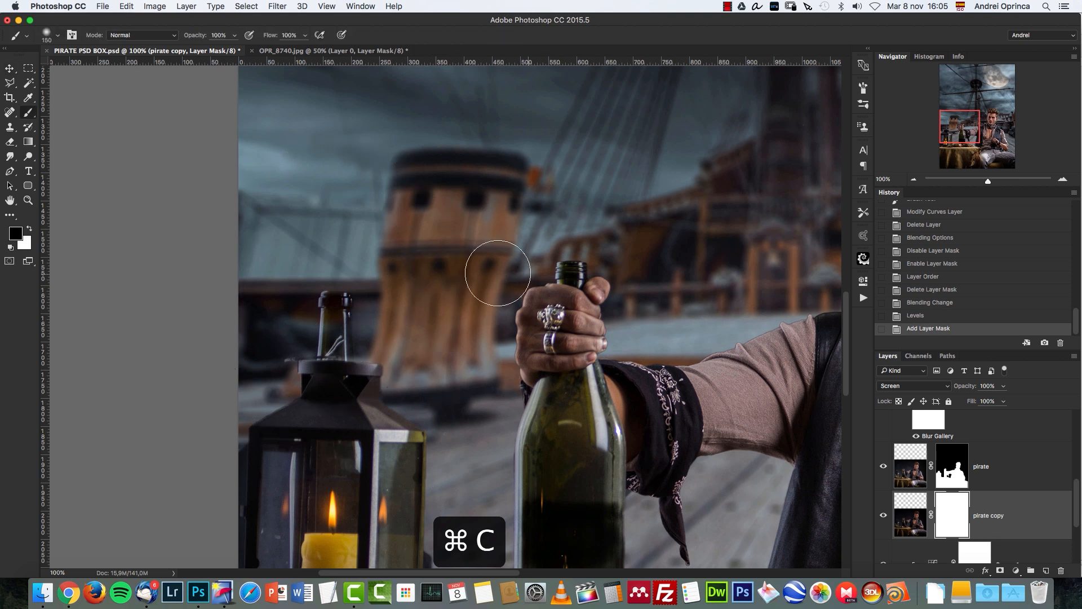
right_click(412, 252)
click(506, 268)
mouse_move(326, 289)
mouse_down()
mouse_move(318, 348)
mouse_move(329, 348)
mouse_move(281, 355)
mouse_up()
key(bracketright)
drag(644, 320, 462, 378)
Step: Mask out more of the pirate copy layer with a larger brush across the ship background above the lantern and bottle
key(bracketright)
key(bracketright)
key(bracketright)
key(bracketright)
key(bracketright)
click(539, 253)
click(521, 268)
click(445, 282)
click(394, 288)
click(305, 277)
click(913, 179)
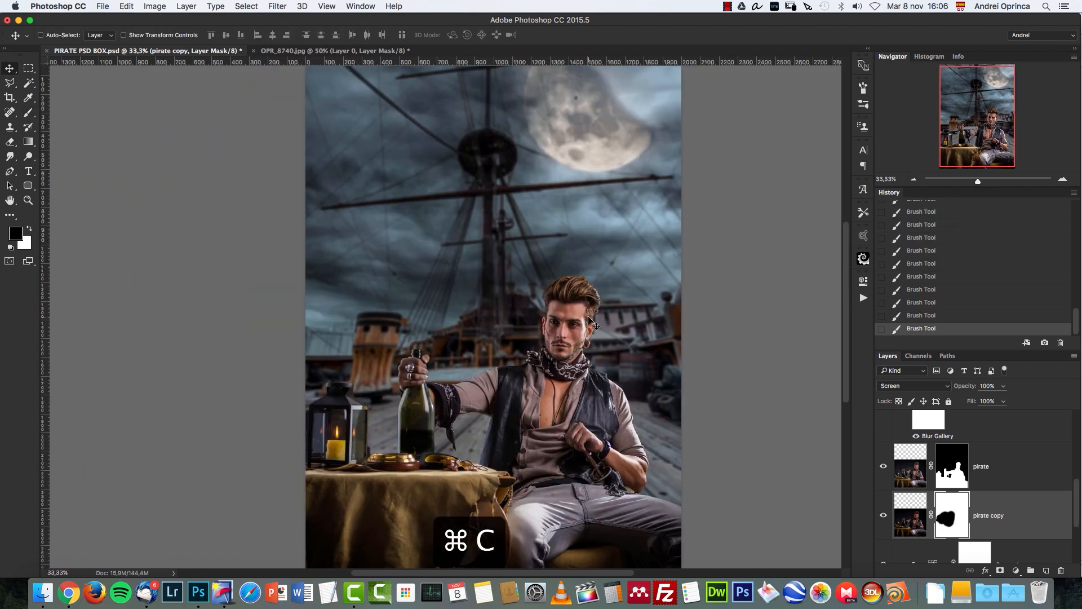
Step: Add a Color Overlay to the pirate layer with the colour #365969
click(1035, 468)
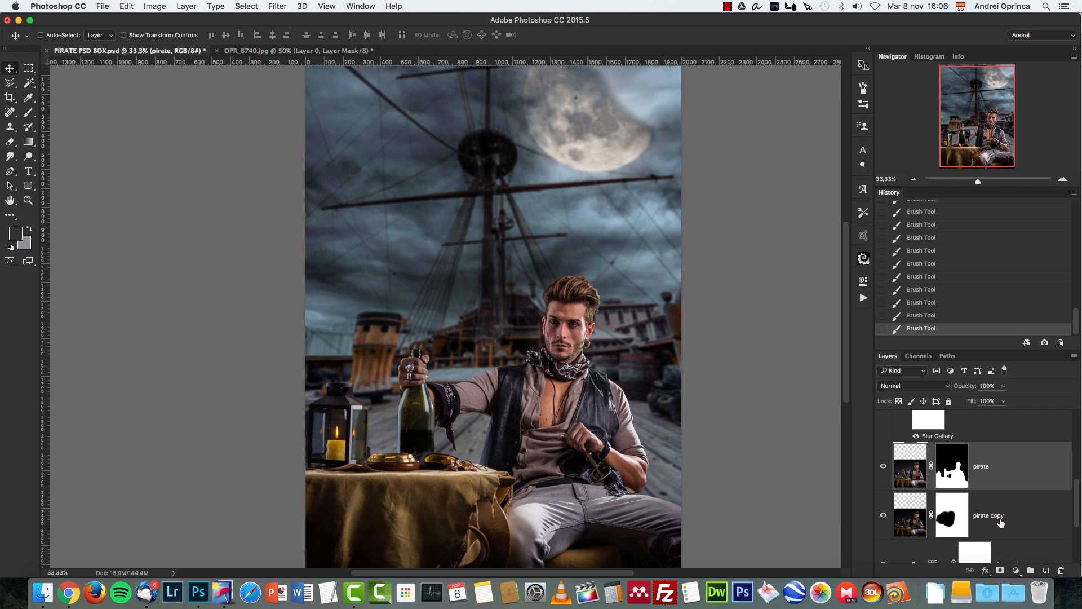
double_click(1020, 464)
drag(758, 313, 991, 144)
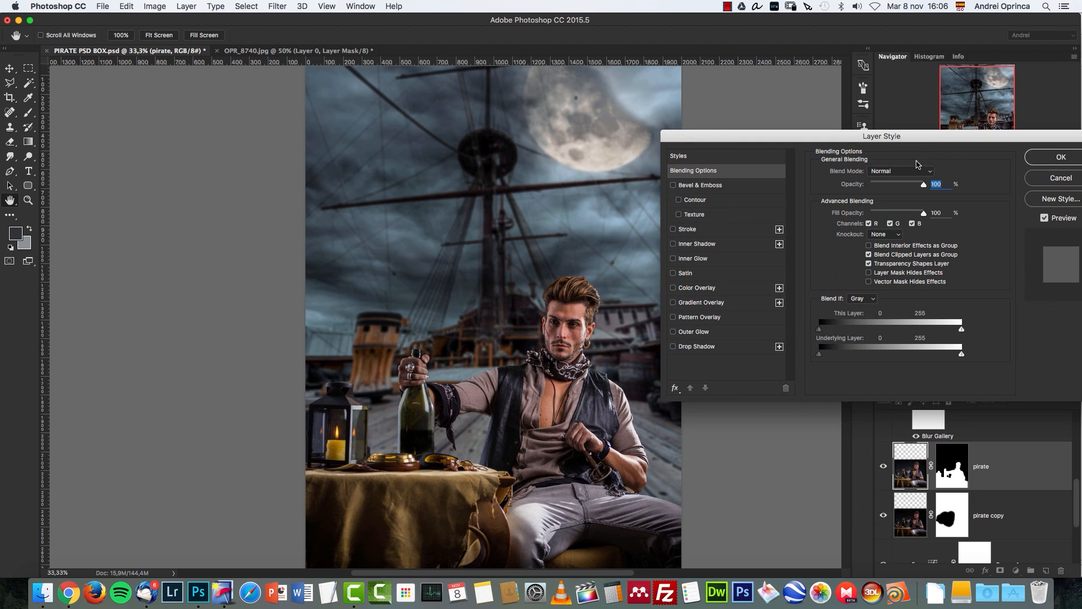
click(690, 288)
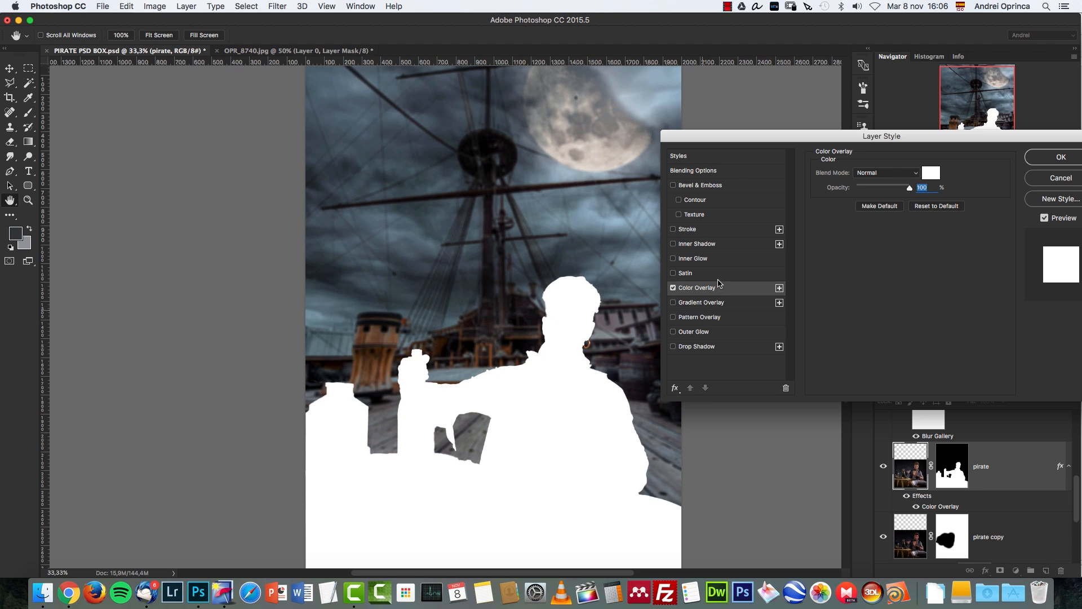
click(931, 173)
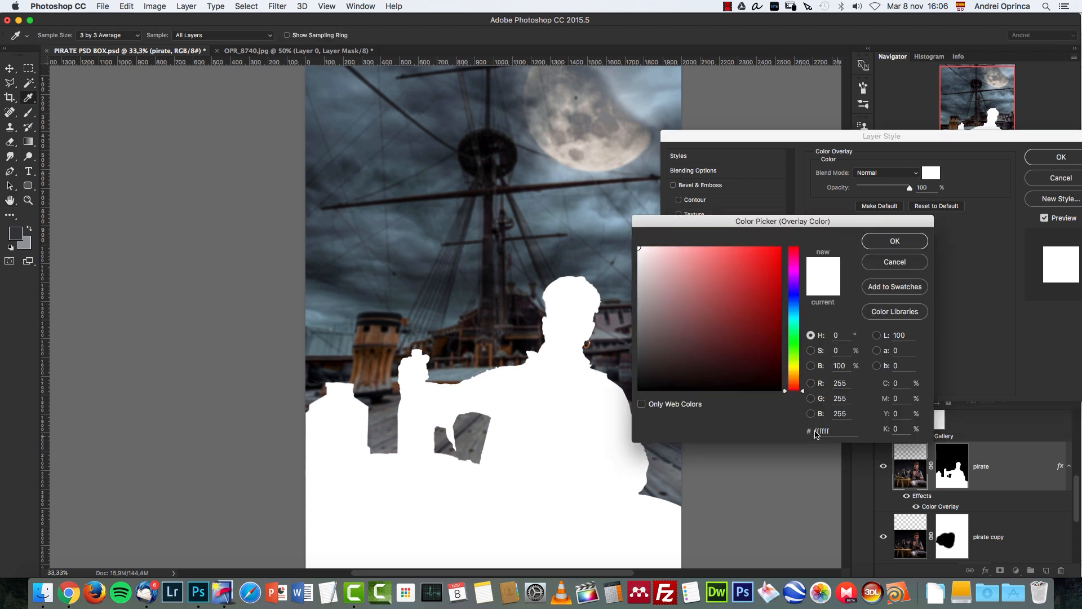
double_click(832, 428)
text(365)
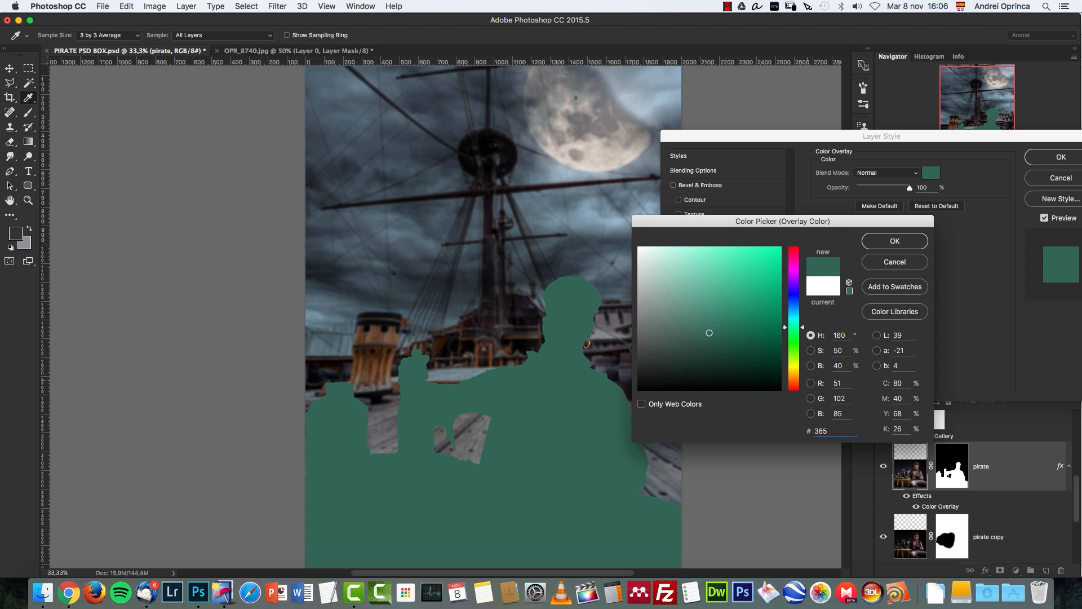
text(969)
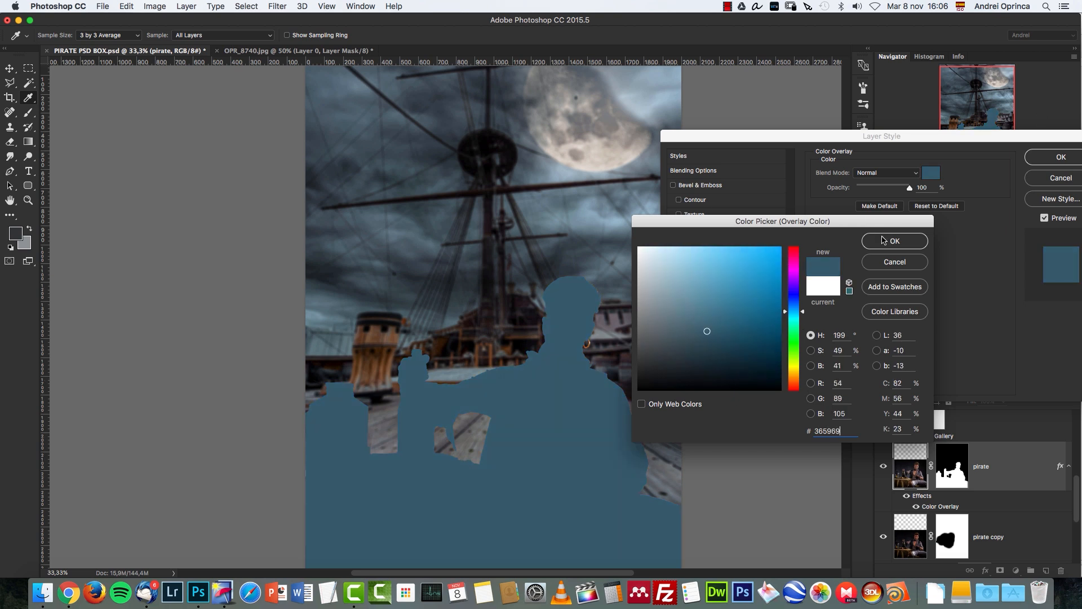
click(892, 238)
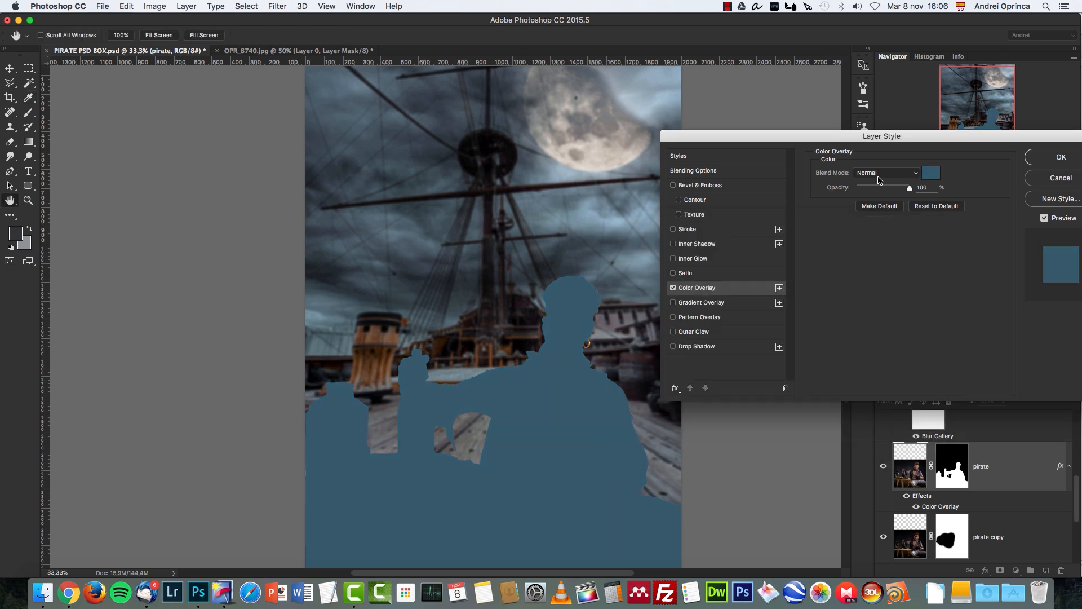
Step: Set the pirate layer's Color Overlay to Color blend mode at 25% opacity
click(887, 173)
click(880, 415)
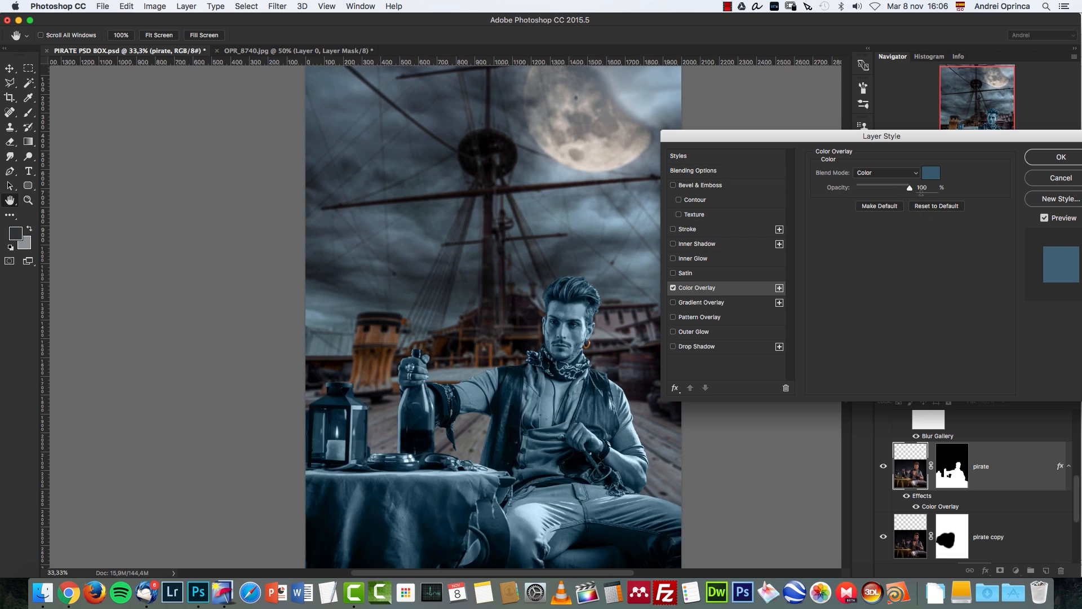
drag(904, 191, 888, 215)
text(25)
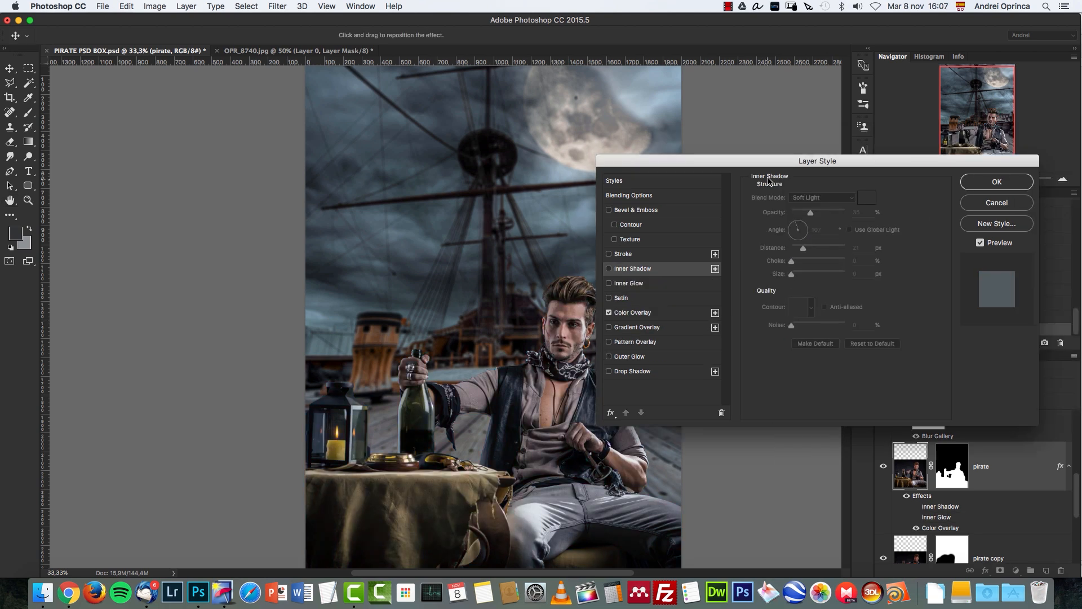
Step: Enable a teal Inner Shadow on the pirate layer in Color Dodge mode with 36 px distance and 59 px size
drag(754, 163, 805, 162)
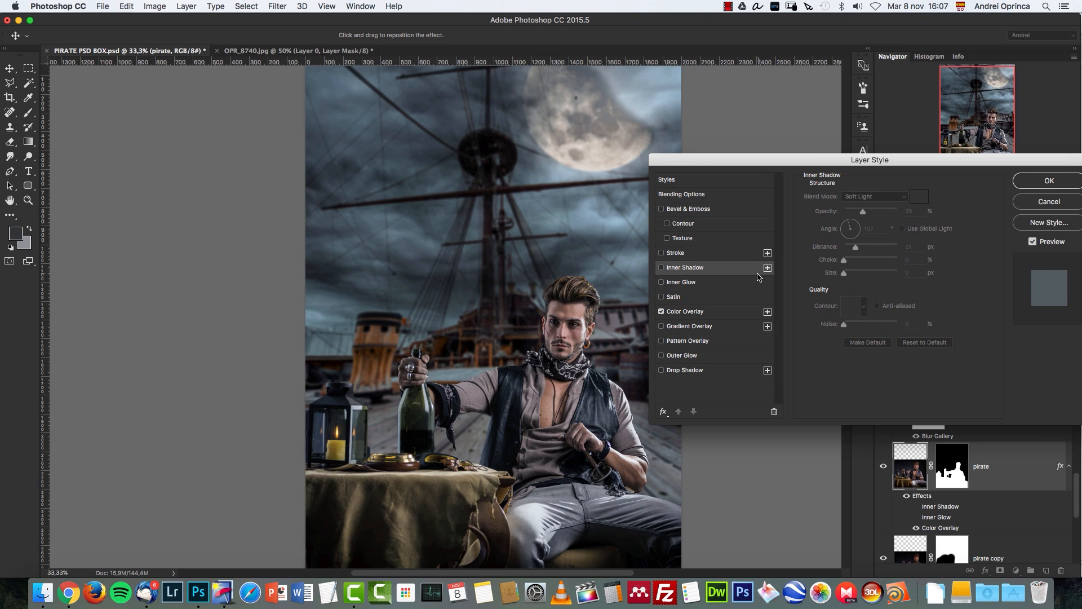
click(727, 267)
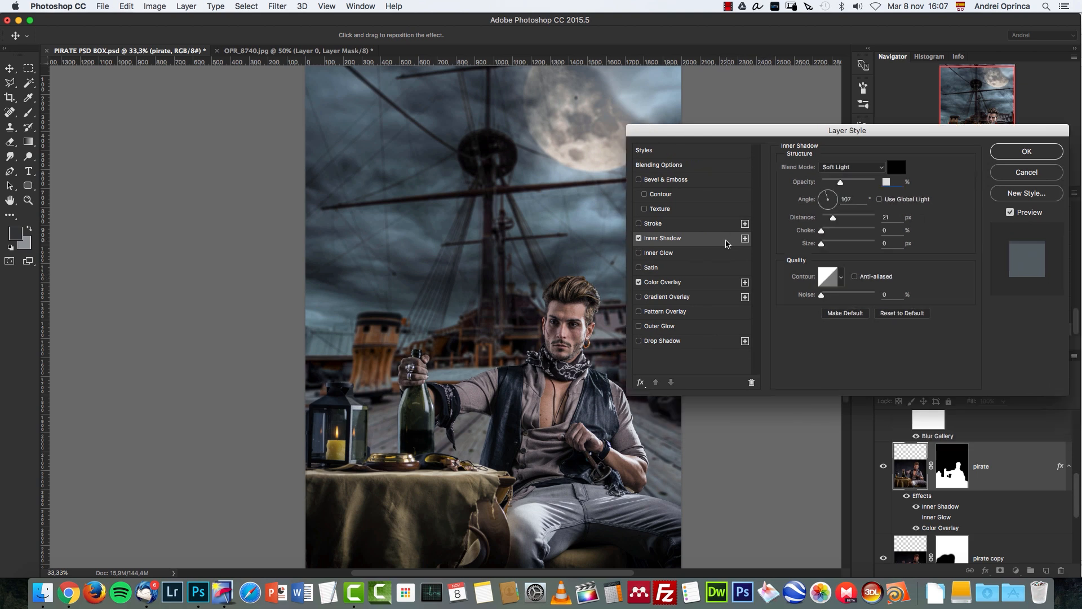
click(896, 167)
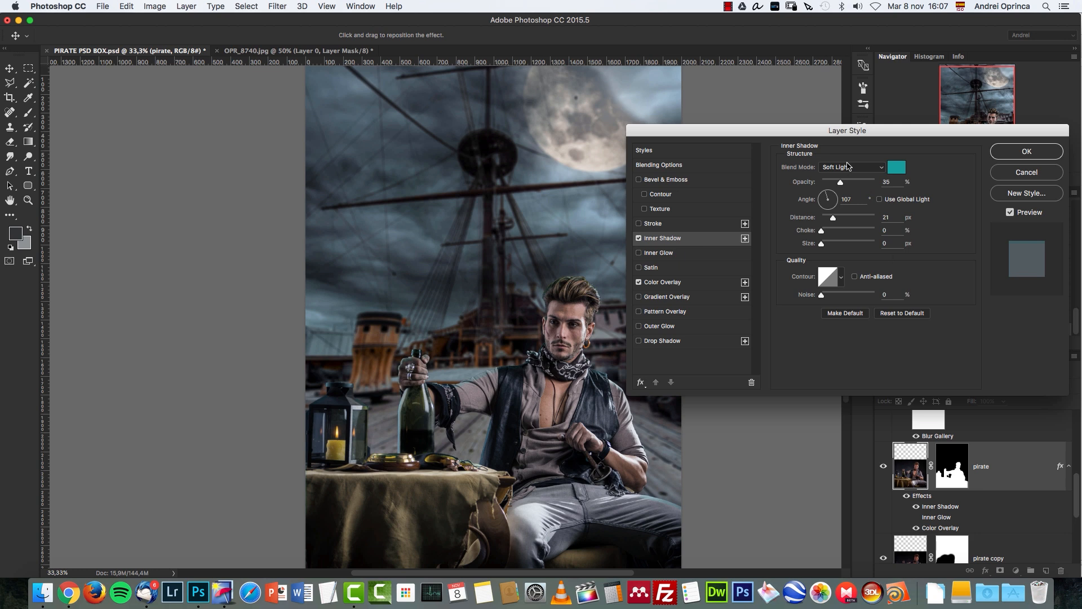
click(849, 166)
click(842, 126)
text(36)
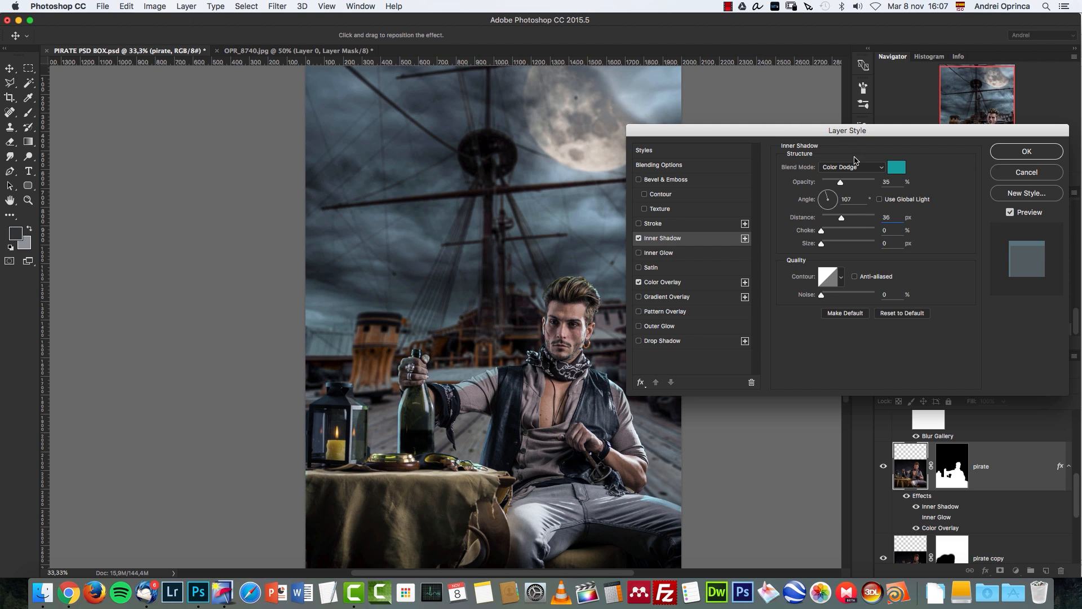
text(59)
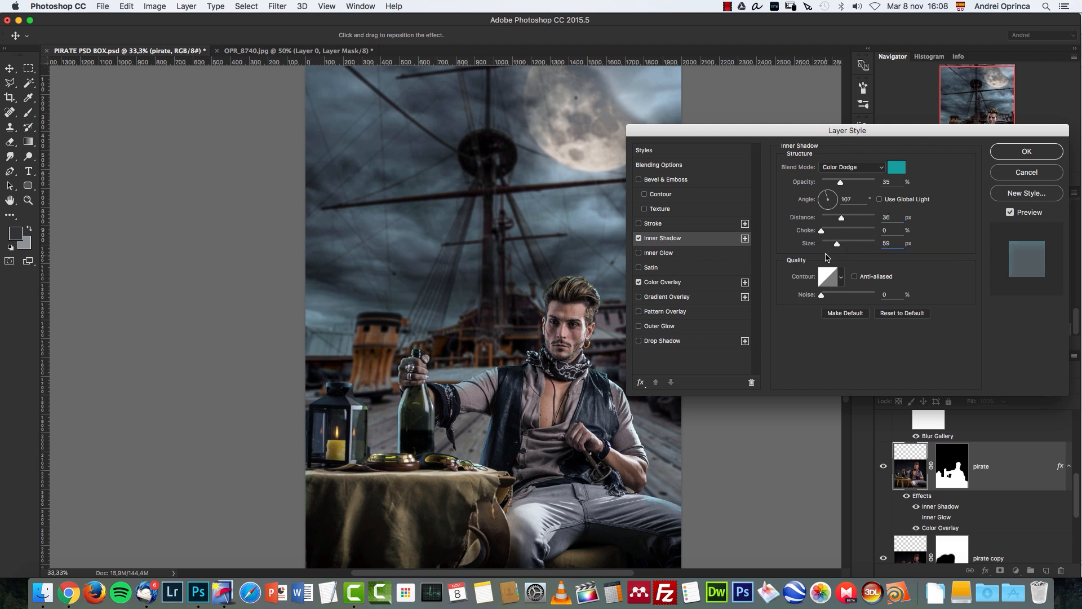
Step: Set the teal Inner Shadow's angle to 180° and opacity to 75%, and compare the pirate with and without it
click(834, 198)
drag(853, 200, 806, 219)
text(180)
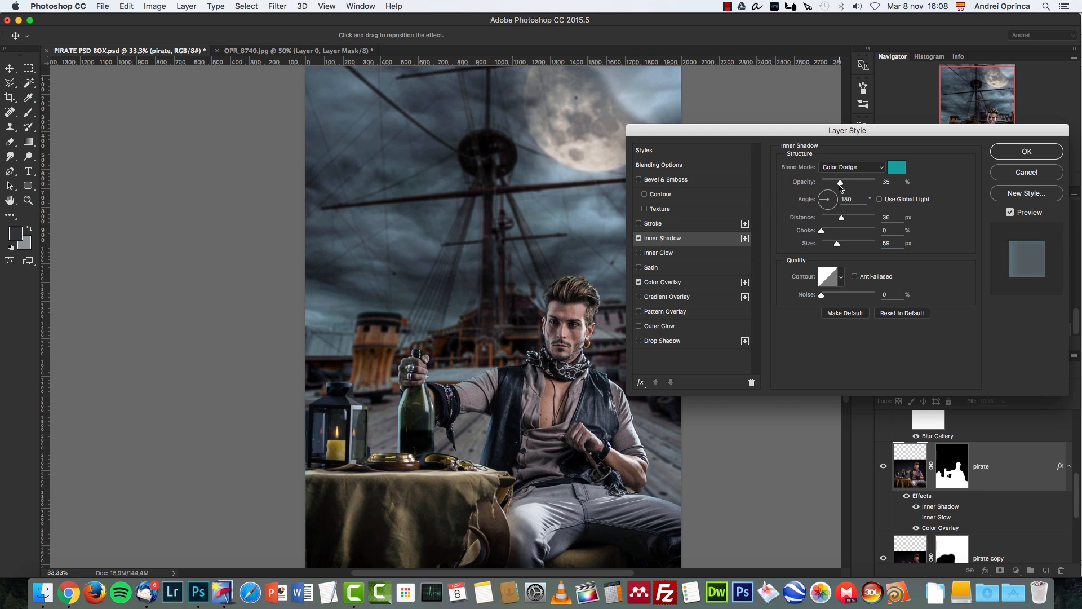
drag(850, 184, 861, 186)
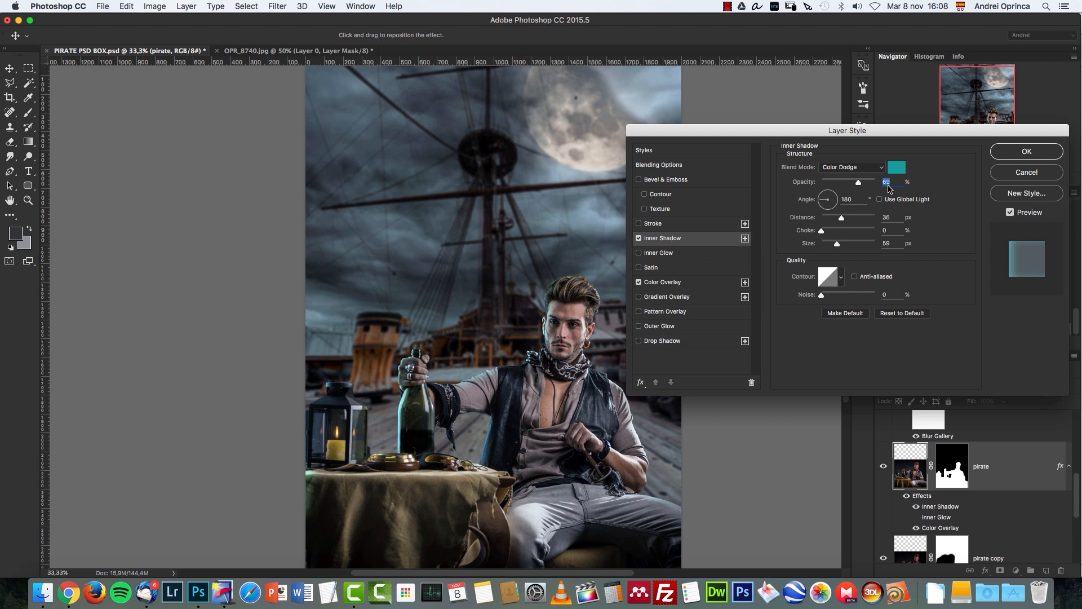
text(75)
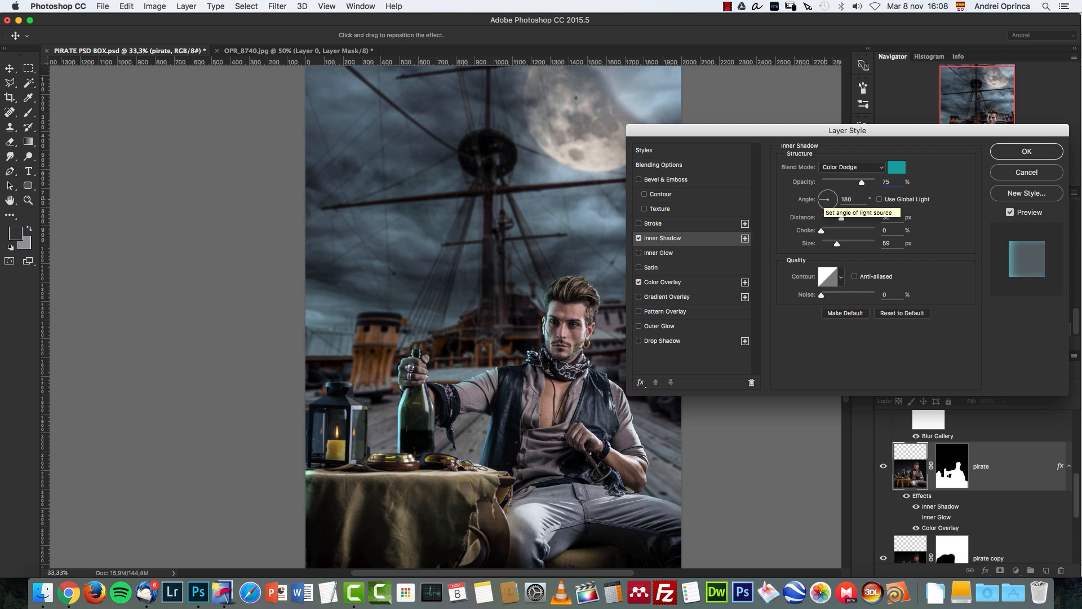
click(638, 238)
click(639, 238)
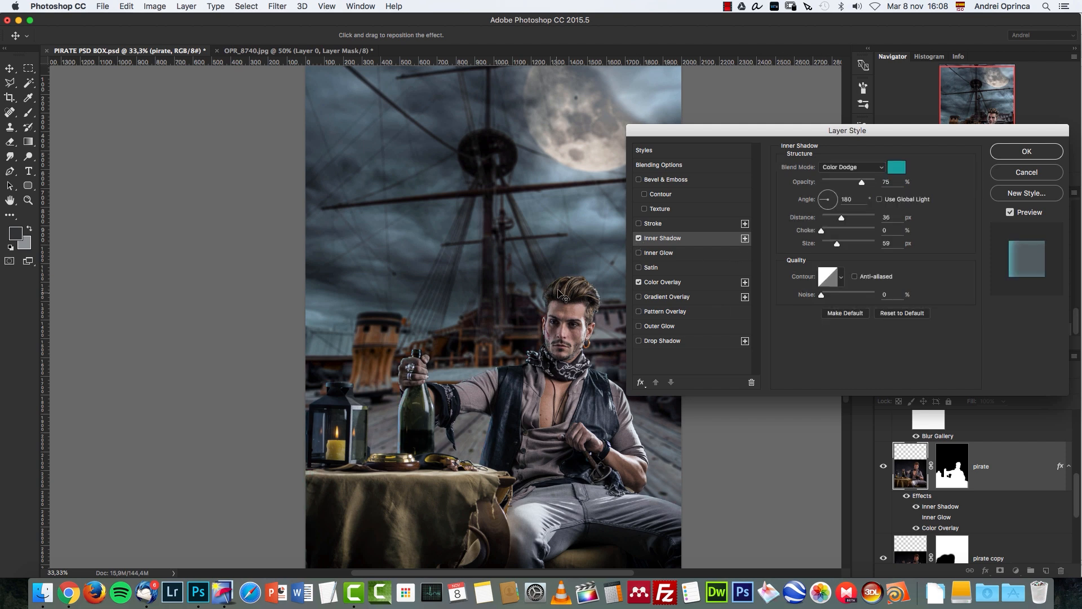
click(638, 238)
click(638, 238)
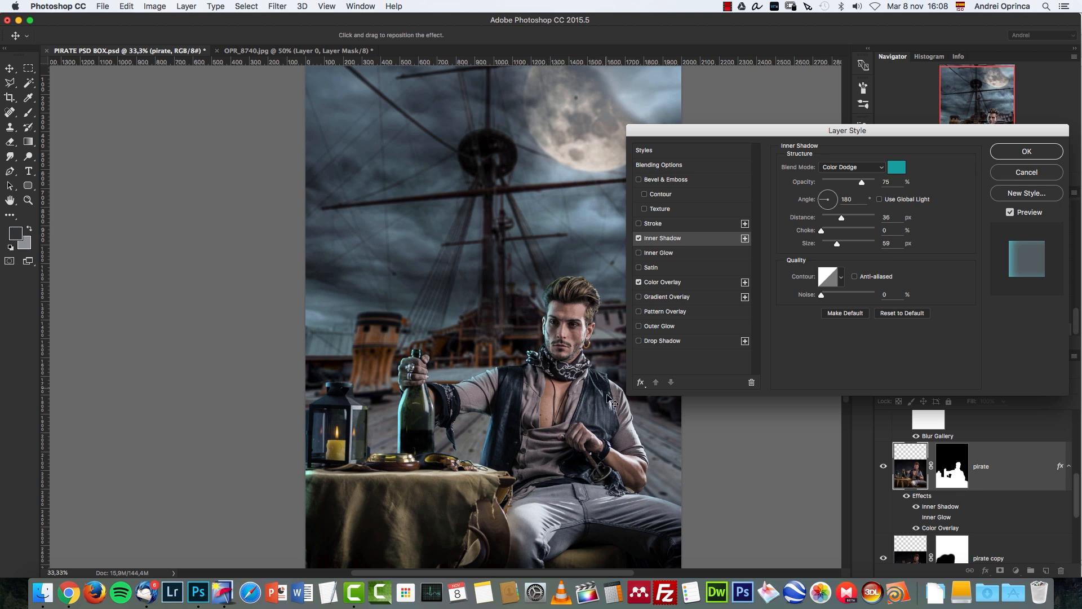
Step: Add a second Inner Shadow to the pirate layer with the colour #df7b1a and an angle of 0°
click(745, 238)
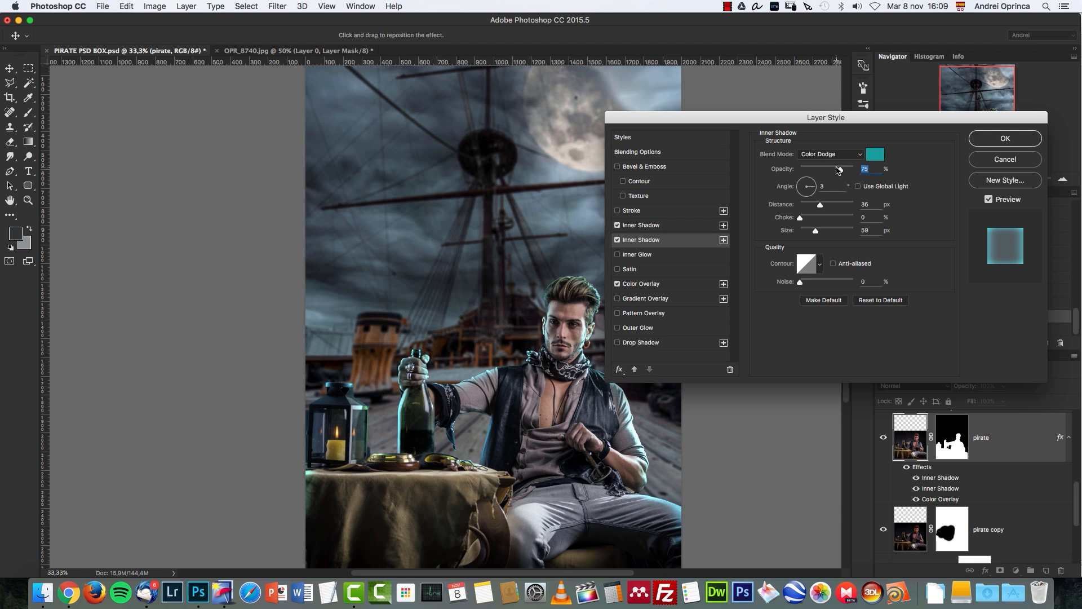
click(875, 153)
text(df)
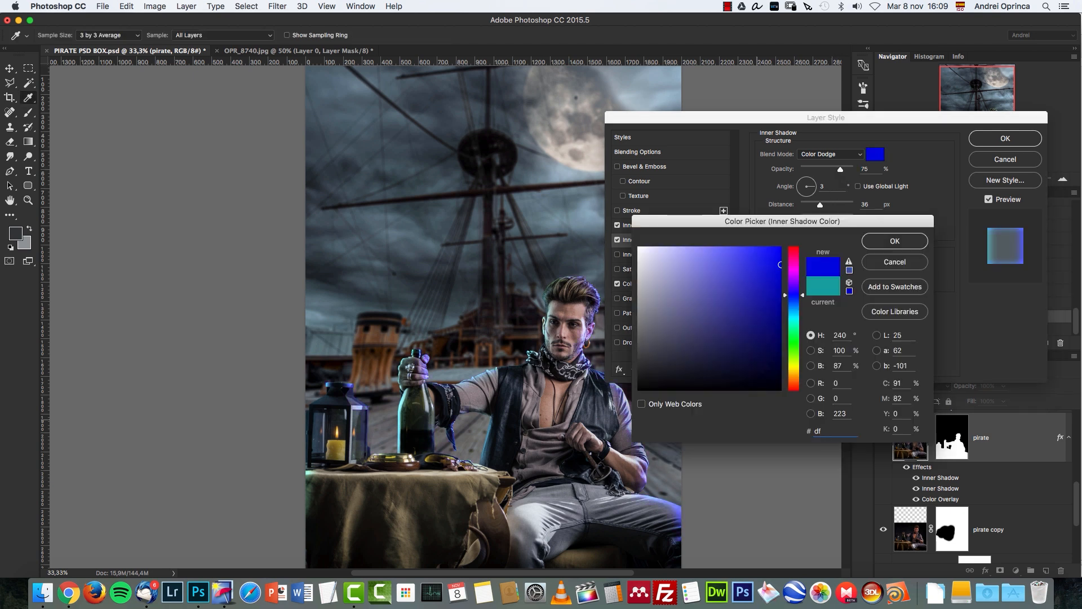
text(7)
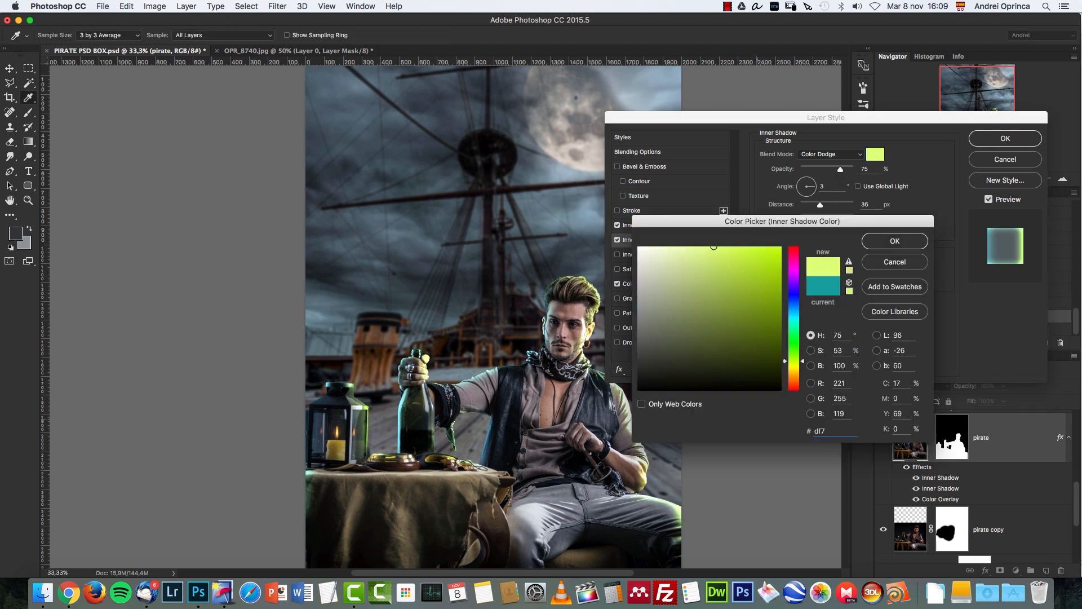
text(b1a)
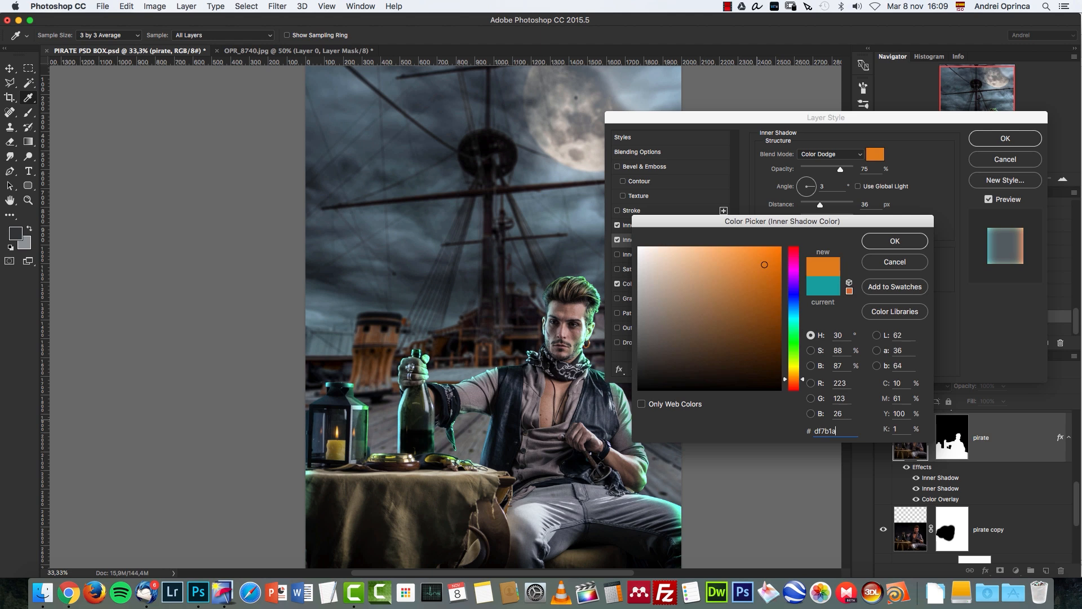
click(895, 240)
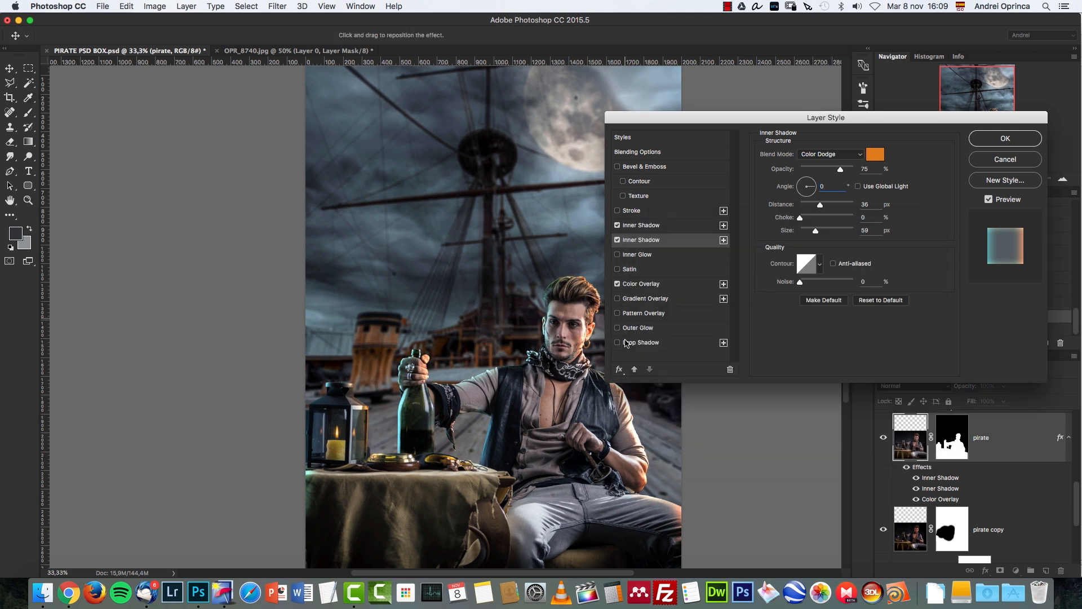
Step: Apply the orange Inner Shadow with 70% opacity, 21 px distance and 67 px size, and hide the pirate layer's effects for comparison
drag(764, 123, 782, 120)
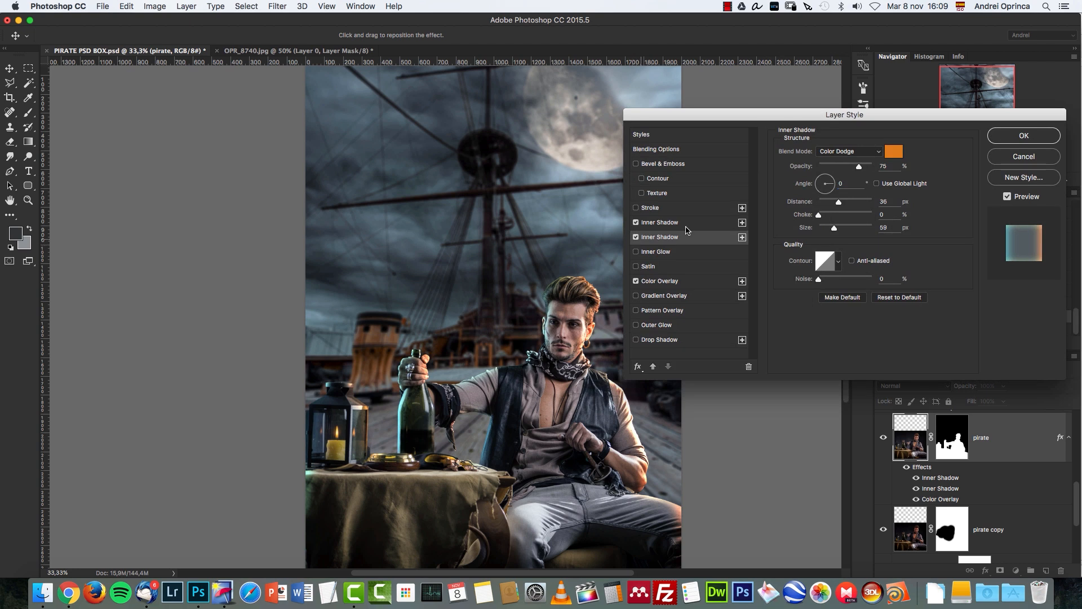
click(885, 166)
text(70)
click(890, 201)
text(21)
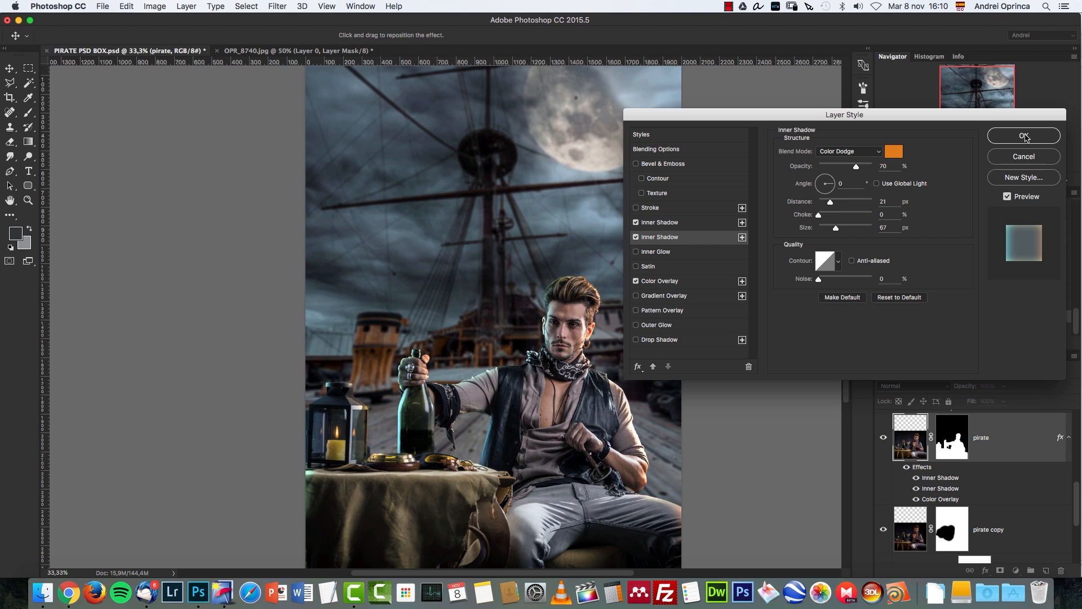
click(1024, 135)
click(905, 467)
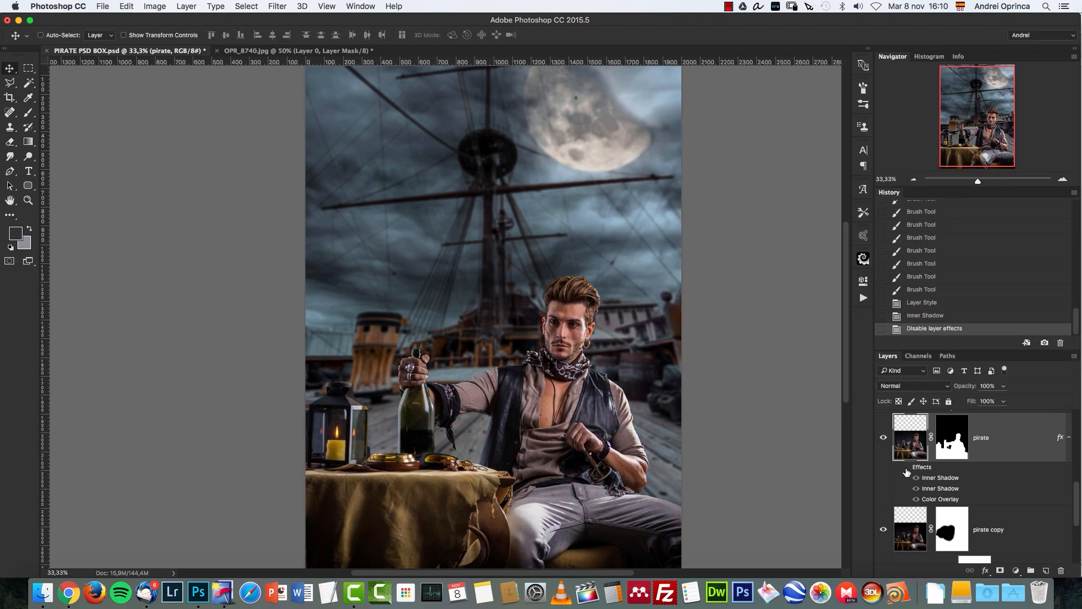
Step: Compare the pirate with and without its layer effects, leave them enabled, and organise the layers into moon, pirate and BG groups
click(905, 468)
click(906, 467)
click(905, 467)
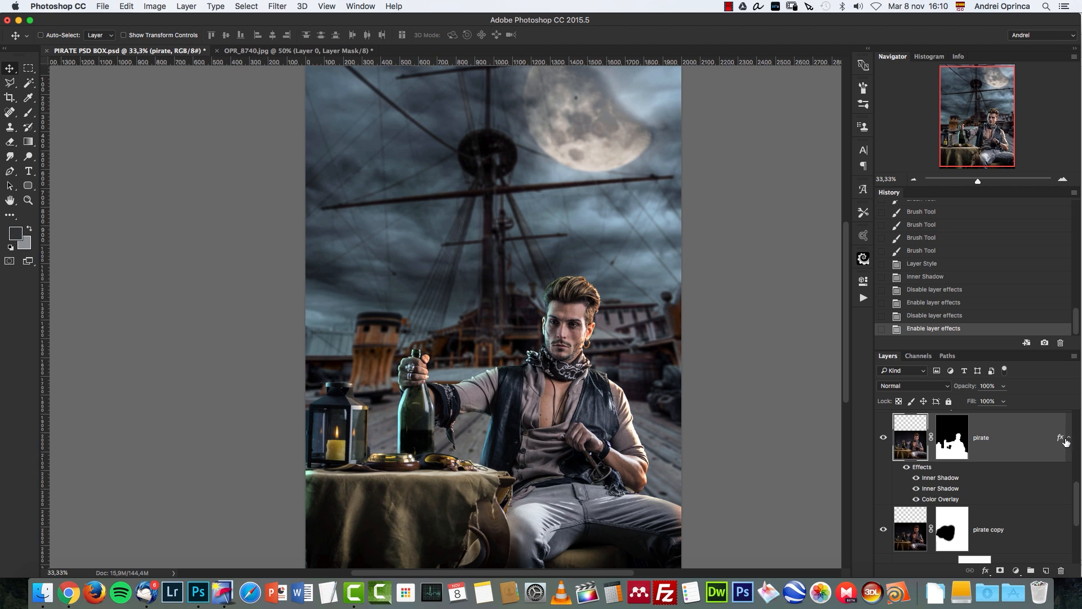
drag(1075, 492, 1075, 438)
click(1068, 484)
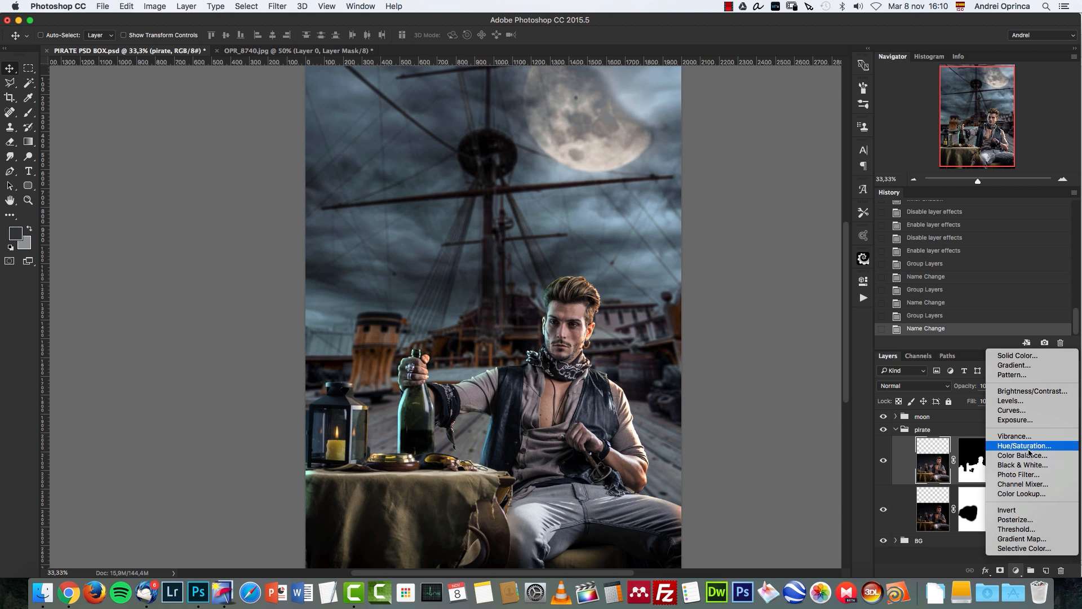
Step: Add a Hue/Saturation adjustment clipped to the pirate layer and lower its saturation
click(1025, 446)
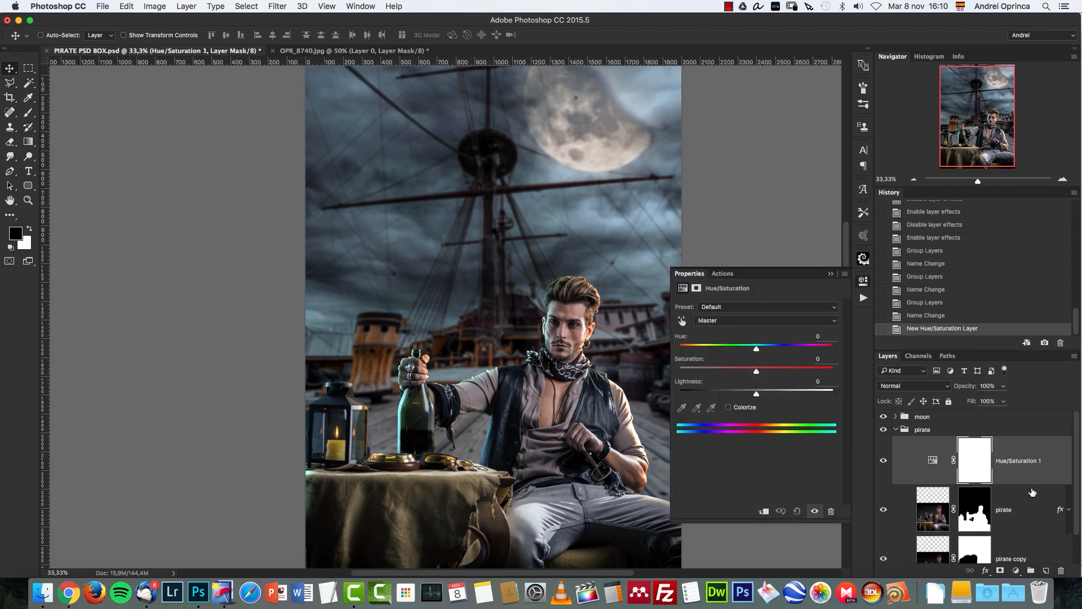
alt+click(1032, 484)
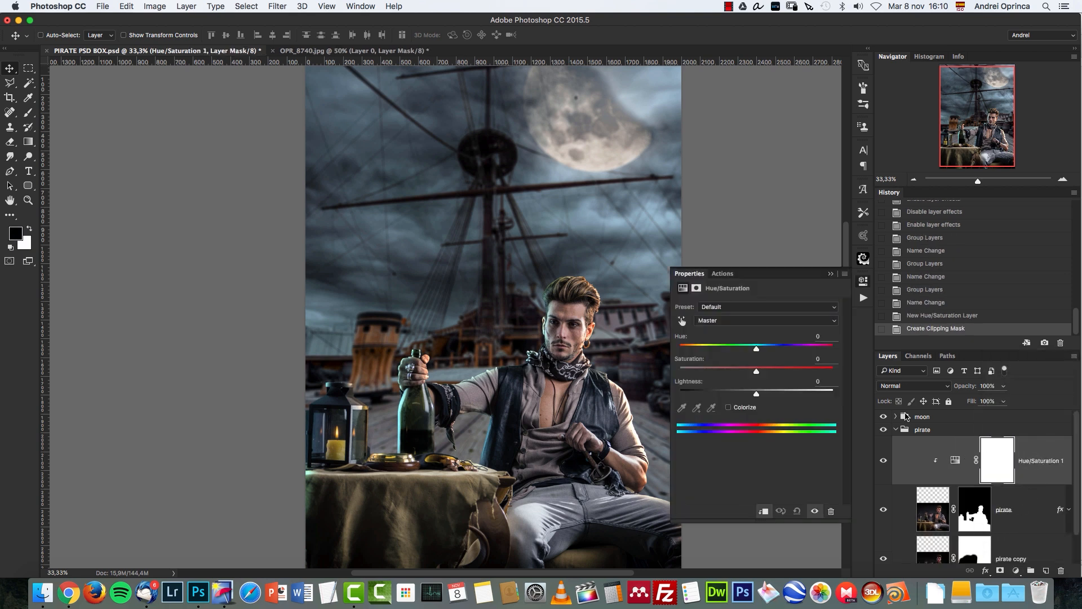
click(816, 358)
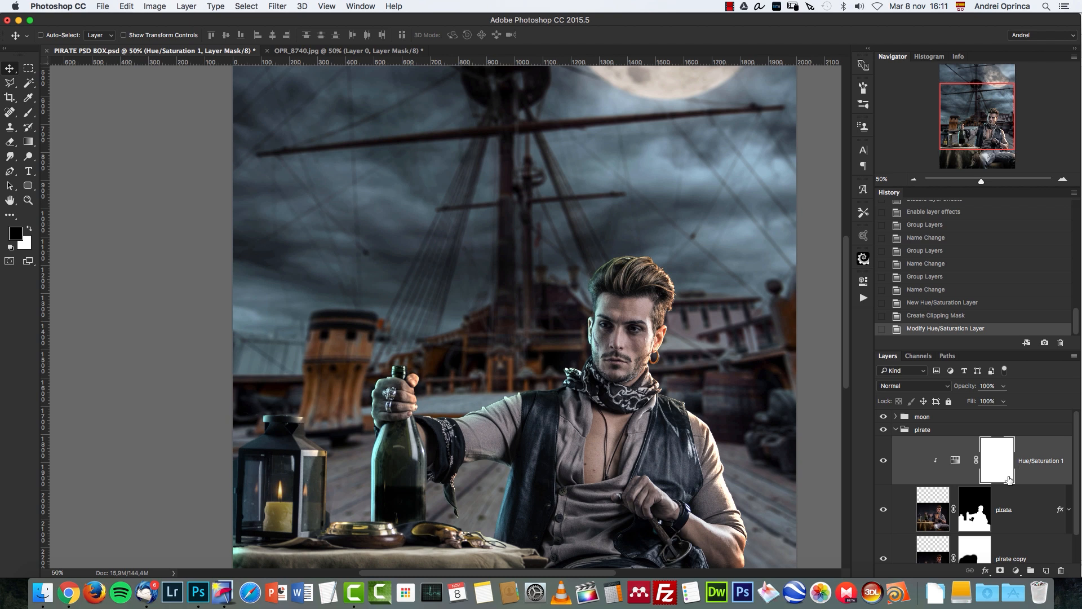
Step: Stamp the visible image onto a new layer in the pirate group and apply a High Pass filter with an 8 px radius
drag(999, 478, 967, 483)
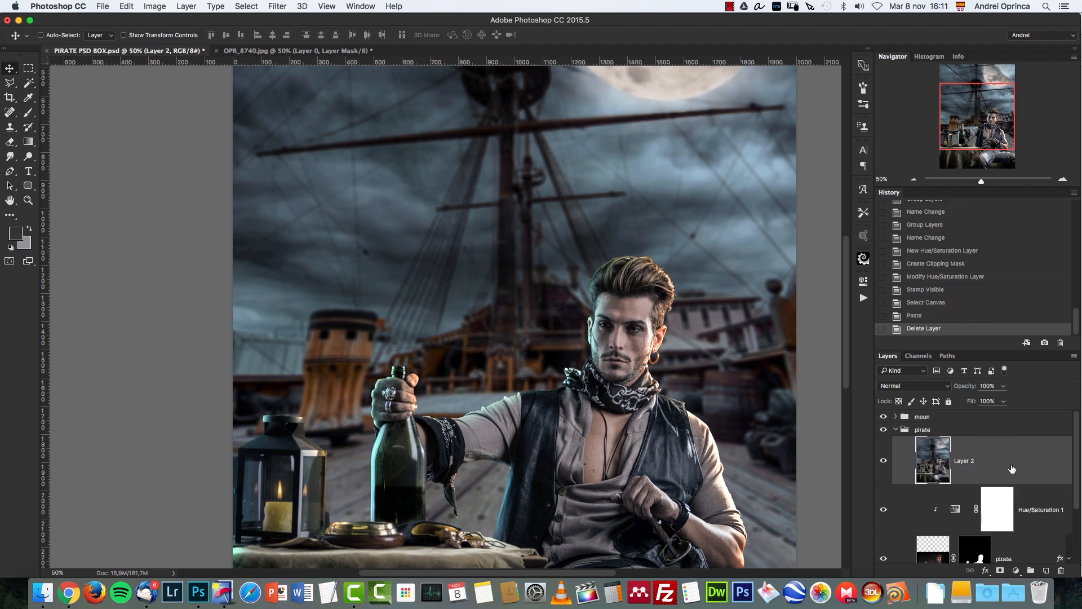
click(277, 6)
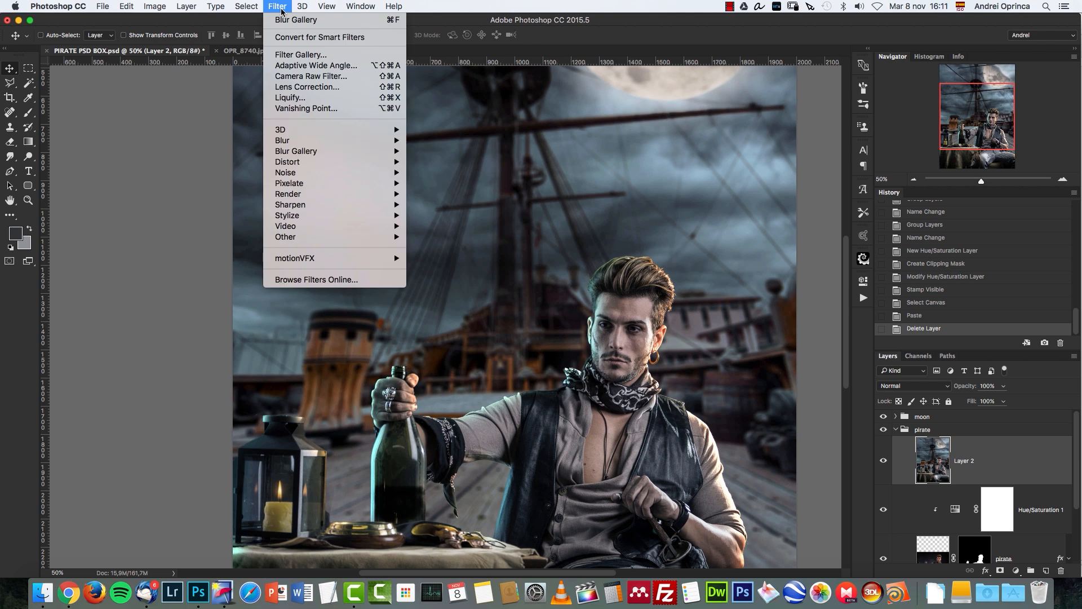
mouse_move(341, 228)
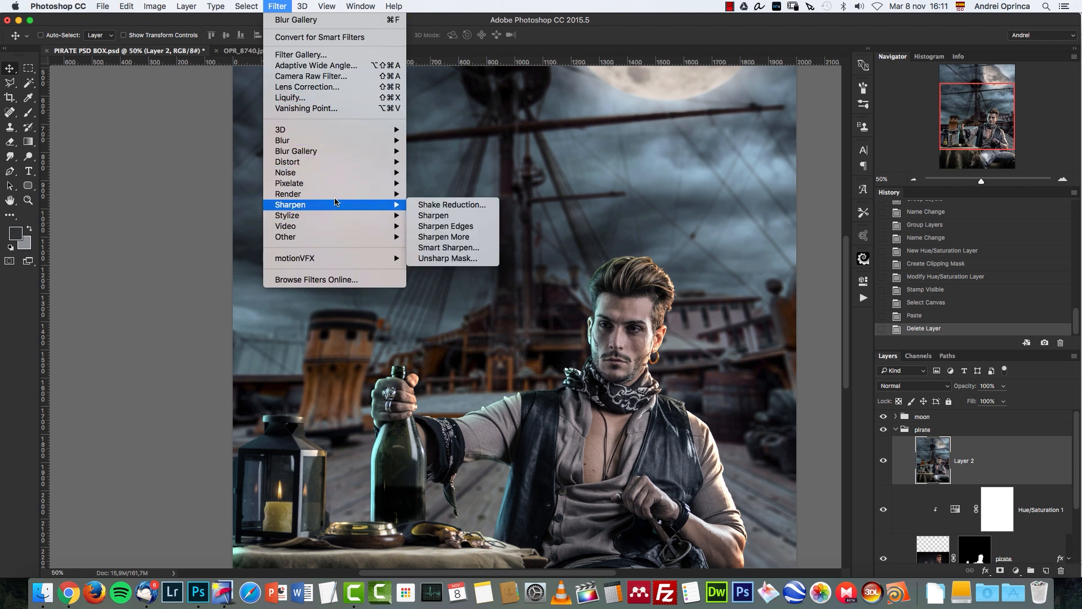
mouse_move(396, 237)
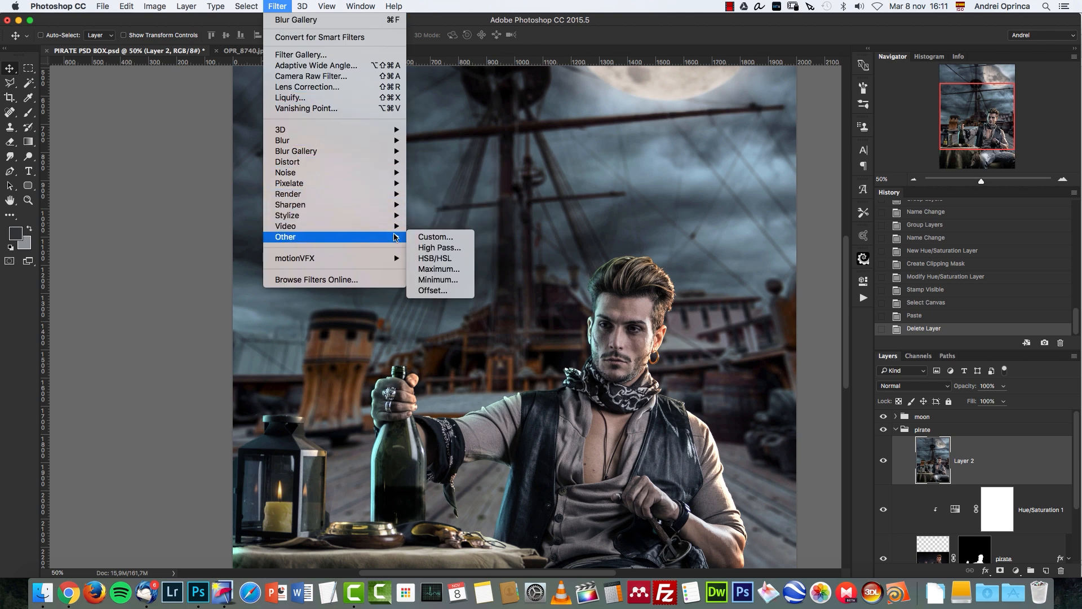
click(440, 248)
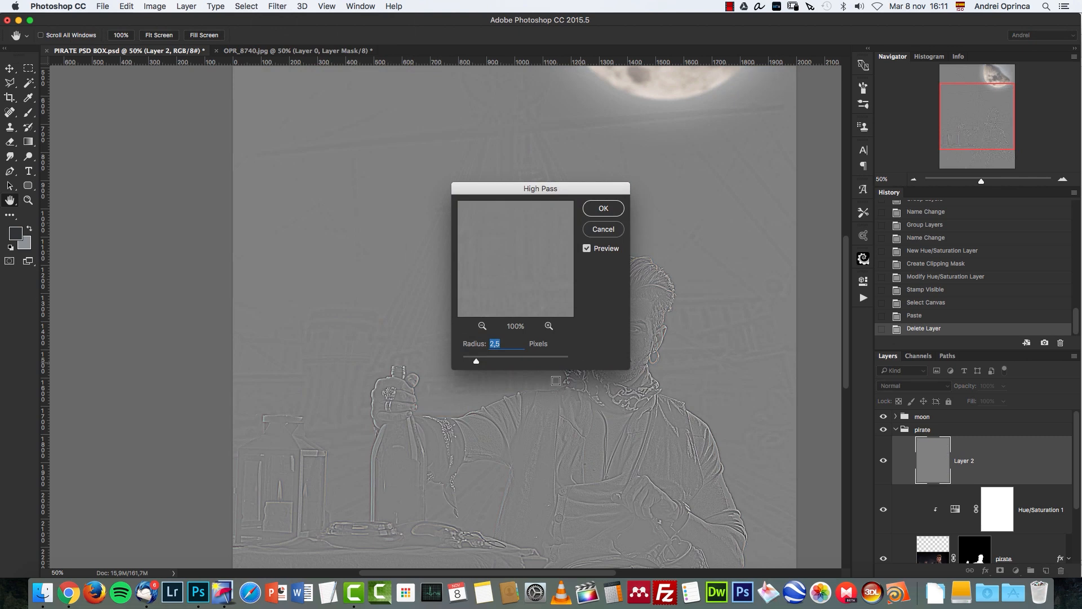
text(8)
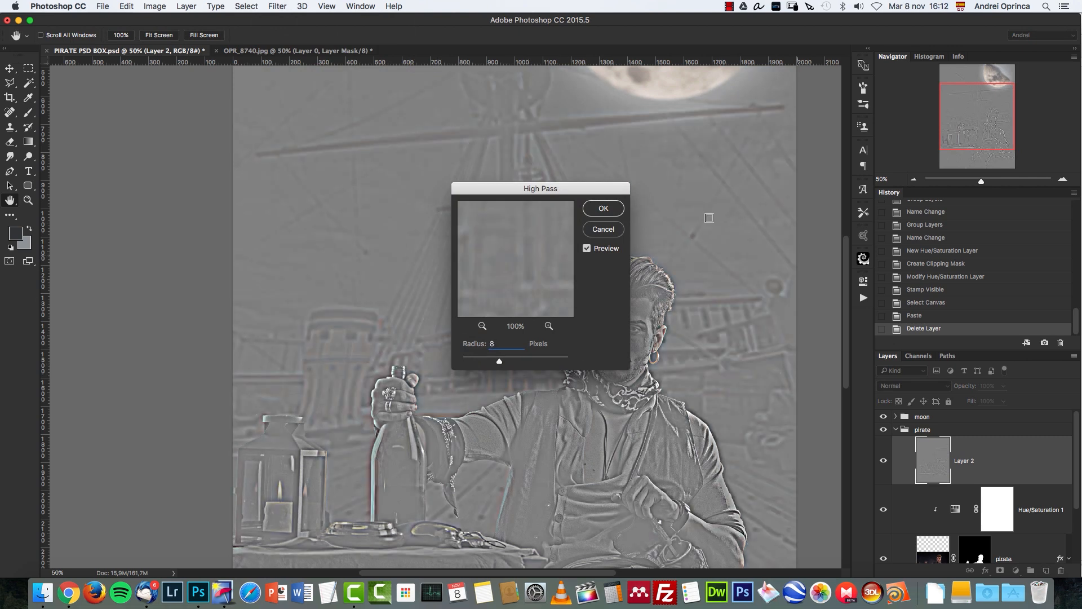
drag(587, 191, 456, 197)
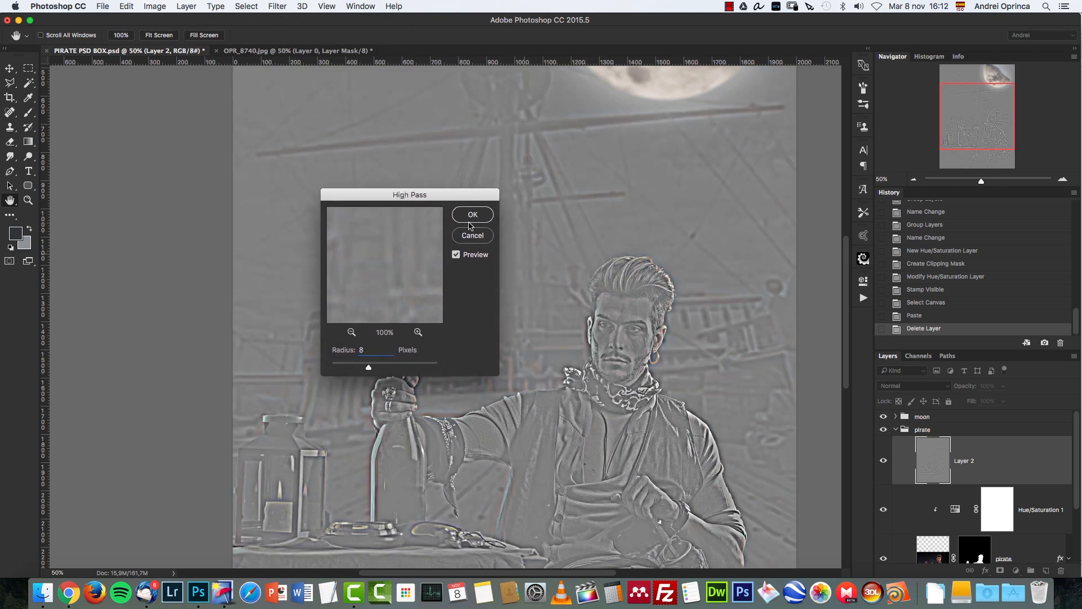
key(Return)
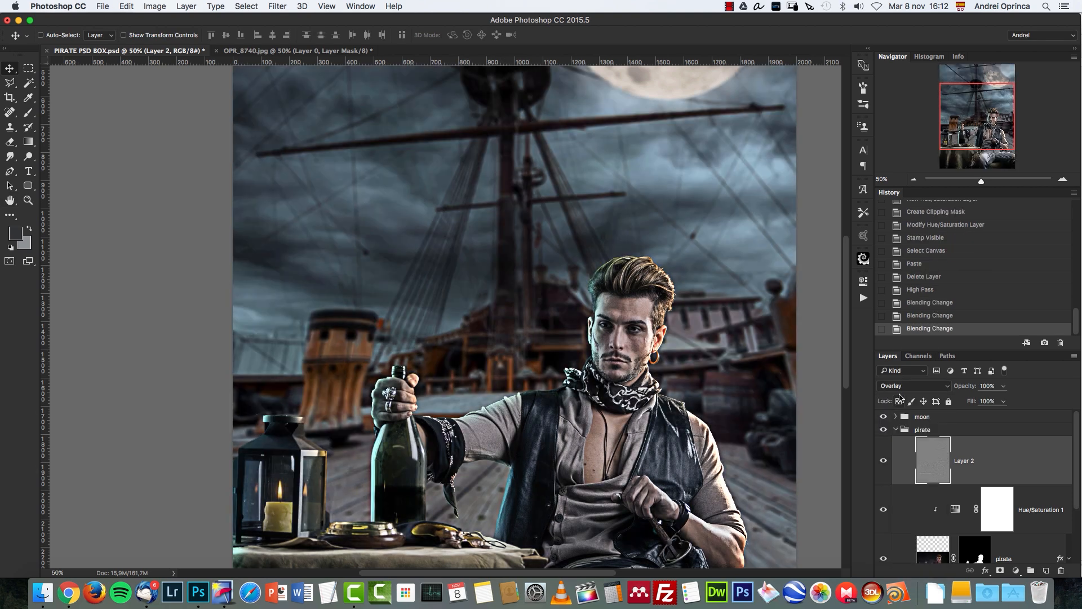
Step: Try Soft Light on the High Pass layer, then keep Overlay at 51% opacity and compare the image with the layer hidden
click(913, 385)
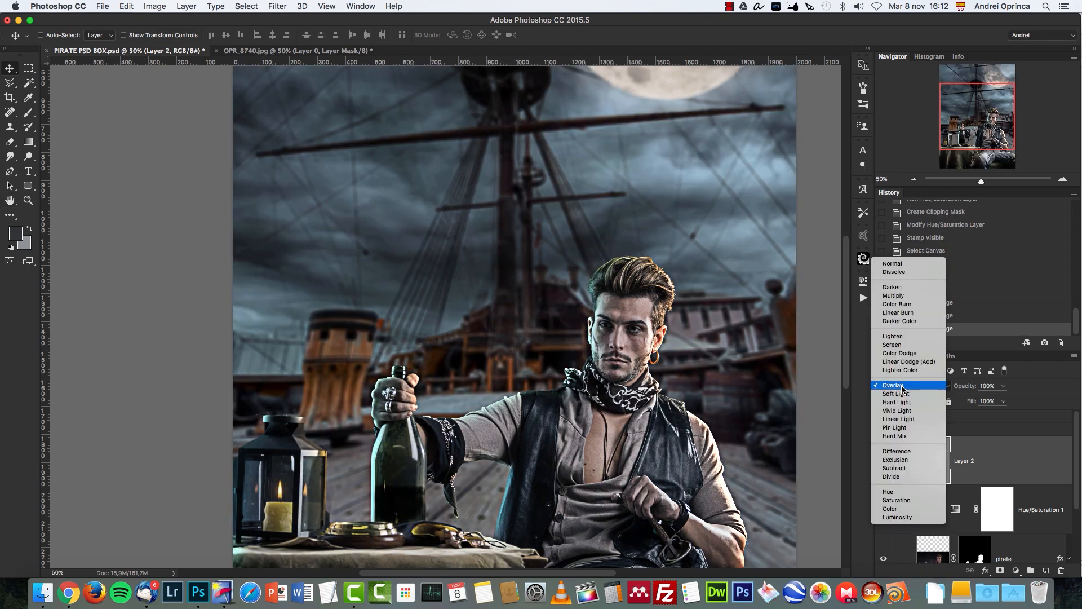
click(896, 394)
click(884, 460)
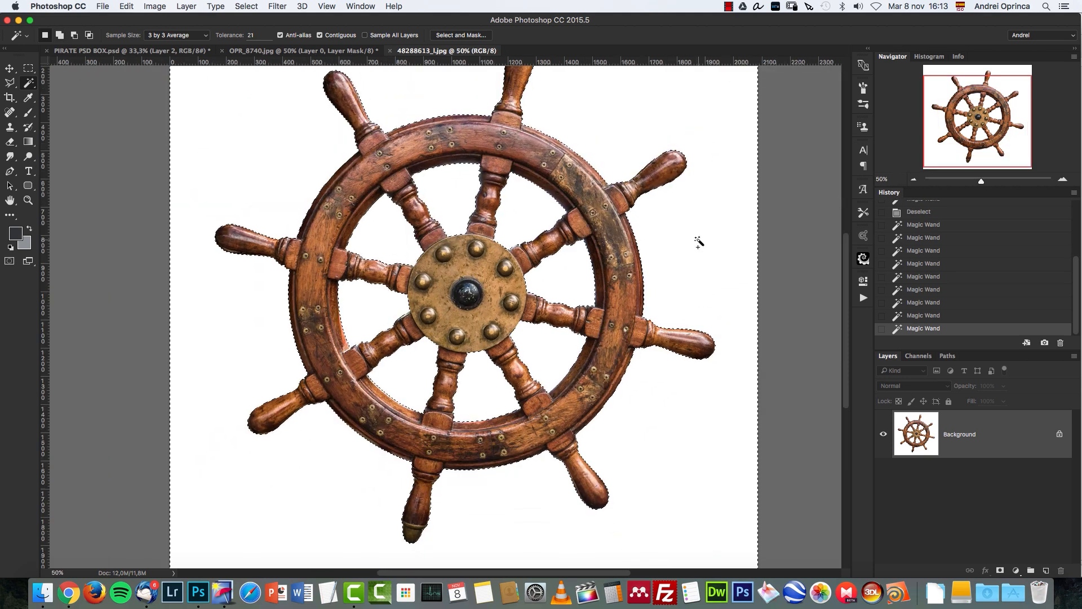
Step: Cut out the ship's wheel with an inverted, applied layer mask and place it as the top layer of the pirate composite
click(1001, 570)
key(super+i)
right_click(970, 434)
click(924, 458)
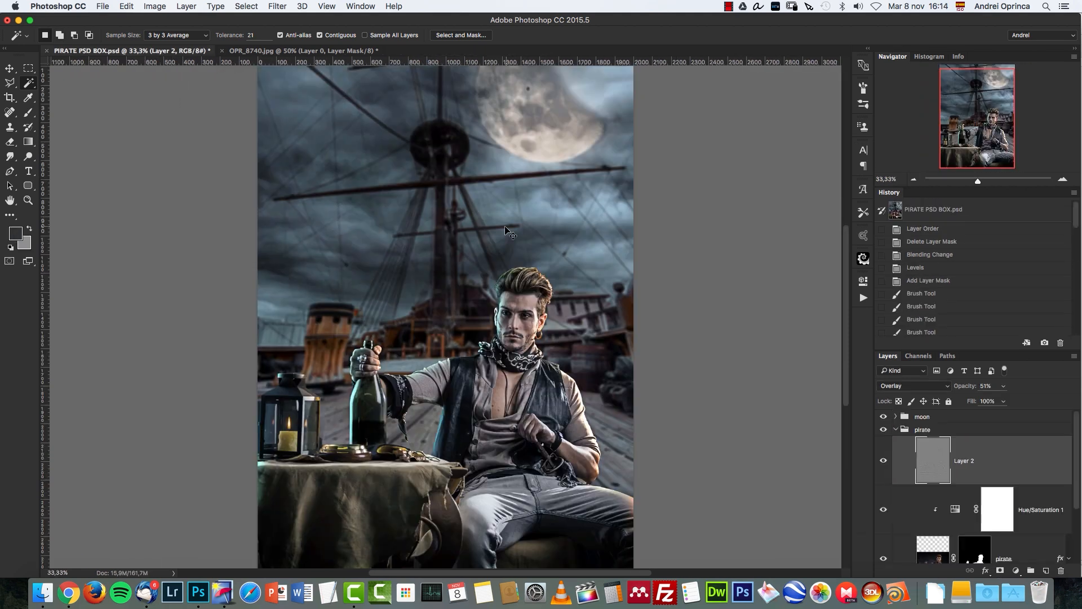
drag(970, 460, 992, 416)
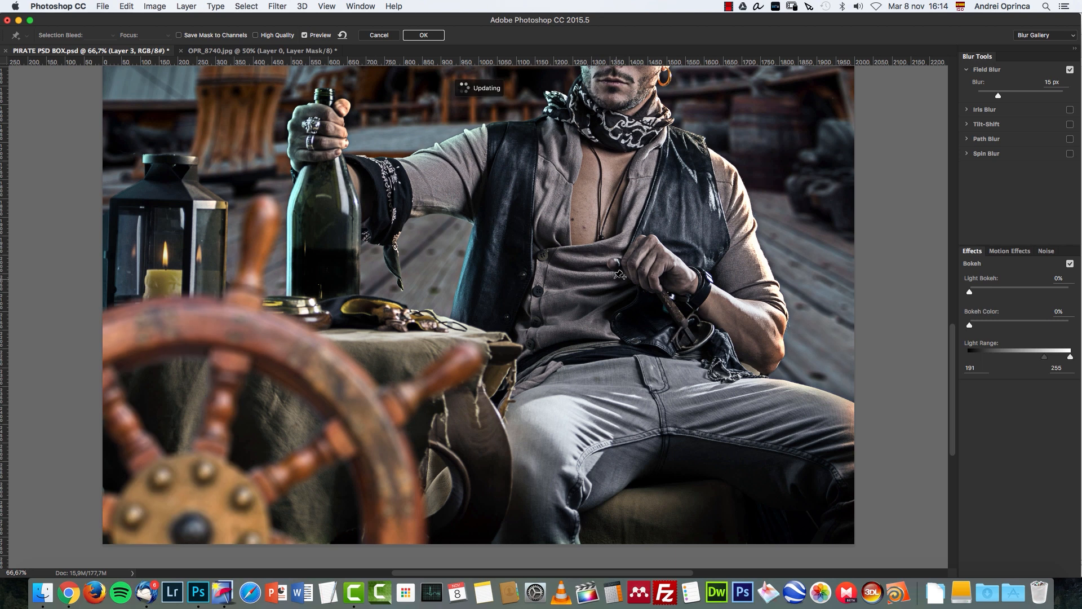
Step: Blur the ship's wheel with a 15 px Field Blur and copy the pirate layer's effects onto it
drag(502, 304, 676, 272)
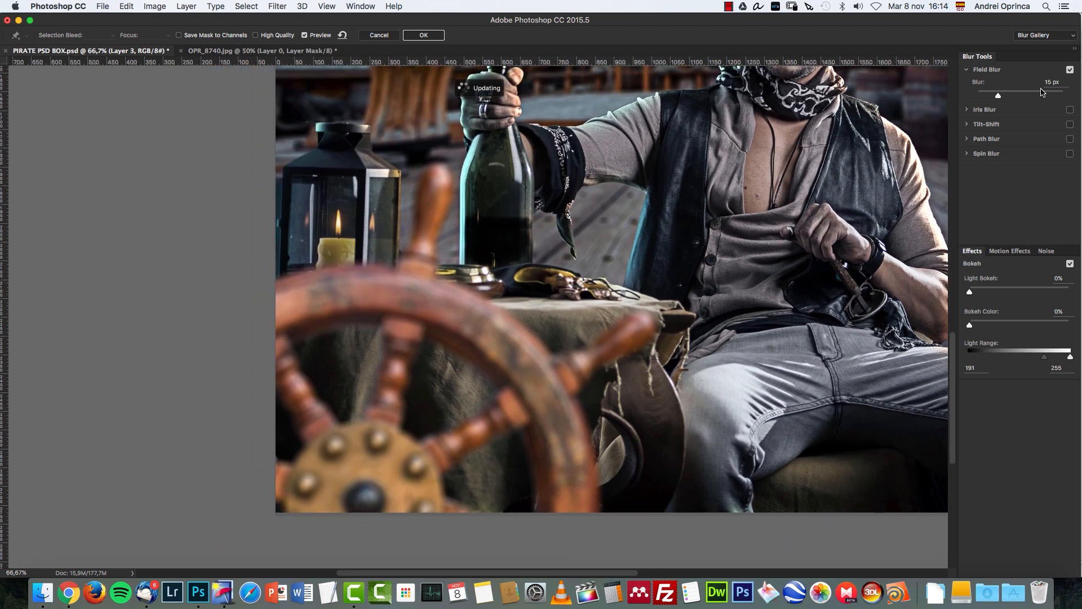
drag(998, 97, 999, 97)
text(100)
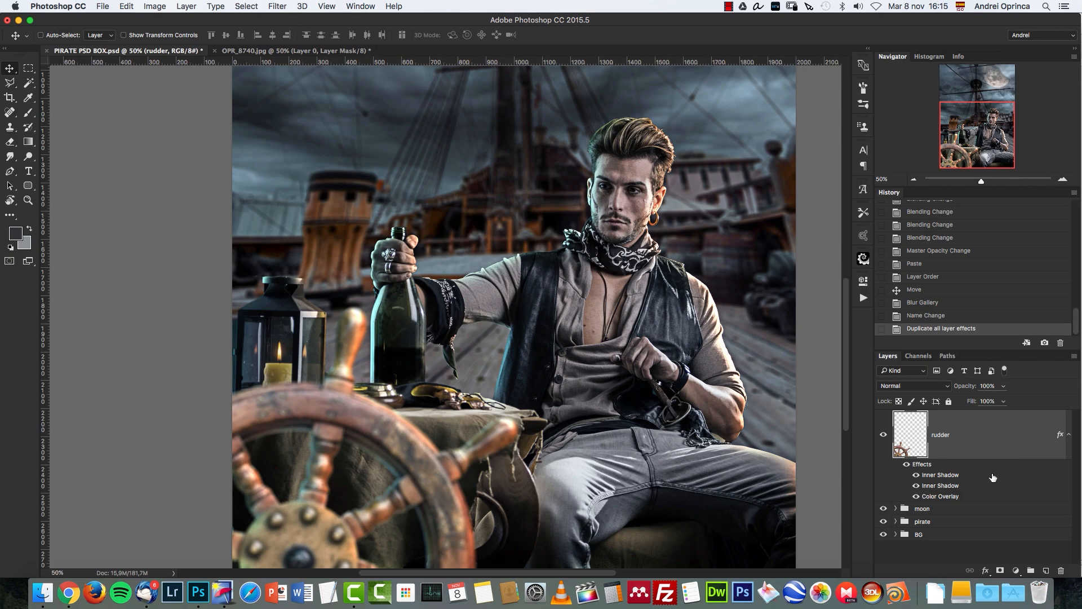
Step: Set the rudder layer's Color Overlay to Multiply and raise its opacity
double_click(951, 497)
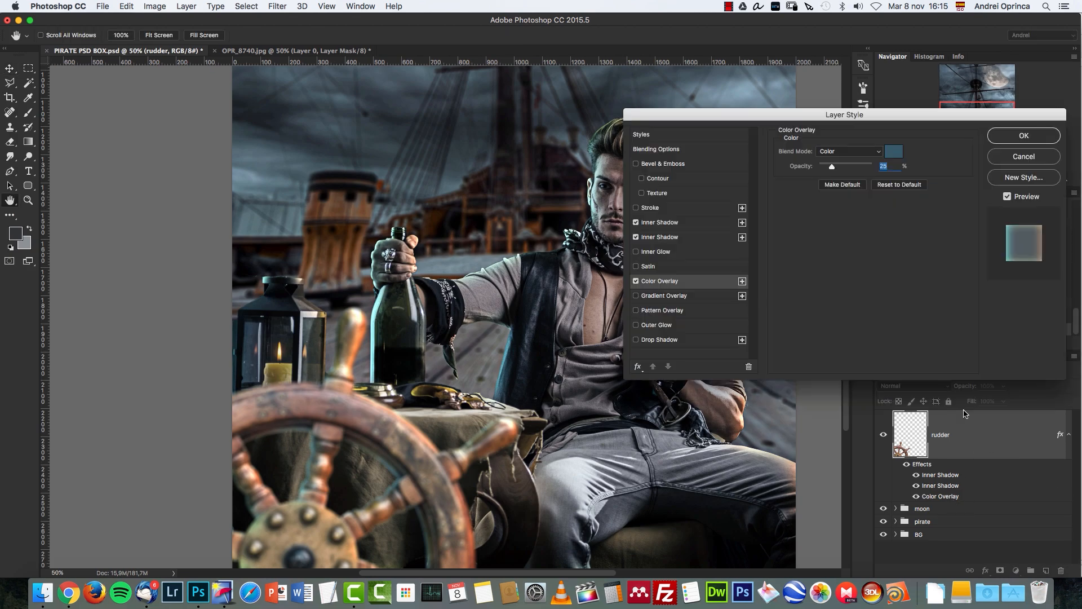
click(847, 156)
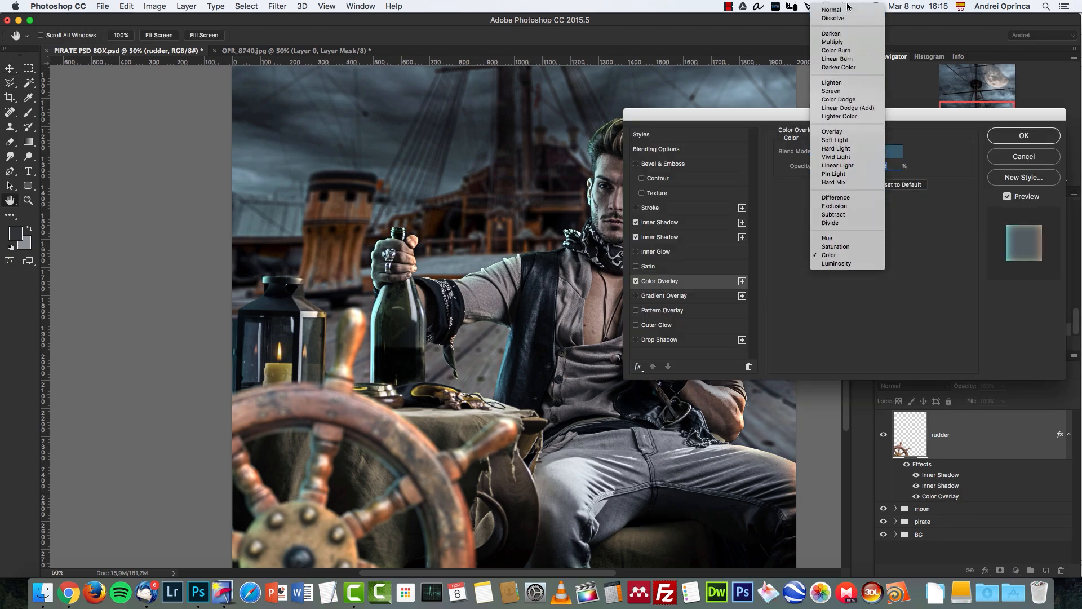
click(838, 42)
drag(834, 168, 853, 171)
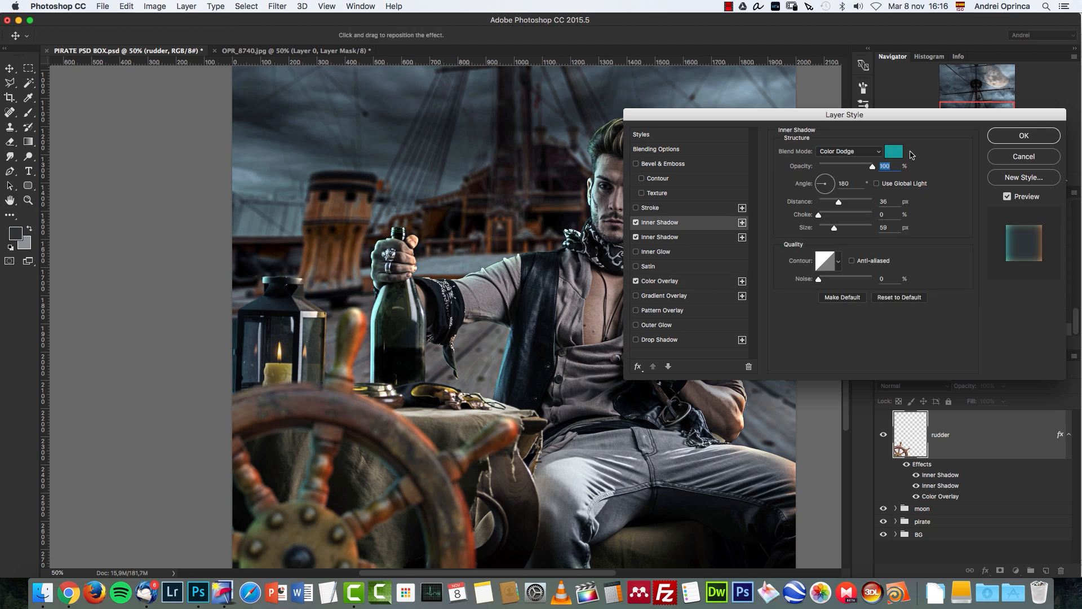
Step: Brighten the rudder layer's teal Inner Shadow colour at 100% opacity and edit the colour of its second Inner Shadow
click(671, 222)
click(893, 151)
click(759, 287)
mouse_move(758, 285)
mouse_down()
mouse_move(750, 258)
mouse_move(753, 287)
mouse_move(756, 274)
mouse_up()
click(873, 242)
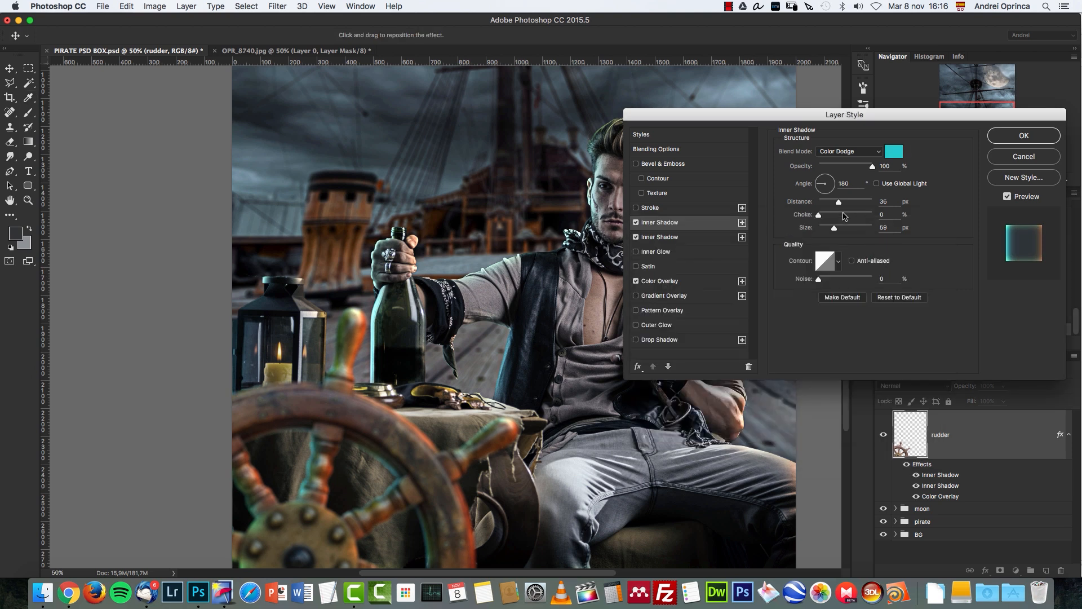
click(671, 238)
click(894, 151)
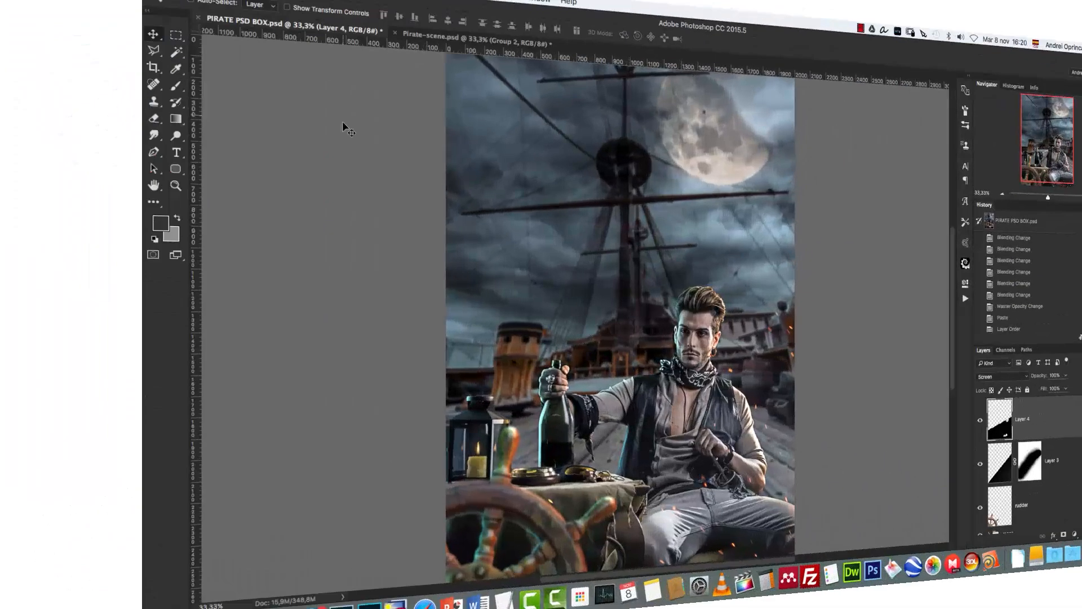
drag(967, 105, 967, 109)
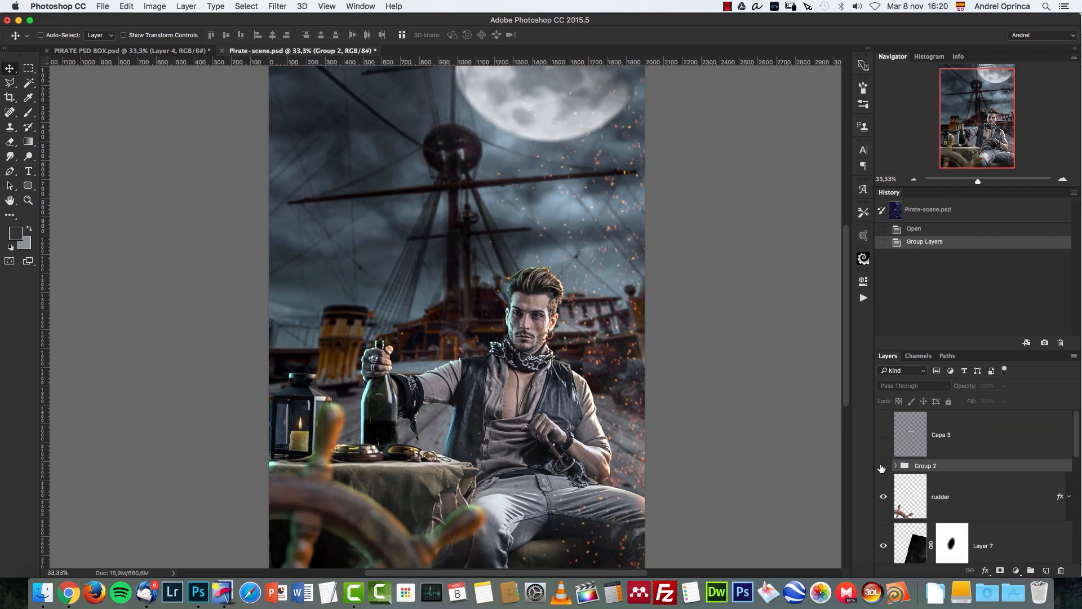
Step: Show and hide Group 2 in Pirate-scene.psd to examine the colour grading of the finished scene
click(883, 466)
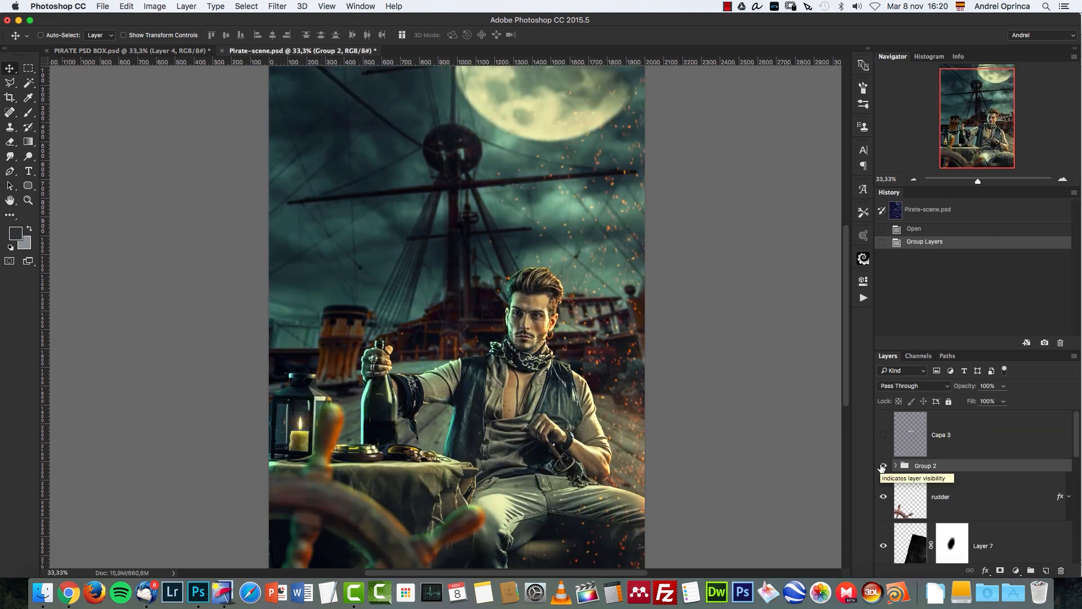
click(882, 466)
click(882, 466)
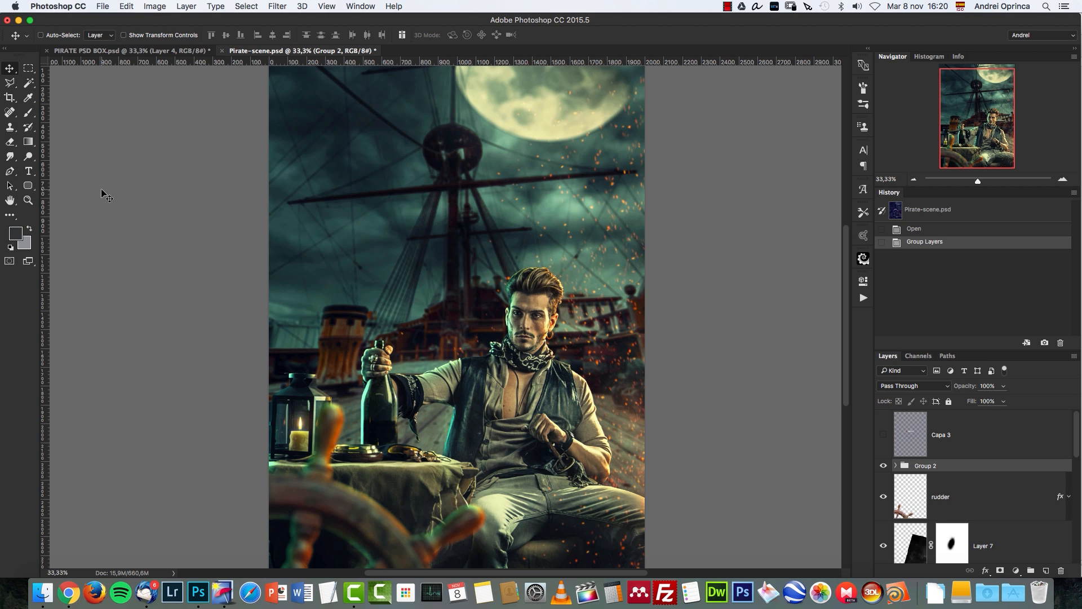
Step: Add a Curves adjustment on top of PIRATE PSD BOX.psd, raising the Blue channel's black point and lowering its white point to 232
click(138, 51)
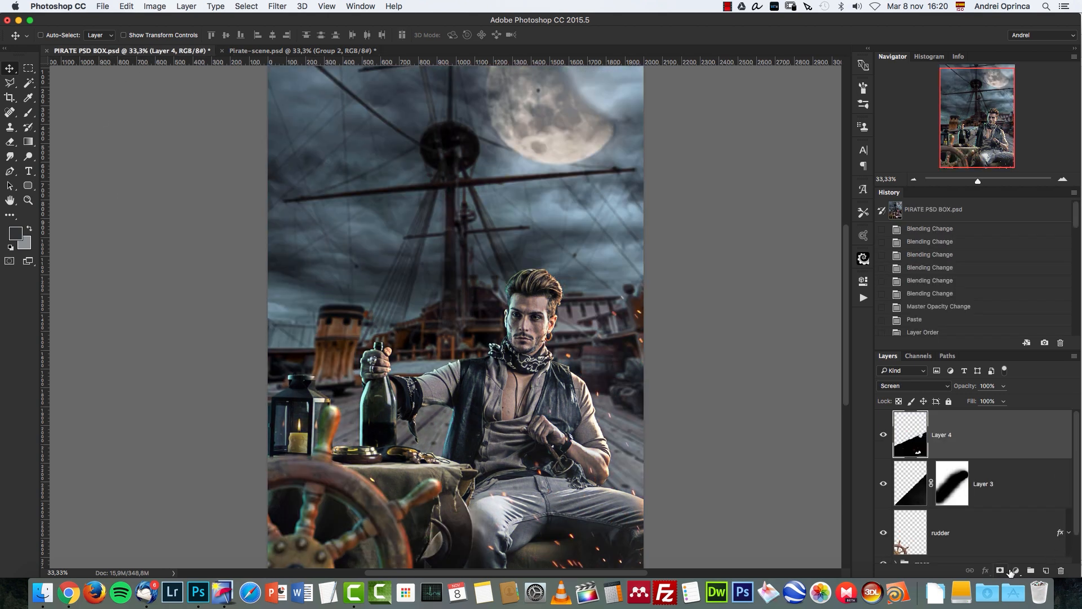
click(1010, 570)
click(1009, 404)
click(750, 320)
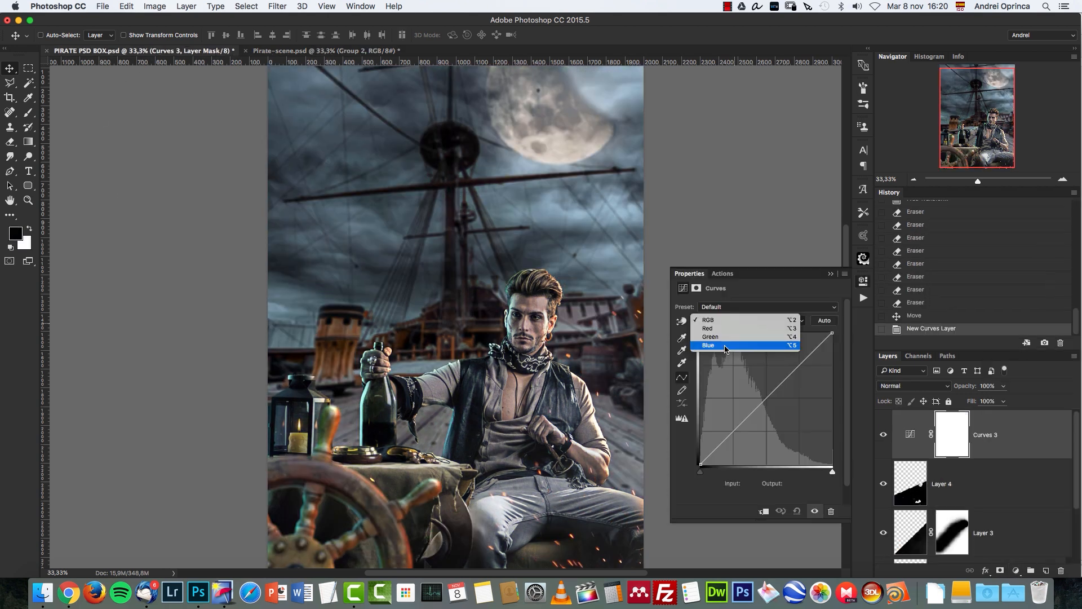
click(725, 346)
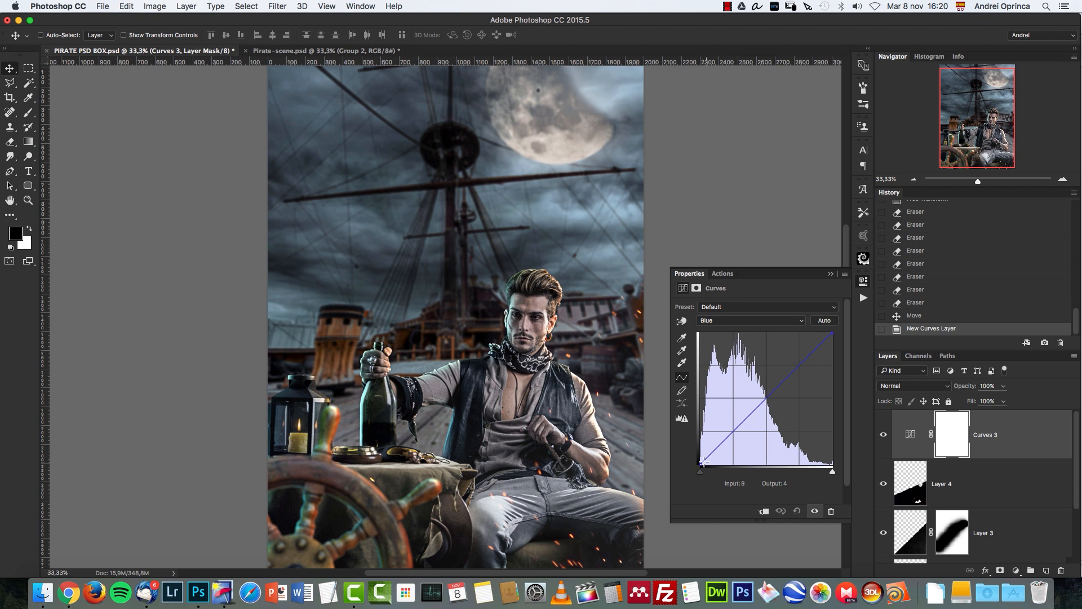
drag(702, 463, 701, 455)
drag(832, 333, 838, 342)
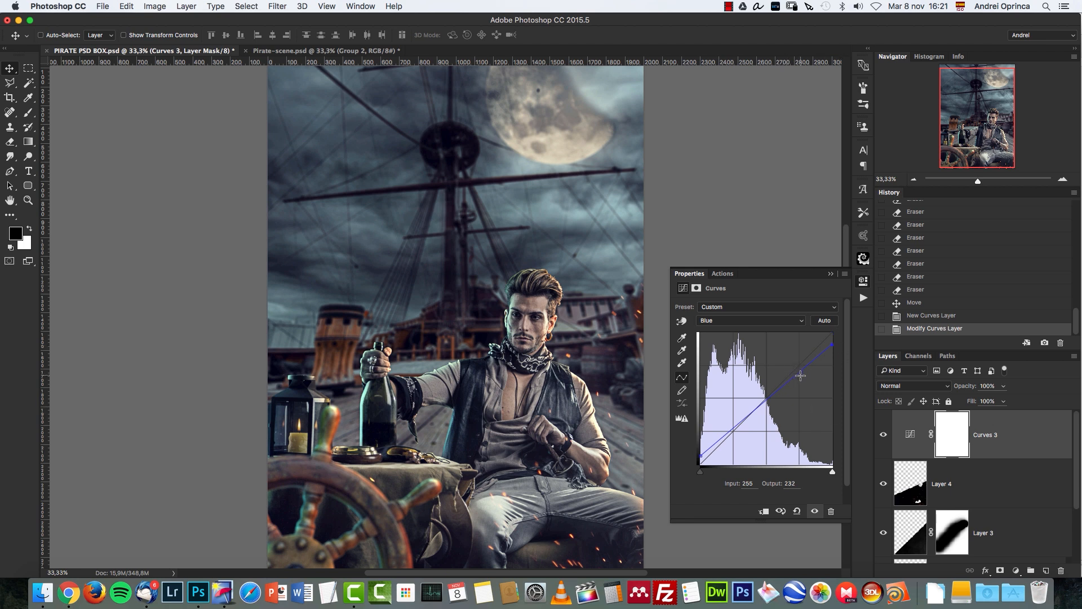
Step: Fine-tune the lower tones of the Curves adjustment and compare the image with and without it
drag(733, 438, 723, 434)
click(883, 436)
click(883, 436)
click(841, 275)
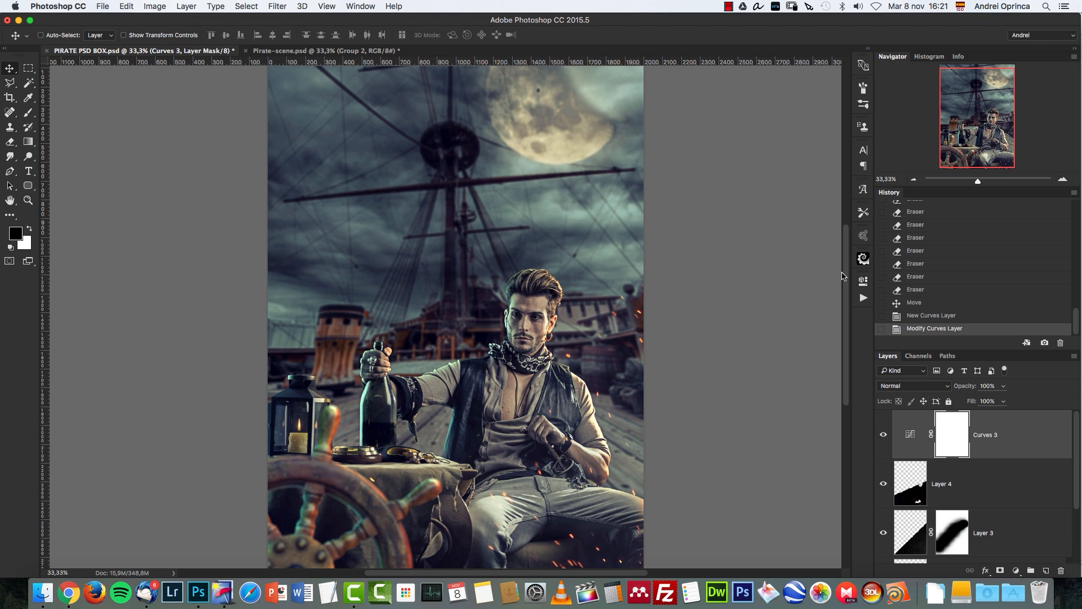
Step: Add a Color Lookup adjustment using EdgyAmber.3DL and set its blend mode to Overlay
click(1016, 570)
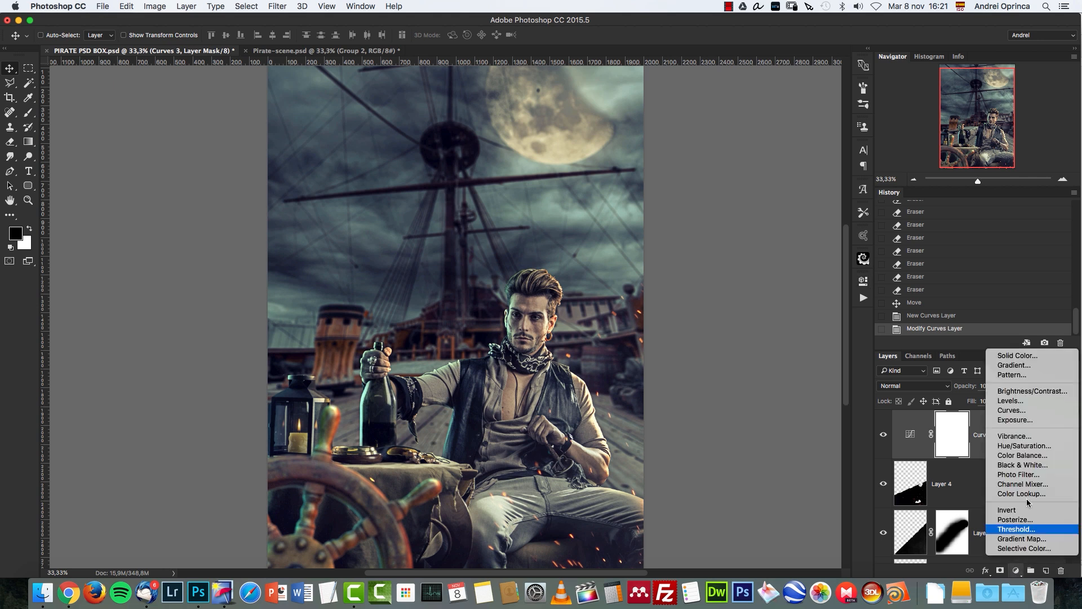
click(1009, 476)
click(755, 309)
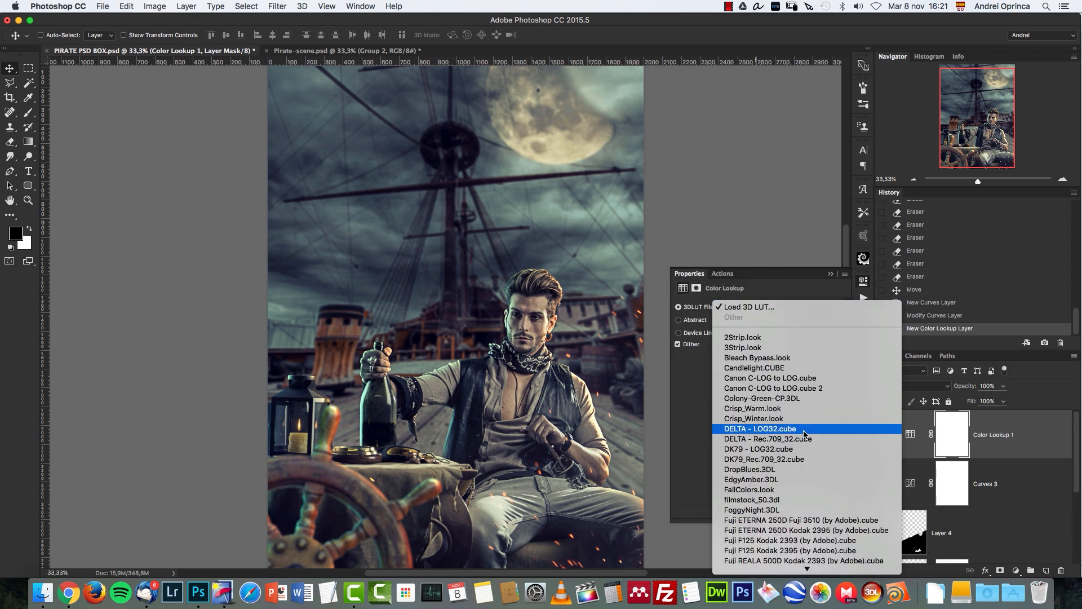
click(781, 483)
click(908, 388)
click(902, 531)
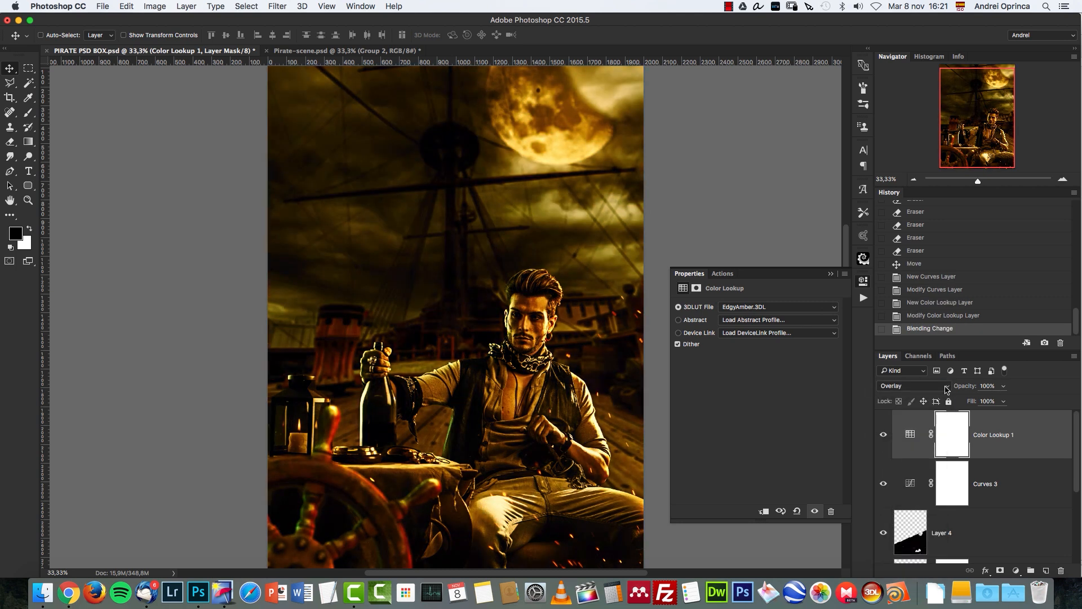
Step: Set the first Color Lookup's opacity to 10%, and add another Color Lookup using DK79_Rec.709_32.cube at 30% opacity
key(1)
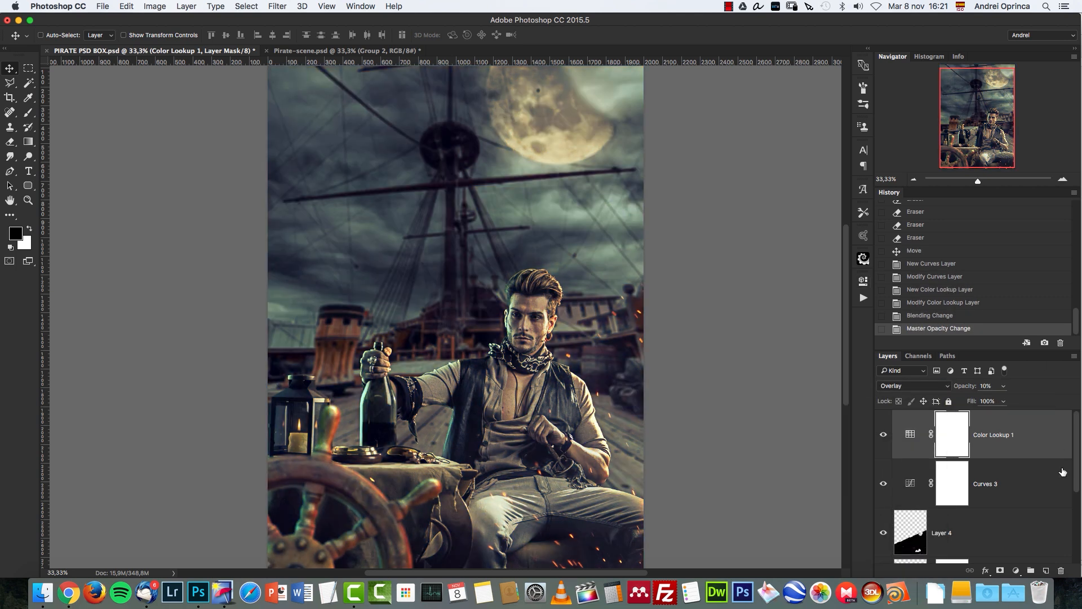
click(1016, 570)
click(1029, 494)
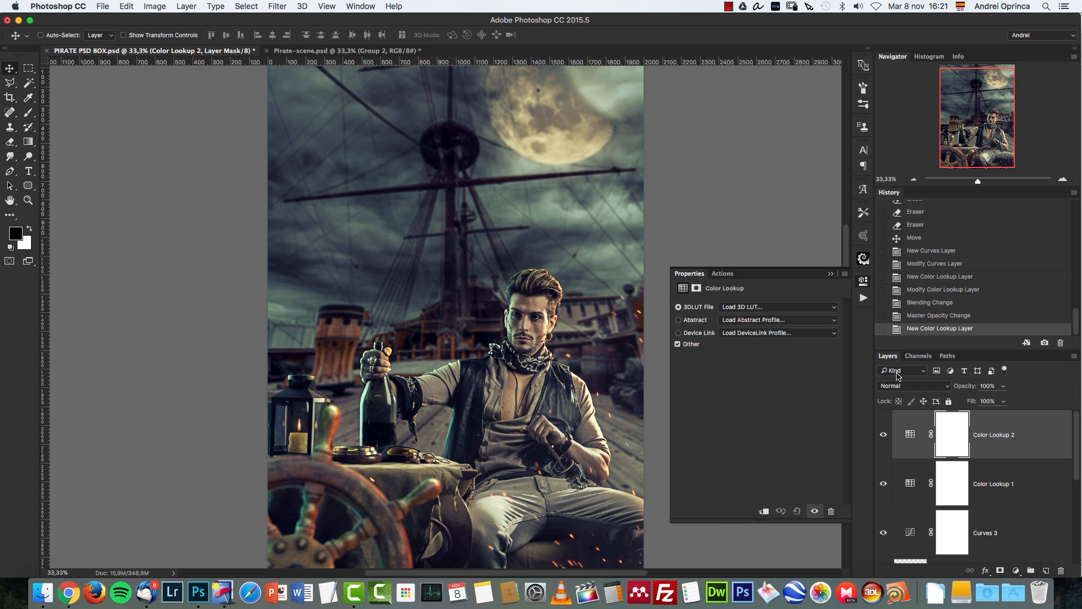
click(780, 307)
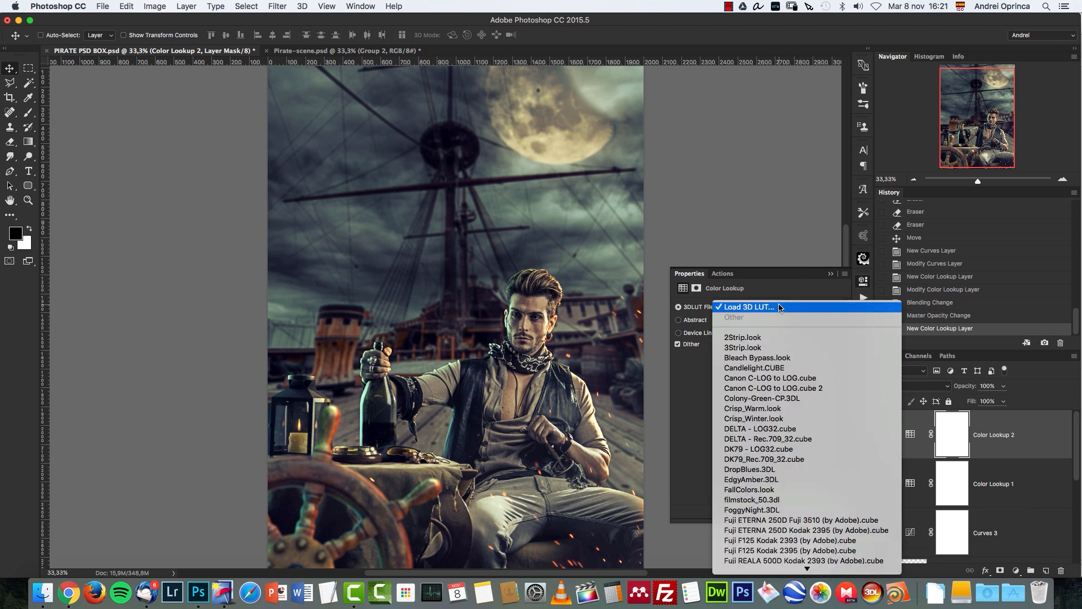
click(787, 449)
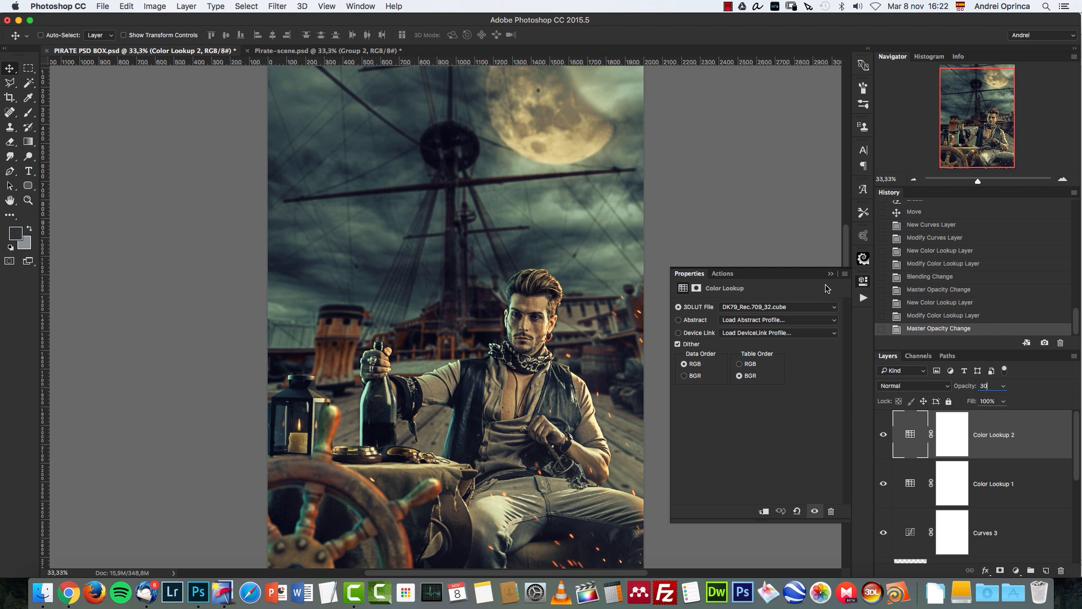
click(832, 275)
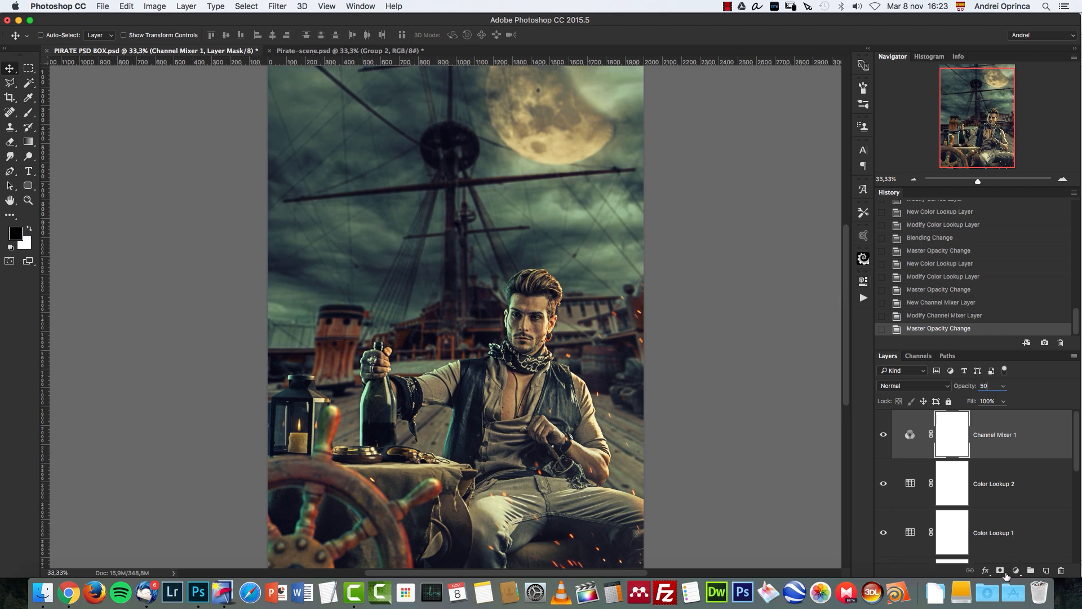
Step: Add a Gradient Map adjustment above Channel Mixer 1 and set the gradient's starting colour stop to black (000000)
click(1015, 570)
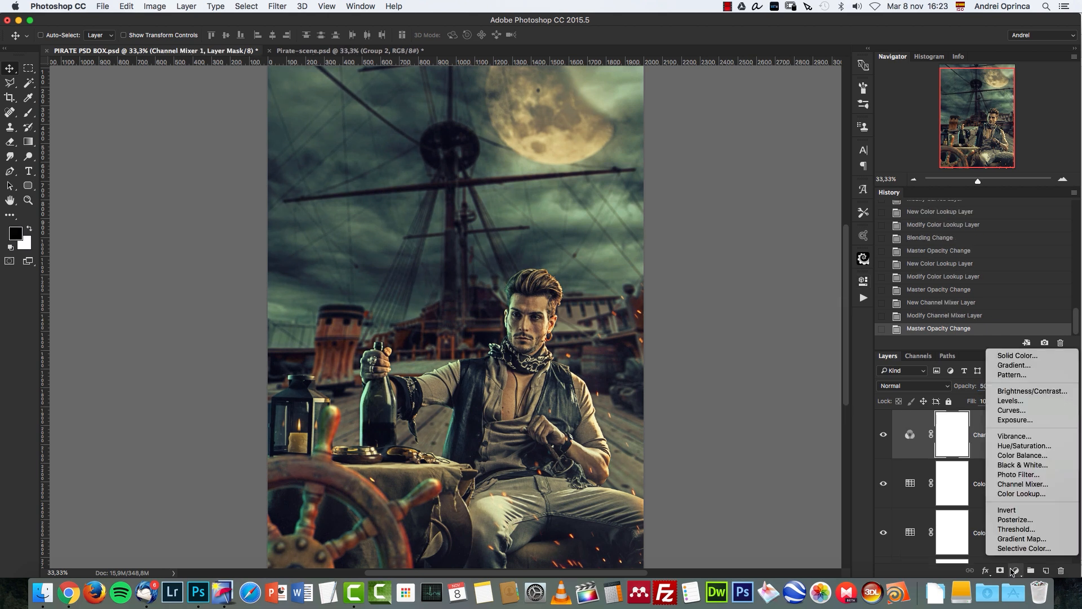
click(1021, 538)
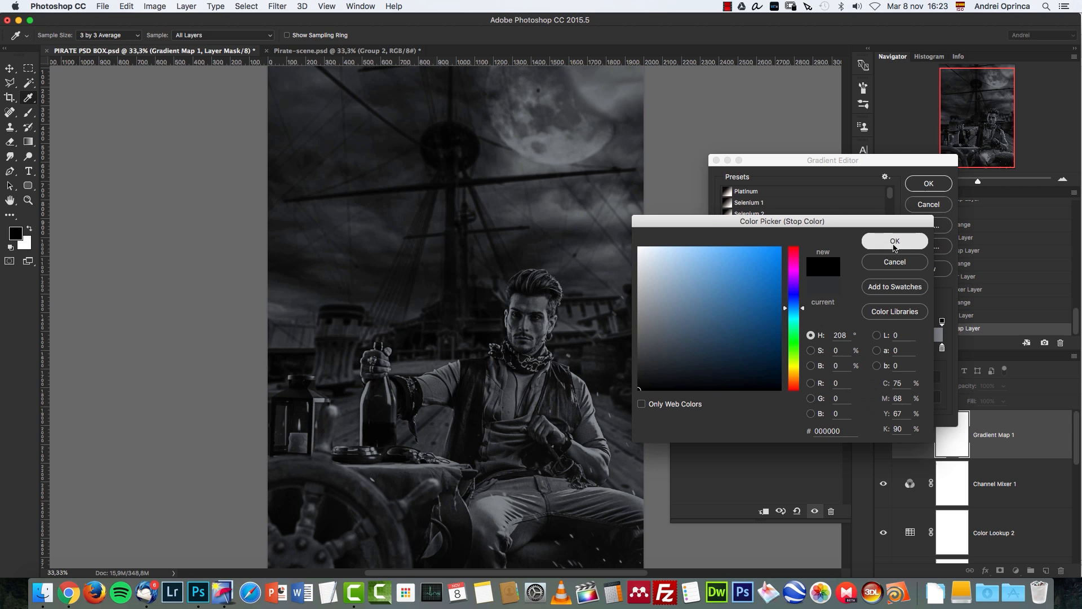
key(Return)
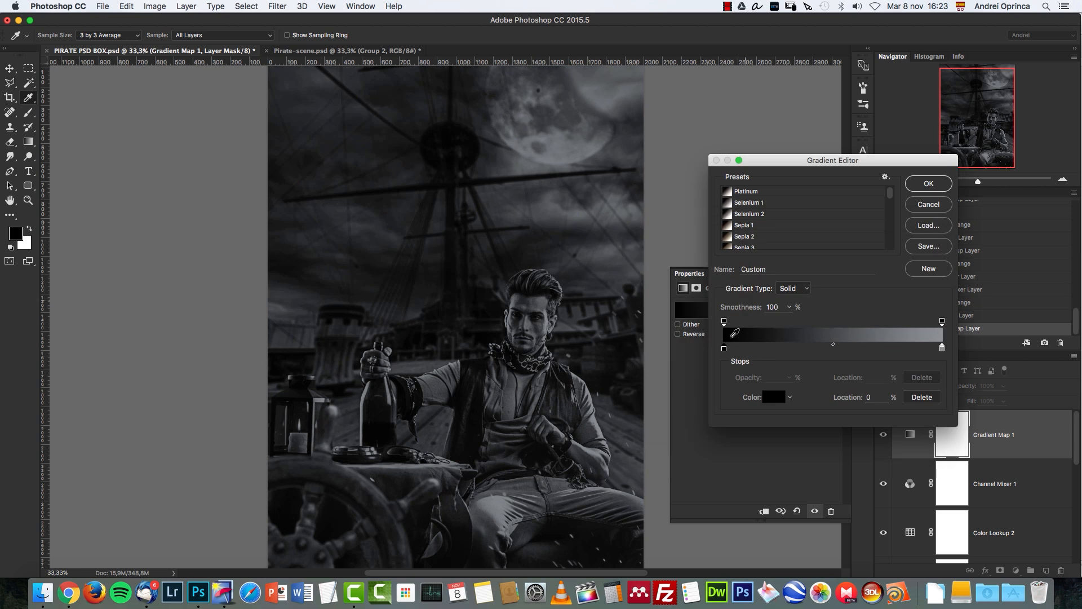
Step: Add a colour stop in the darker part of the Gradient Map's gradient and set it to dark blue 112235
click(784, 348)
click(779, 397)
key(Return)
click(780, 397)
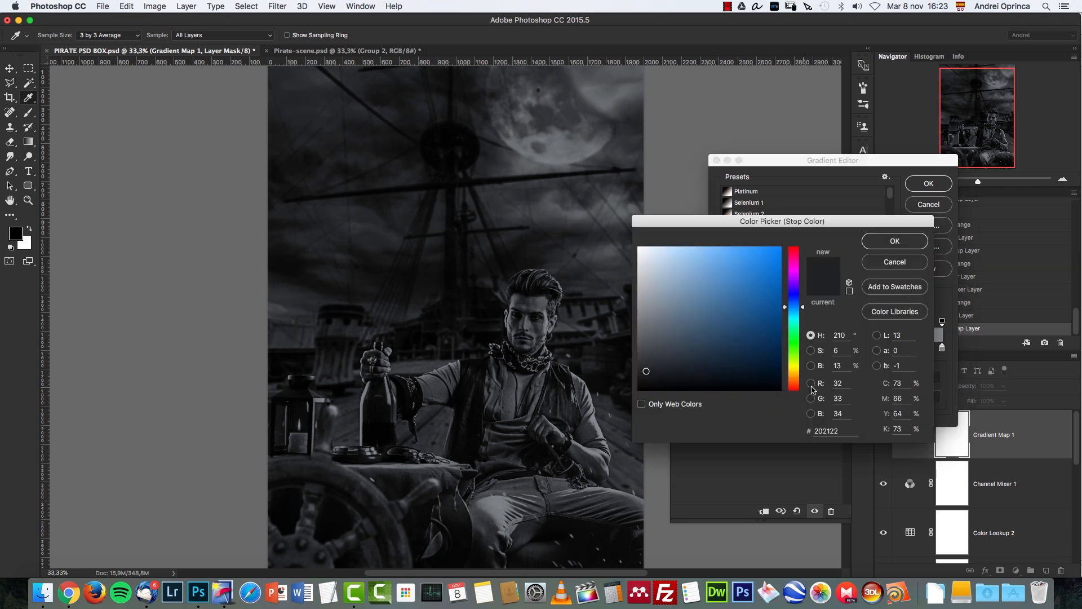
double_click(839, 430)
text(11223)
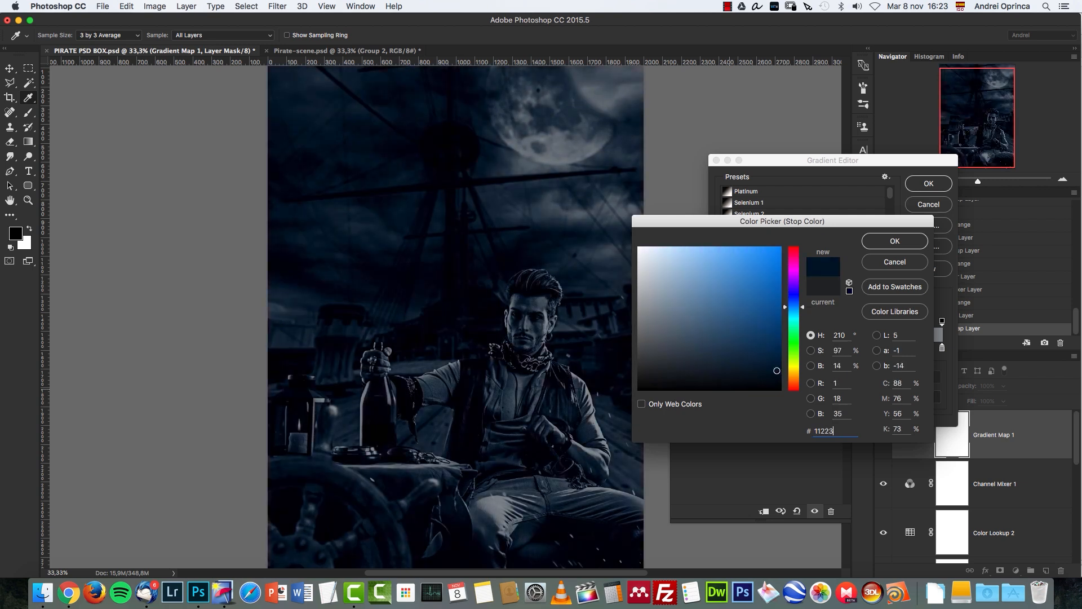
text(3)
key(Return)
Step: Add another colour stop at location 64% of the gradient and set it to green 207c5a
click(865, 350)
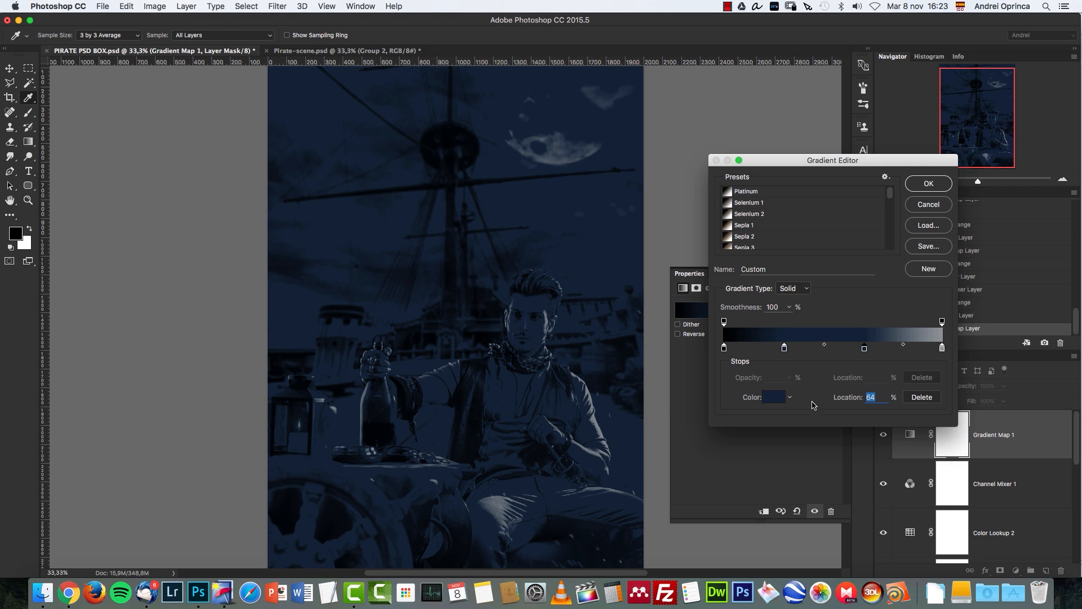
click(773, 398)
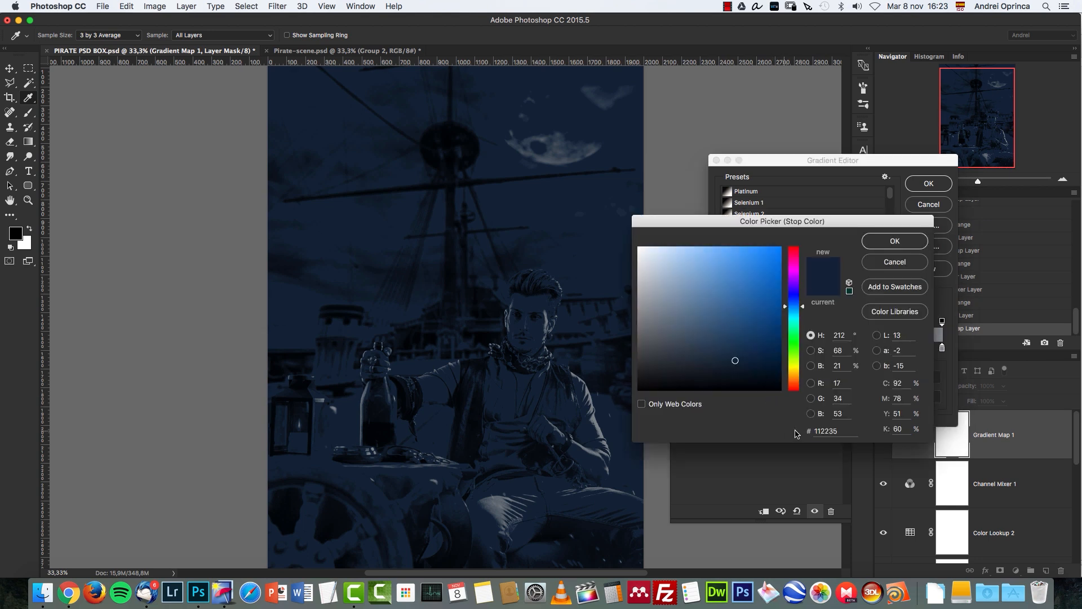
double_click(831, 431)
text(207)
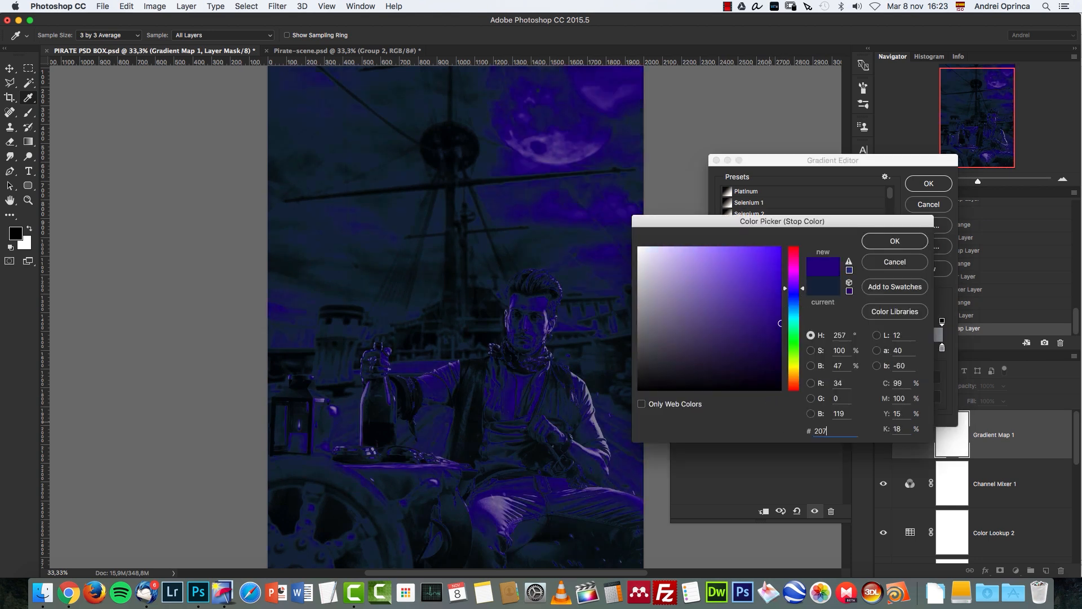
text(c5)
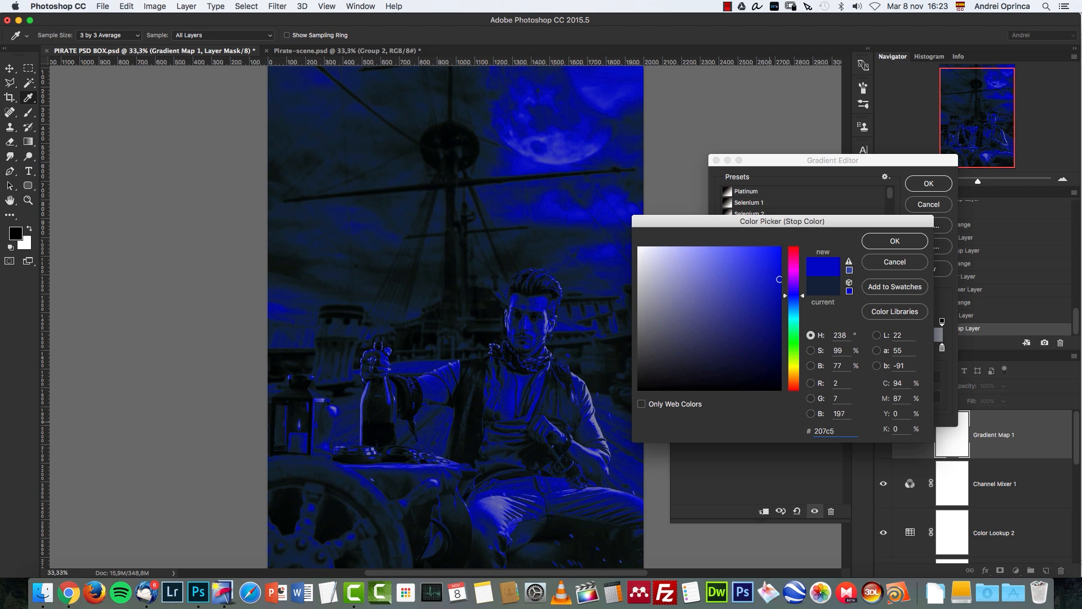
text(a)
click(893, 239)
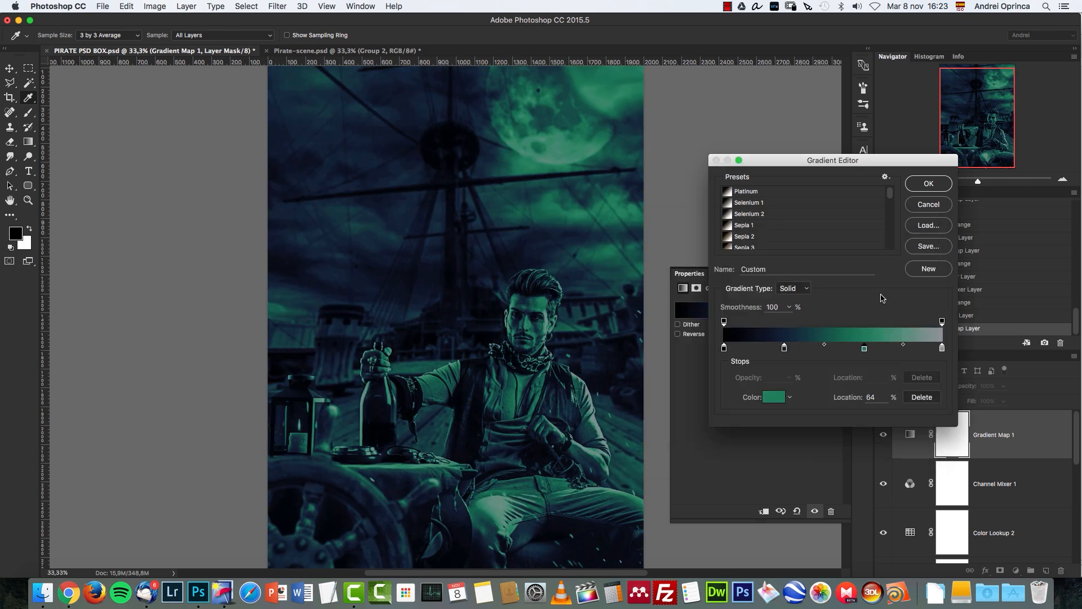
Step: Set the gradient's end colour stop to golden yellow ffbd00 and accept the edited gradient
click(942, 349)
click(766, 400)
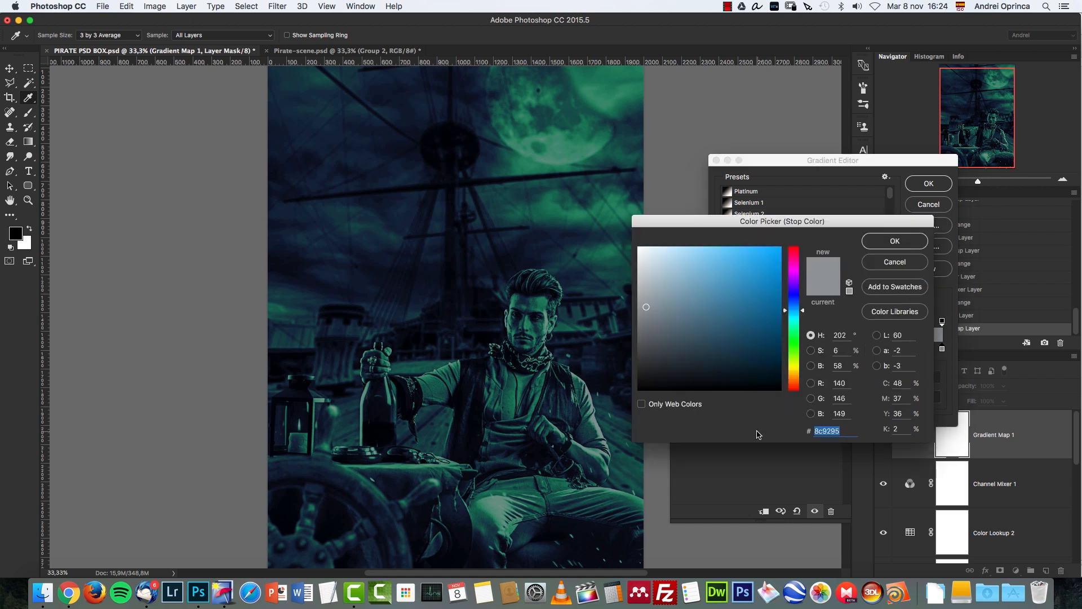
text(ff)
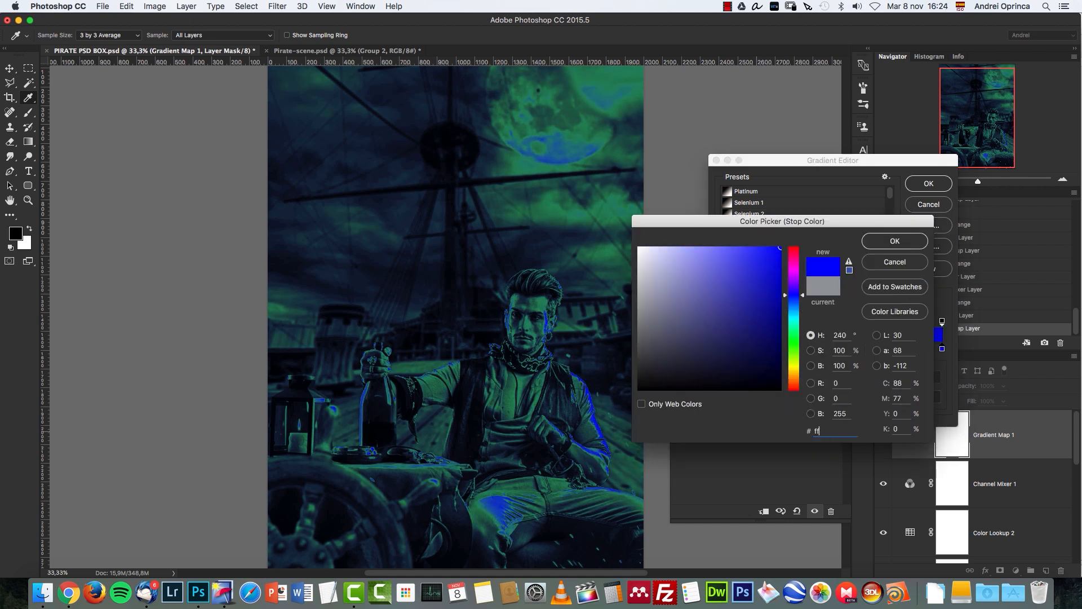
text(bd)
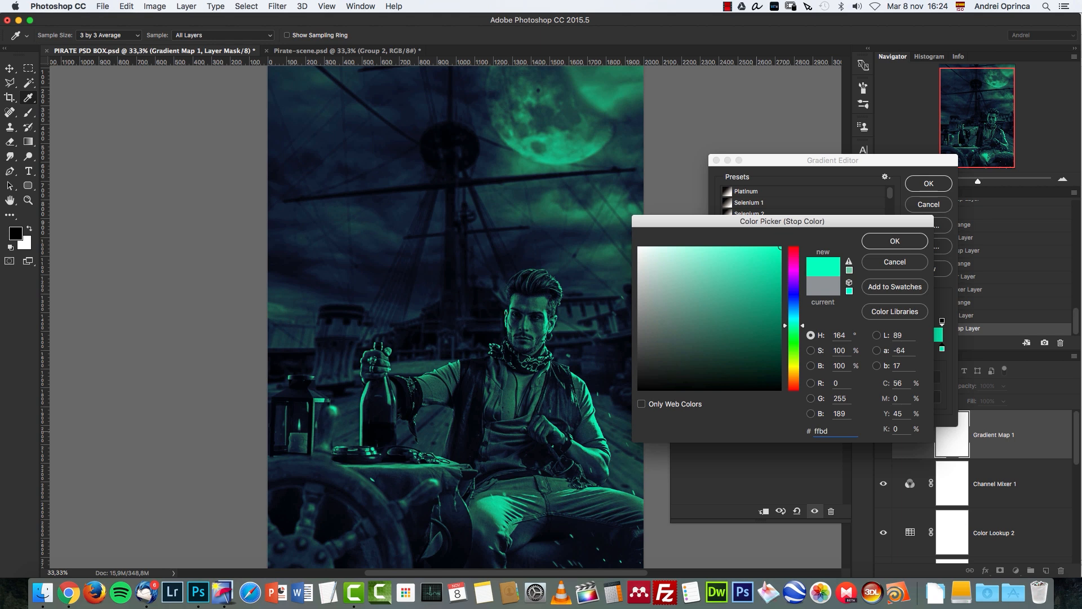
text(00)
key(Return)
key(Return)
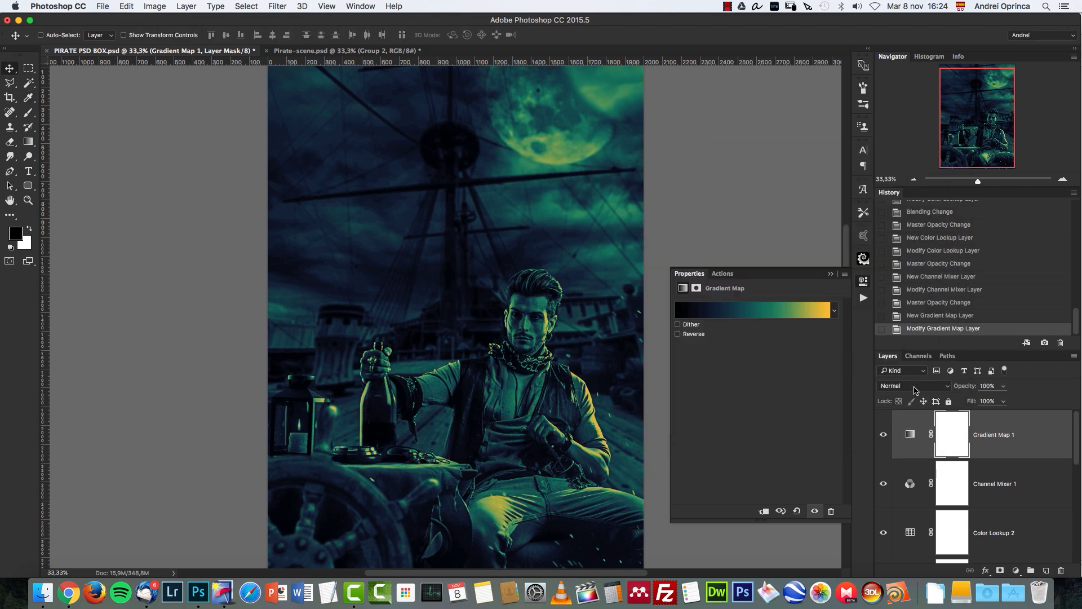
Step: Set the Gradient Map layer's blend mode to Soft Light and its opacity to 40%
click(908, 389)
click(938, 463)
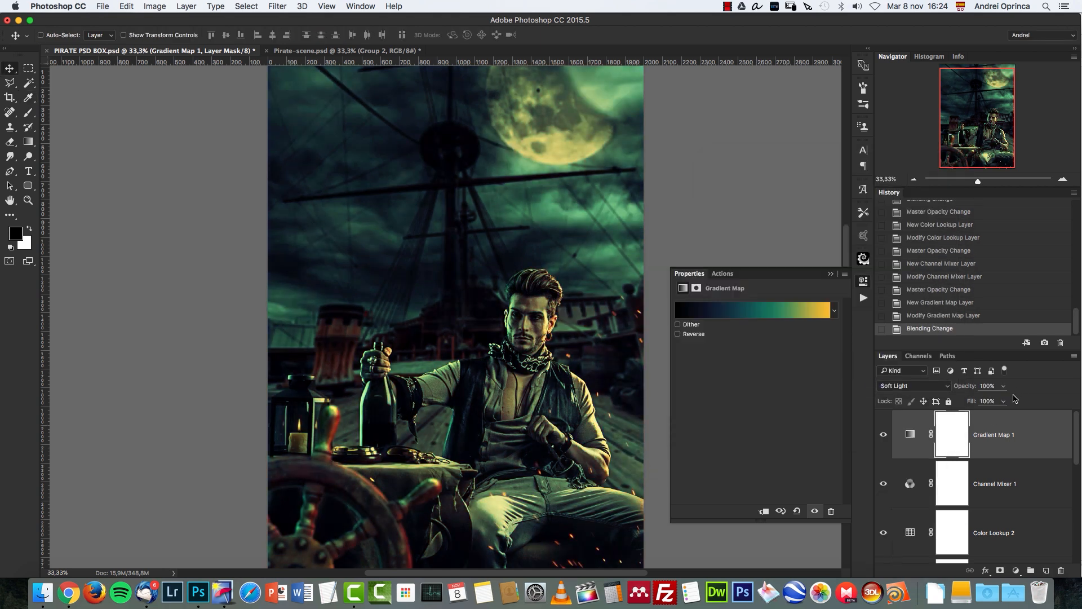
click(992, 385)
text(40)
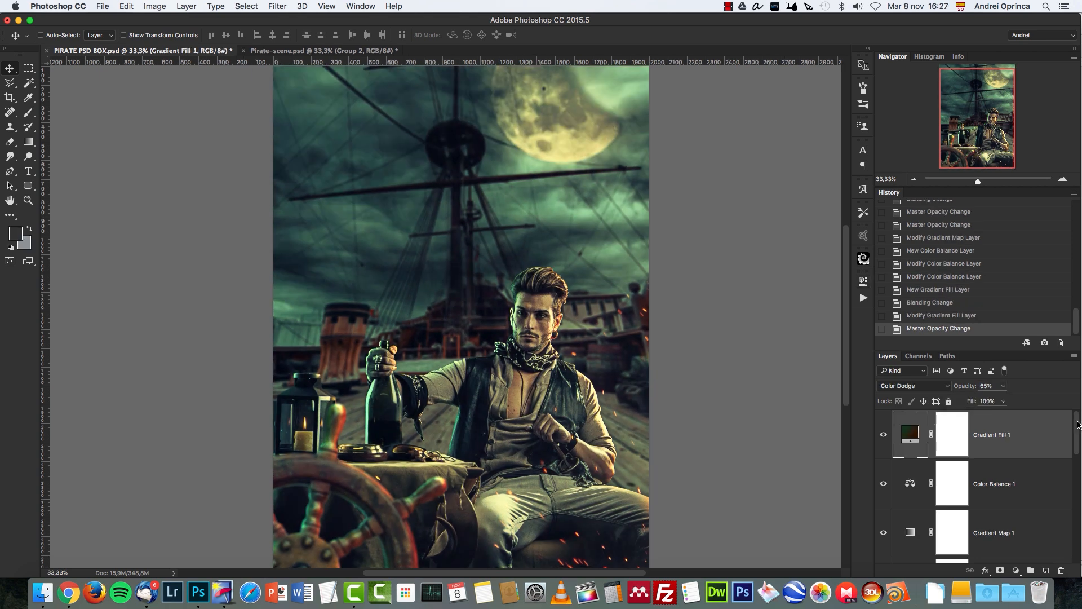
Step: Group all the colour-grading layers from Gradient Fill 1 down to Curves 3
scroll(1066, 496, down, 5)
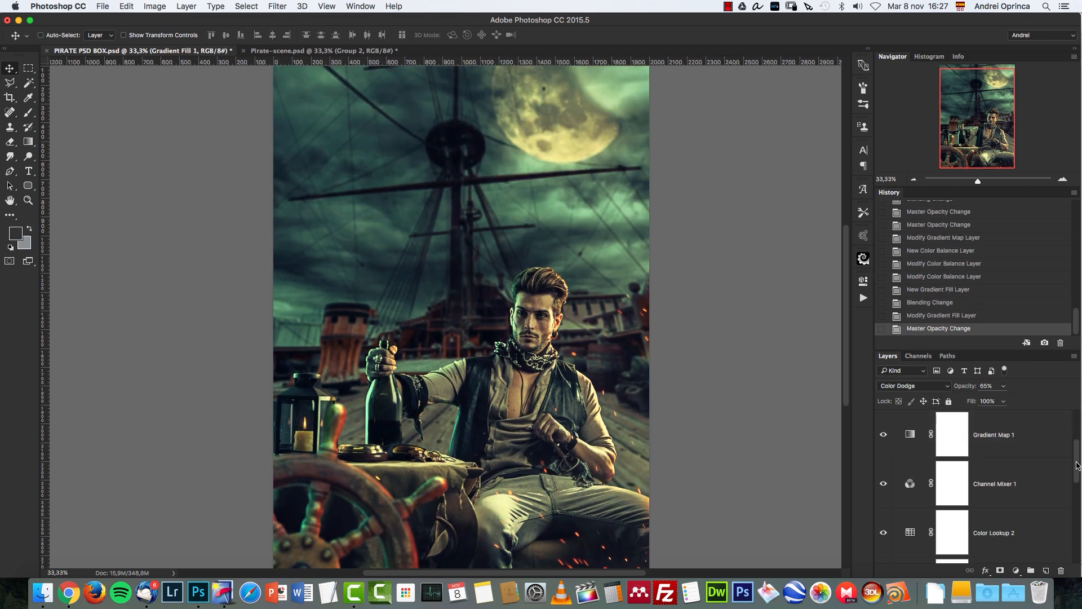
shift+click(1032, 485)
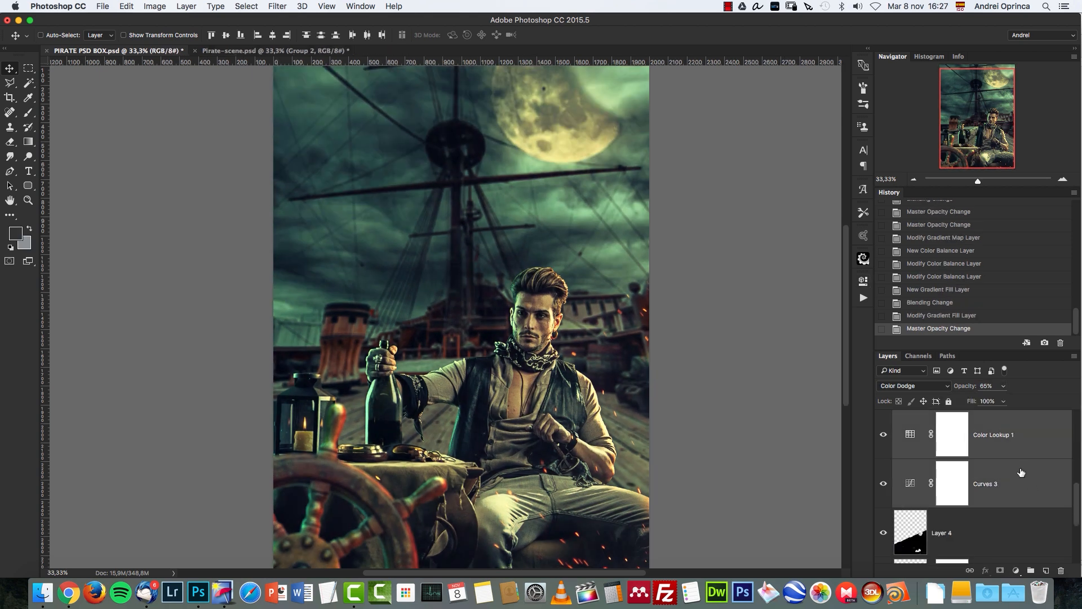
key(super+g)
Step: Hide and show the colour-grading group to compare the scene with and without the grading
click(883, 417)
click(883, 417)
click(884, 418)
click(883, 418)
scroll(820, 439, up, 1)
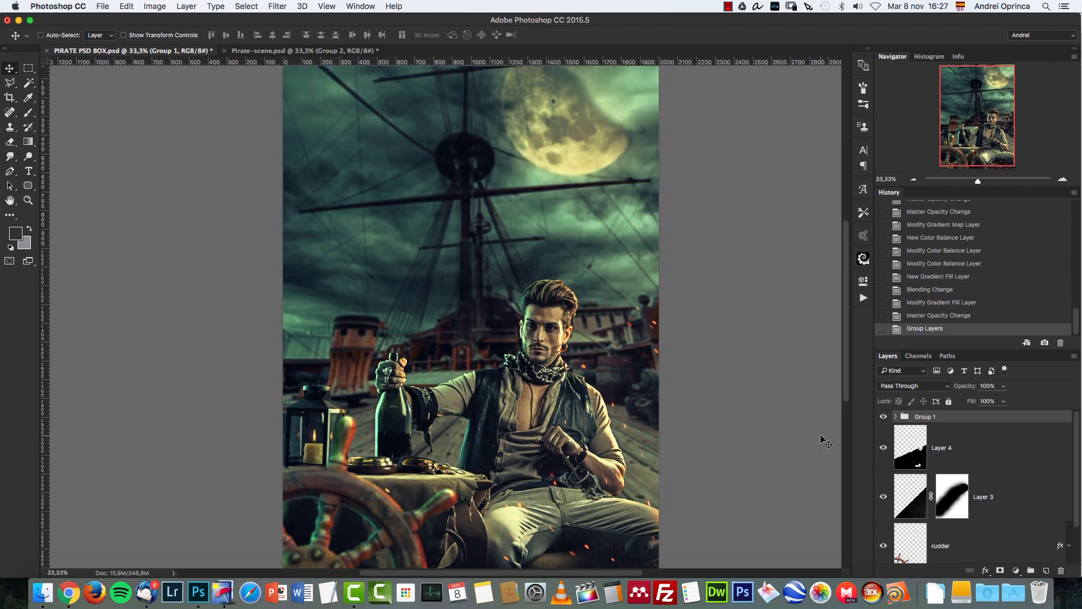